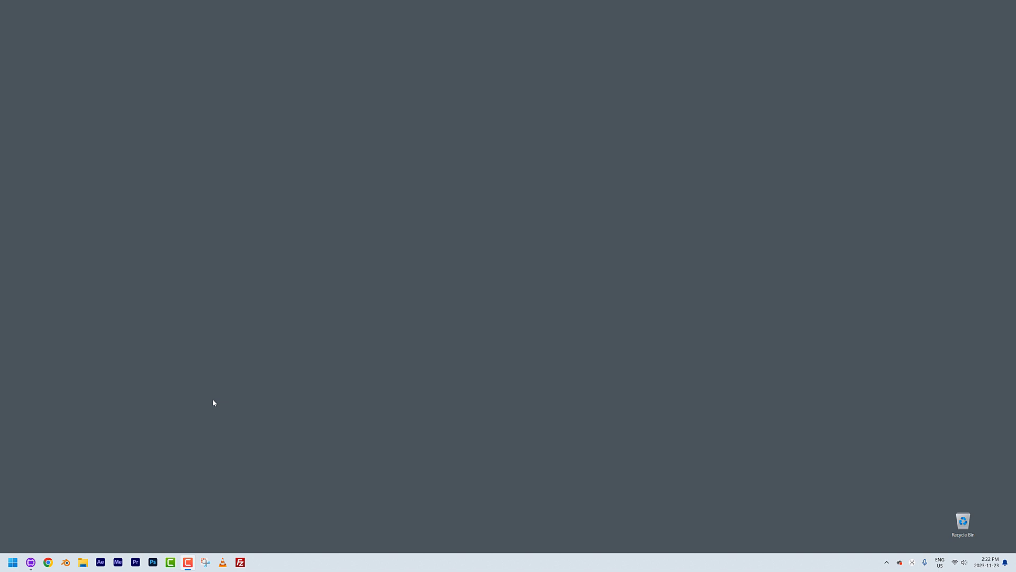
Switch to Avid Media Composer and expand the Footage folder among the project's bins
click(359, 398)
key(alt+Tab)
key(alt+Tab)
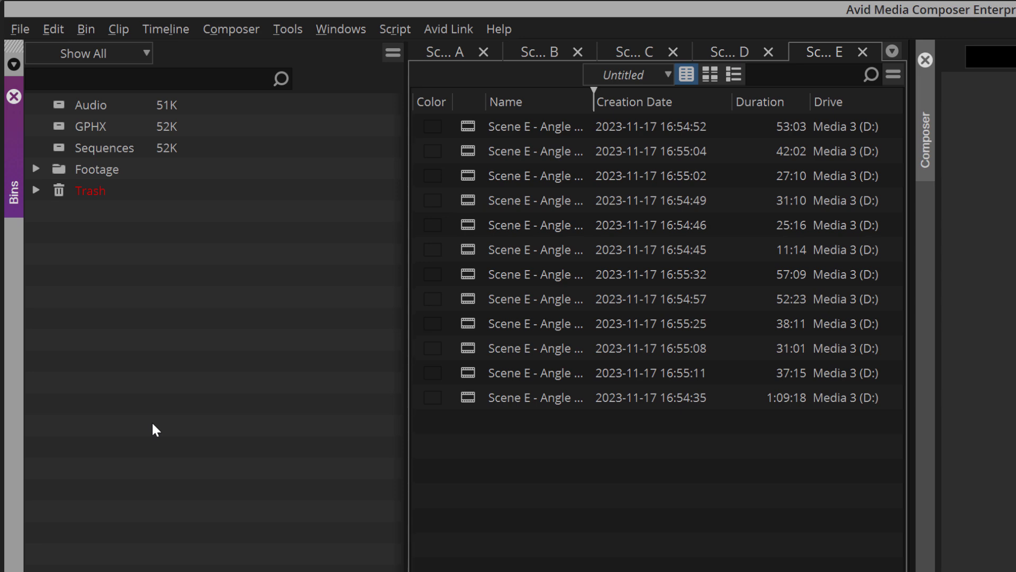
click(36, 169)
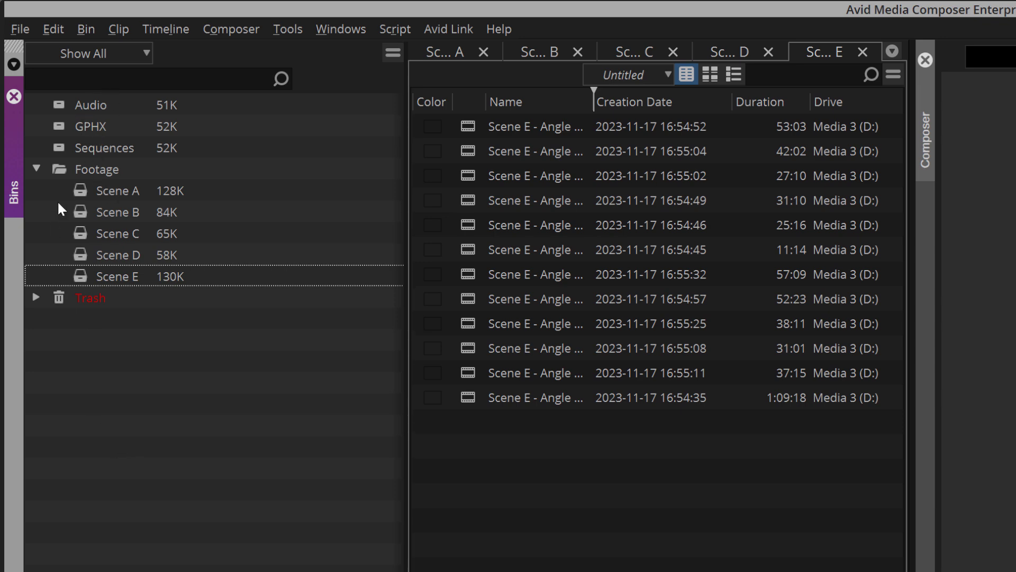
Look through the Scene A to Scene E bins in the Footage folder, ending on Scene A
click(78, 190)
click(80, 211)
click(78, 232)
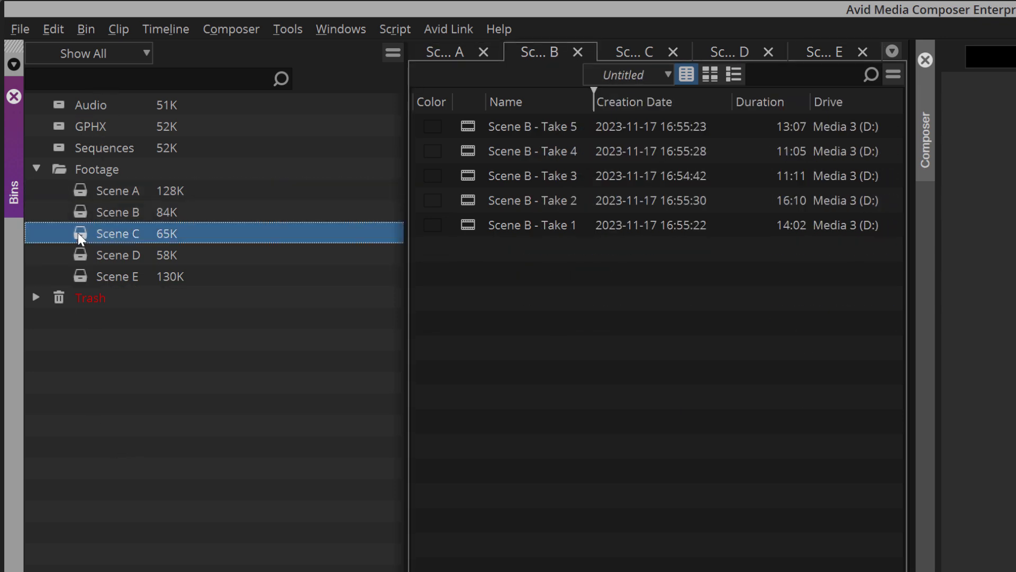
click(79, 259)
click(82, 277)
click(79, 256)
click(82, 238)
click(82, 212)
click(82, 191)
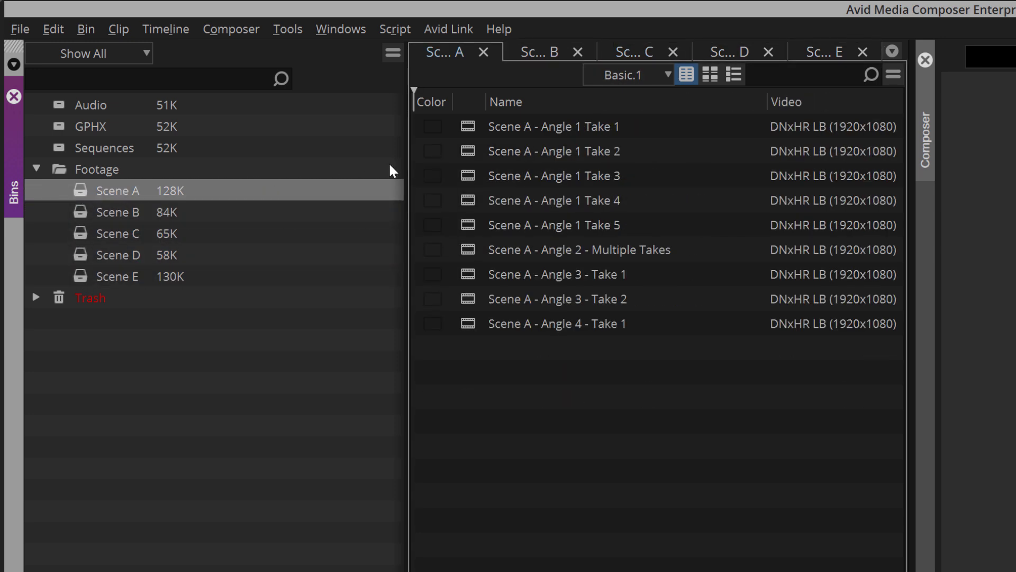
Load the clip Scene A - Angle 1 Take 1 into the source monitor, and bring the Scene B bin forward
double_click(470, 129)
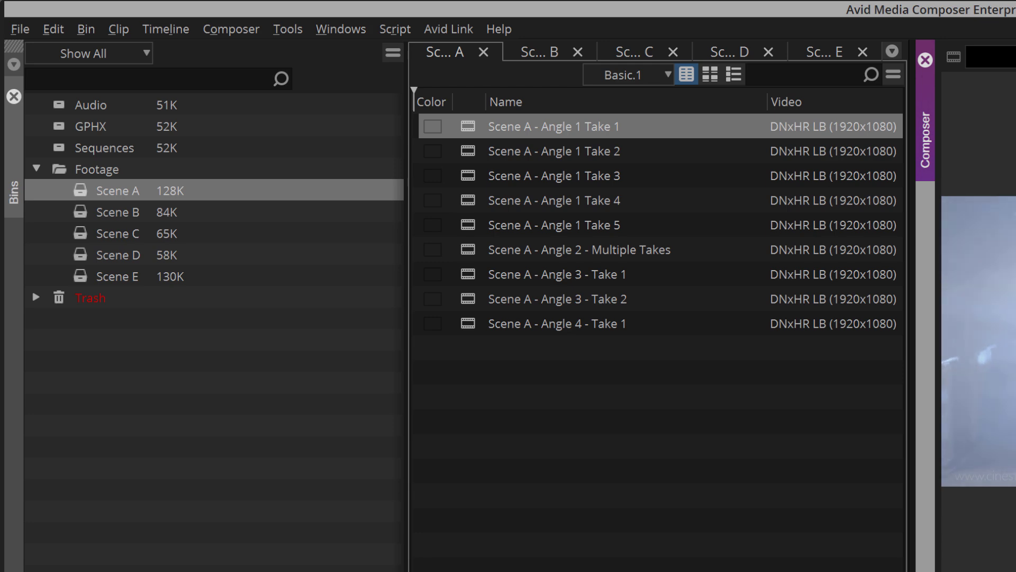
click(129, 379)
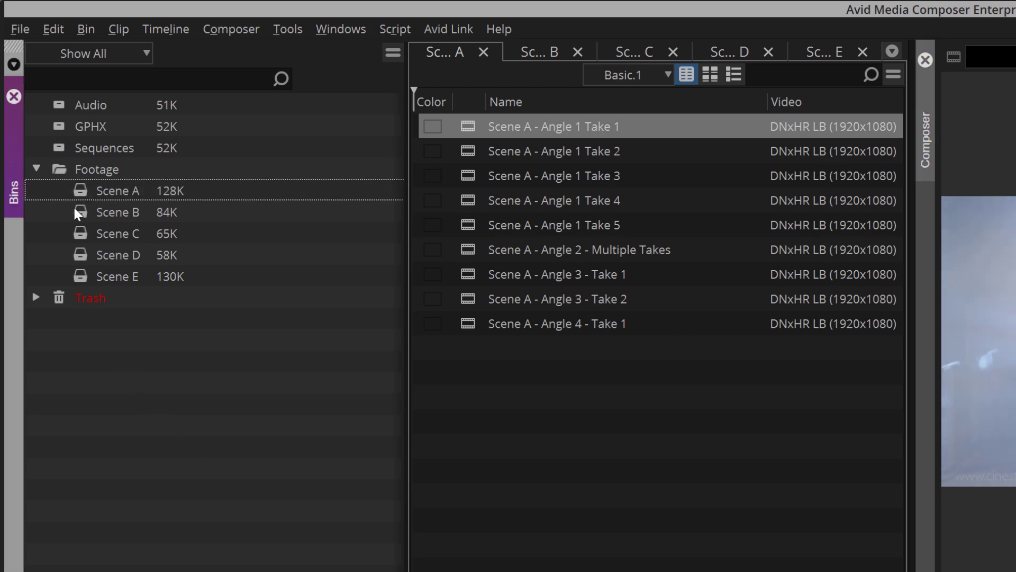
click(76, 213)
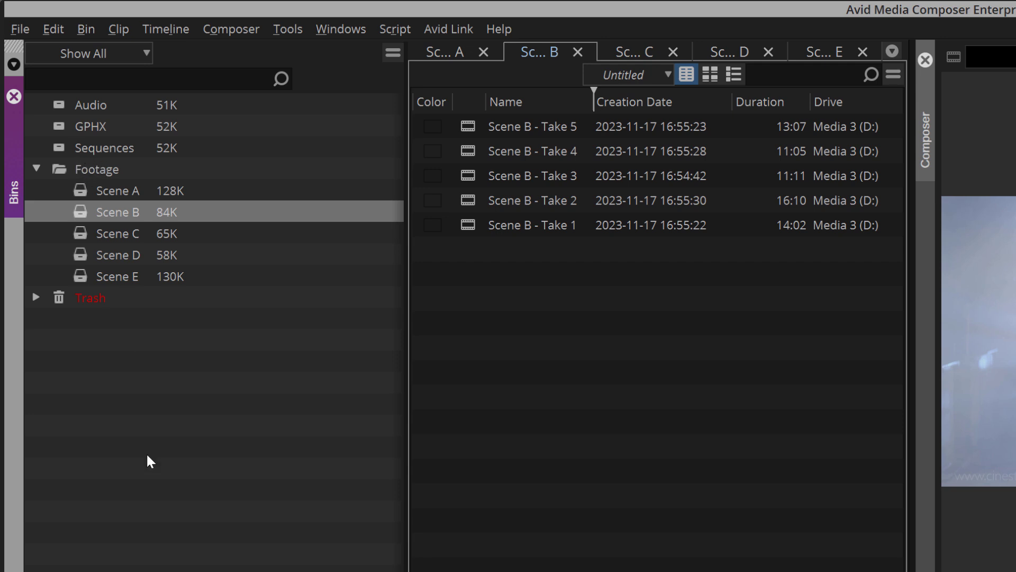
click(149, 479)
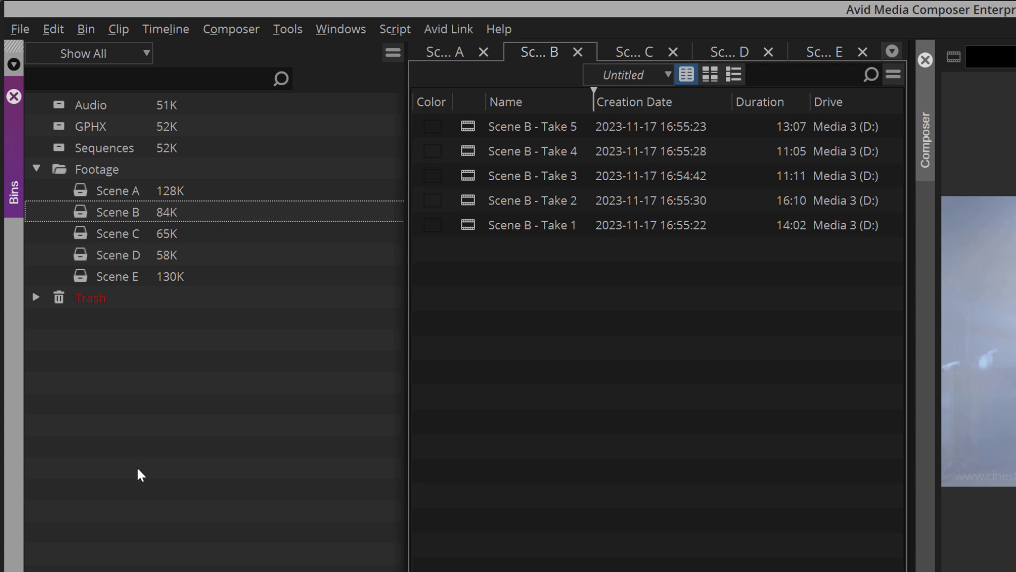
Create a new folder named Audio in the project
right_click(150, 411)
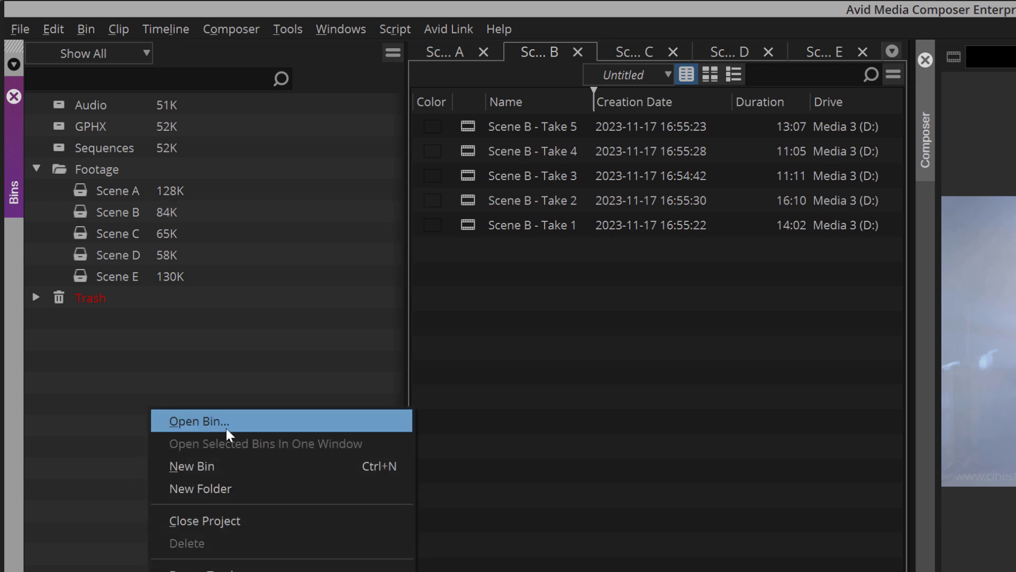
click(242, 487)
text(A)
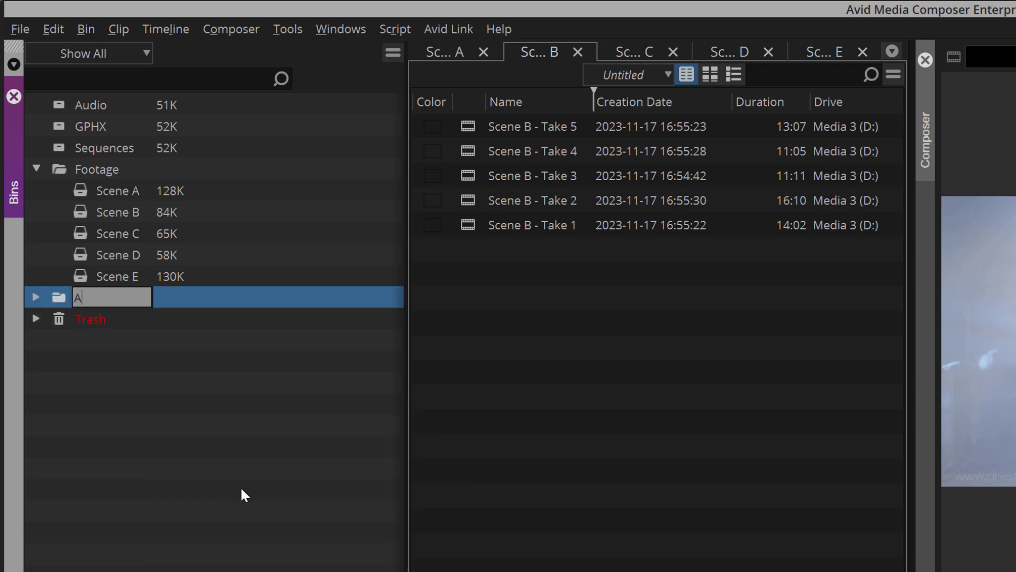
text(udio)
key(Return)
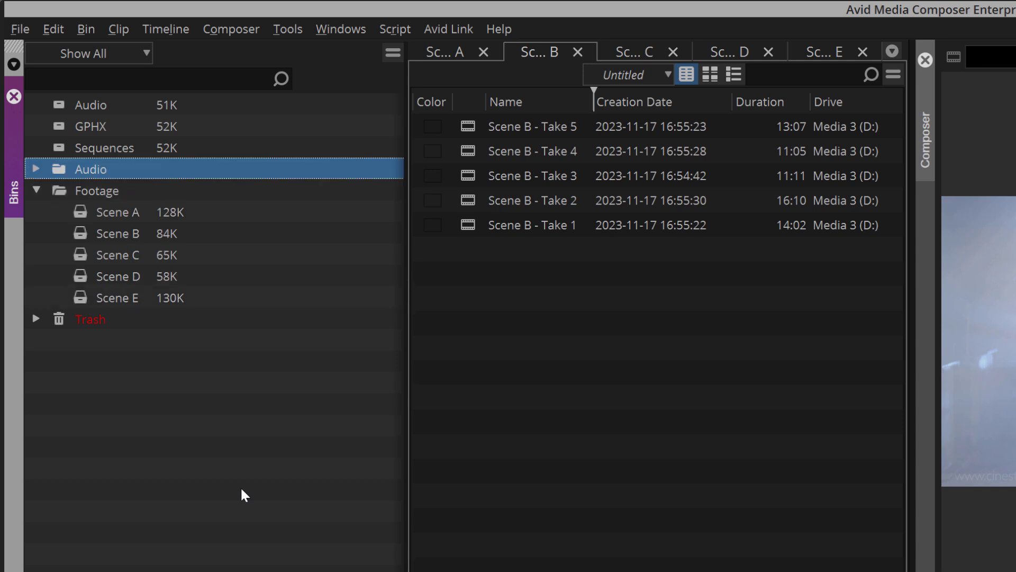
Rename the Audio bin as Music and move it into the Audio folder
click(96, 104)
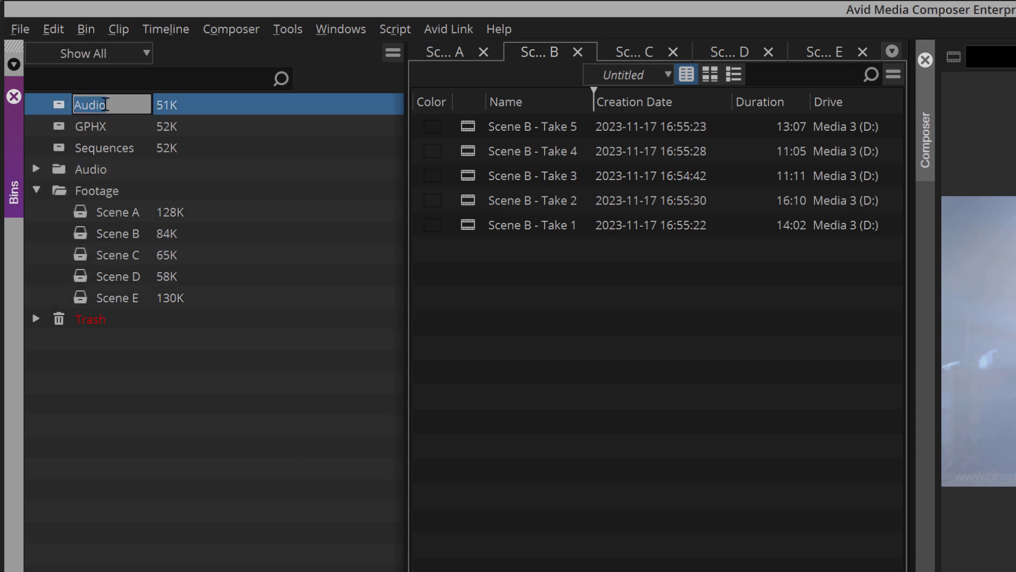
text(Music)
key(Return)
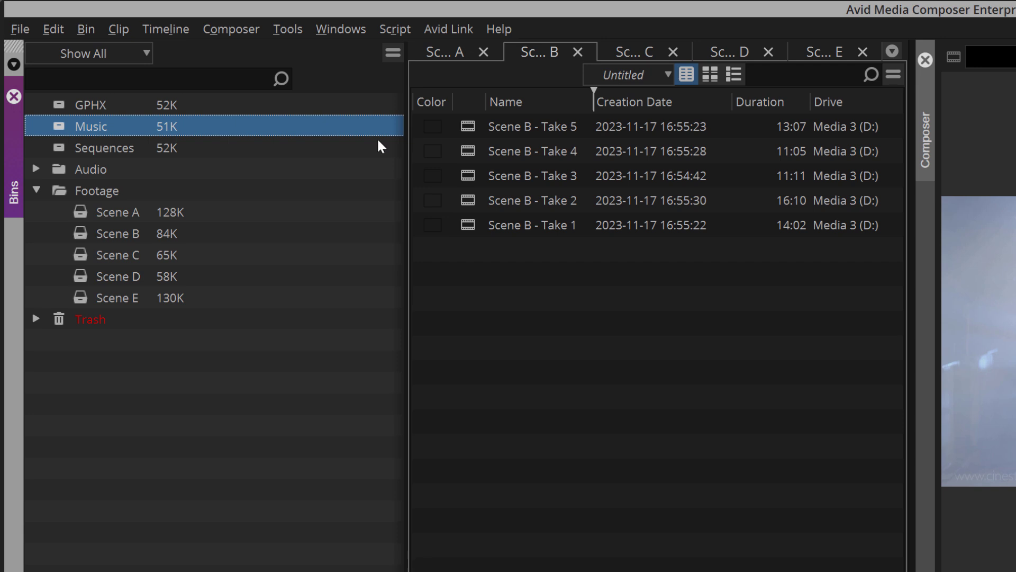
drag(54, 128, 64, 169)
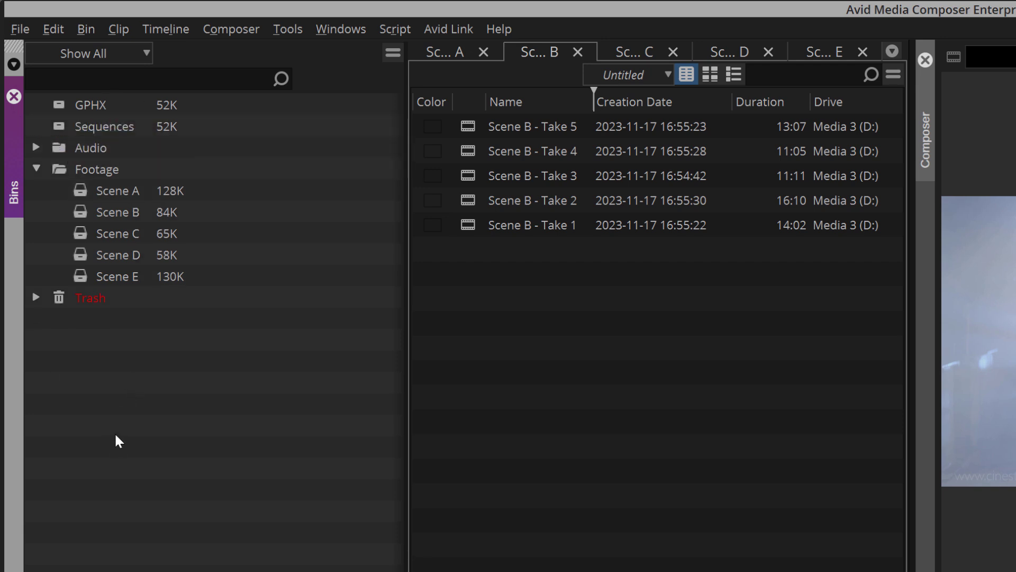
Create a new bin named FX and move it into the Audio folder
key(ctrl+n)
text(FX)
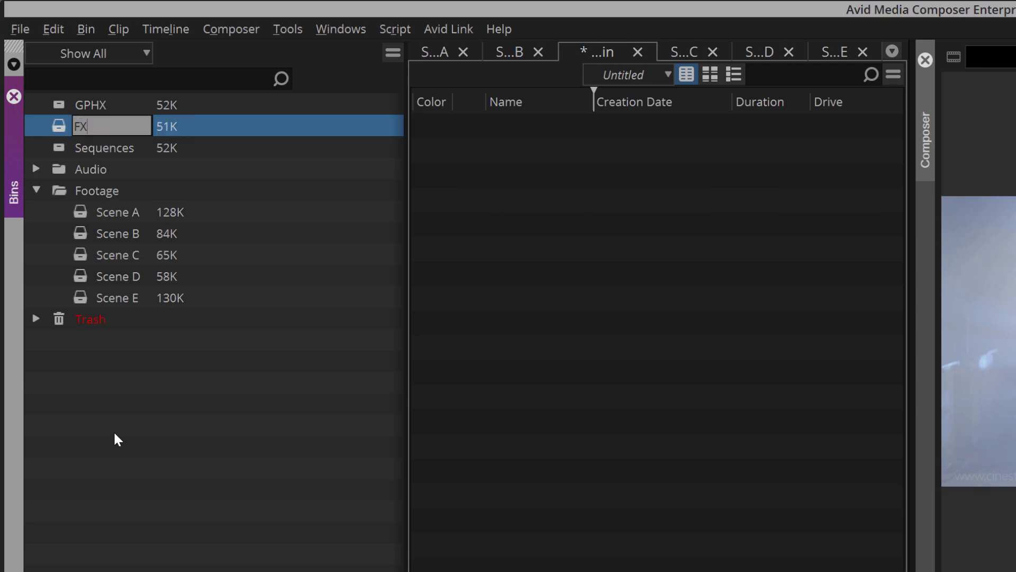
key(Return)
drag(79, 106, 98, 173)
Create a new bin named VO and move it into the Audio folder
key(ctrl+n)
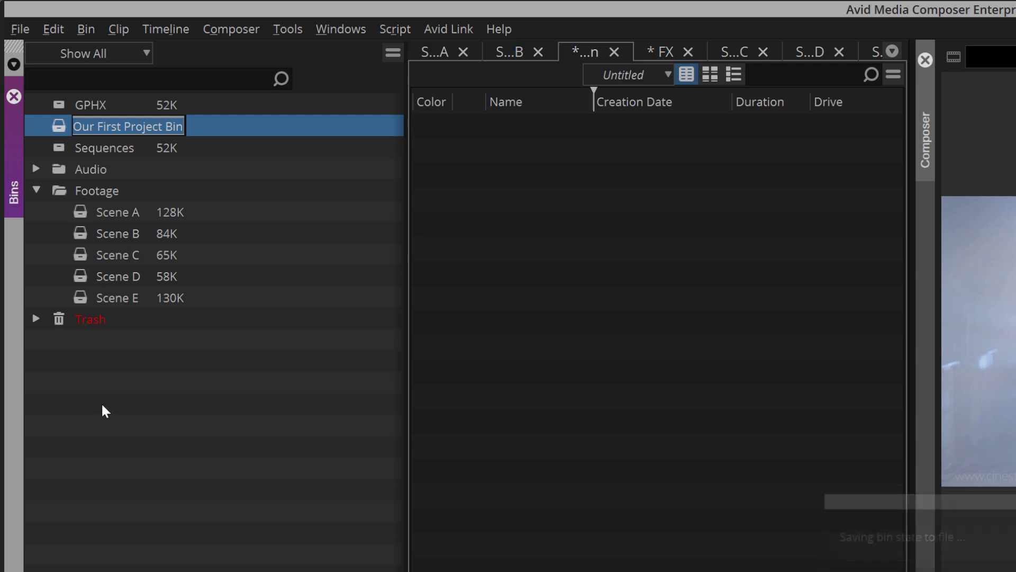
text(Vo)
key(Return)
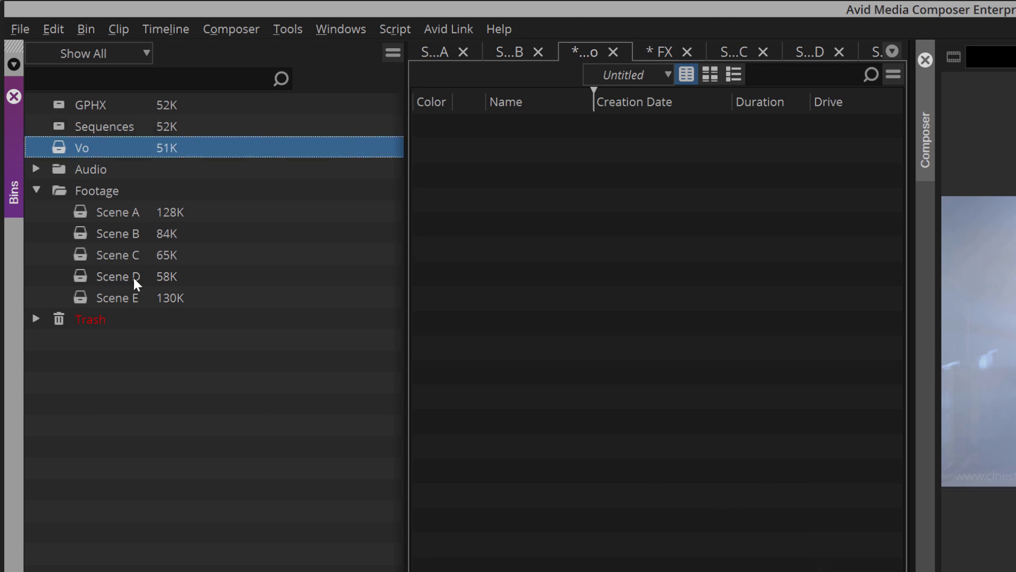
click(83, 147)
text(VO)
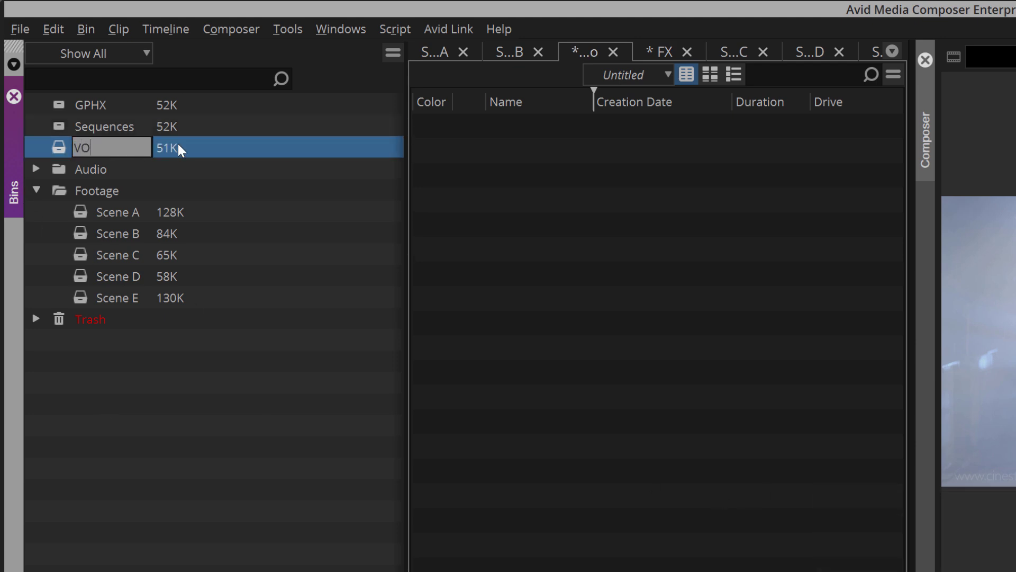
key(Return)
click(84, 145)
drag(84, 145, 90, 163)
Collapse and re-expand the Footage folder, and expand the Audio folder to show its bins
click(36, 168)
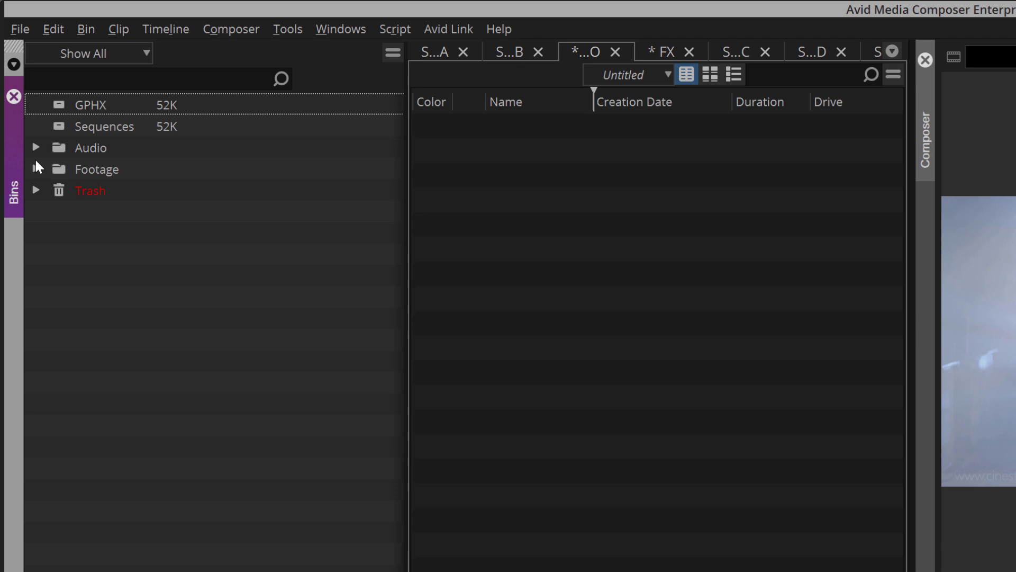
click(36, 169)
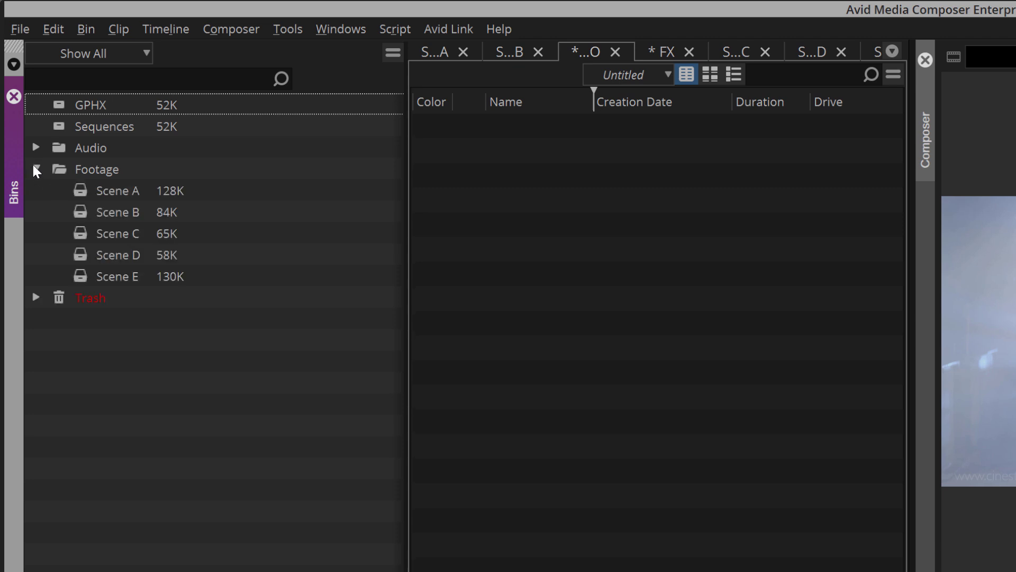
click(35, 148)
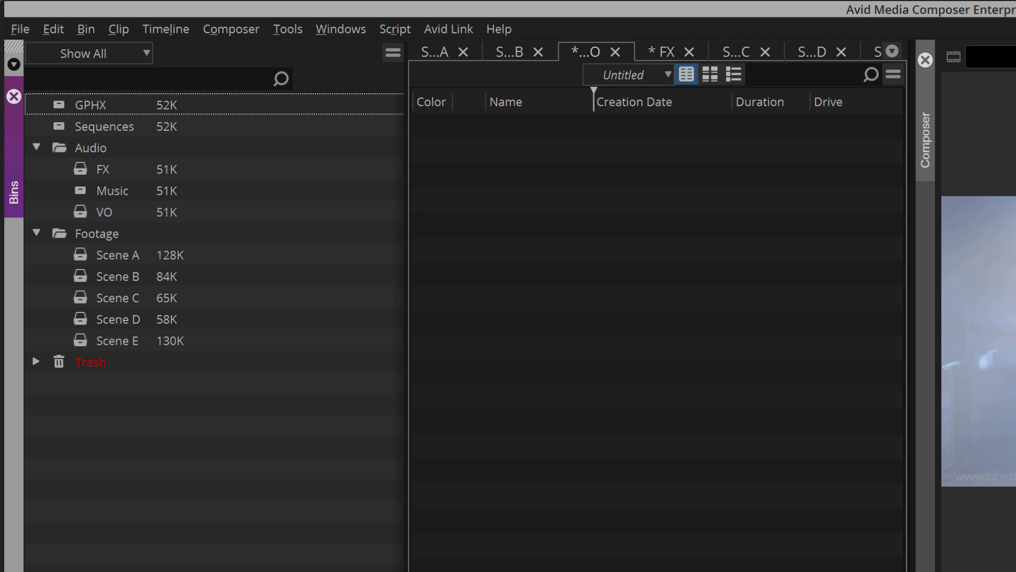
Bring up the Scene A bin and close all the other open bins
double_click(77, 253)
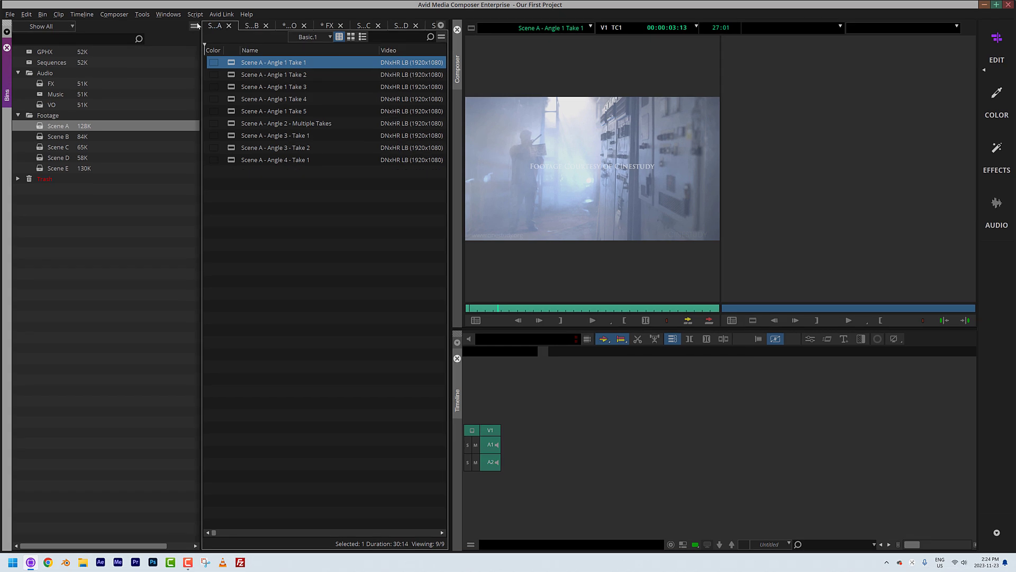
click(175, 16)
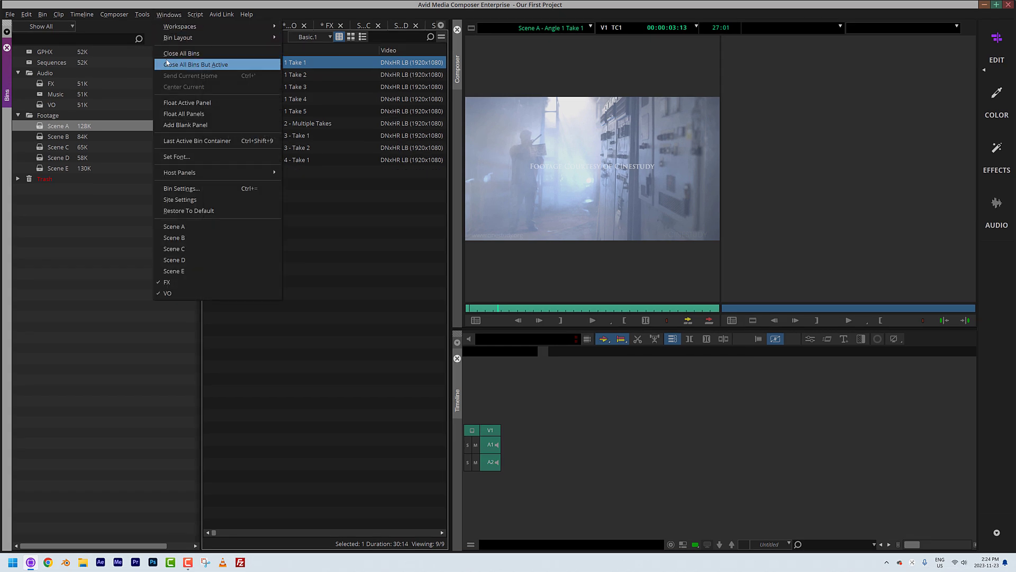
click(222, 67)
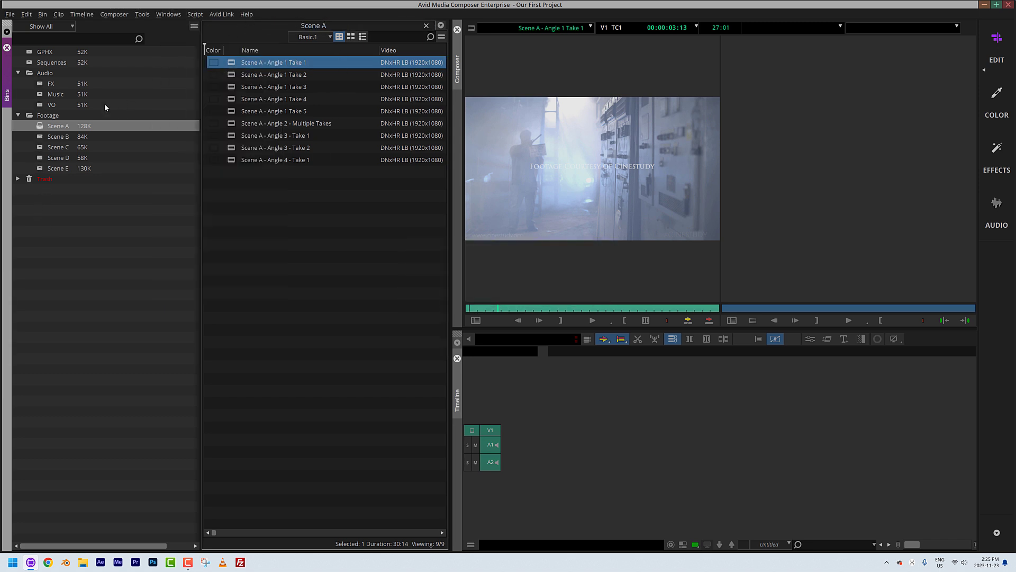
Open the Sequences bin and dock it as a separate pane below the Scene A bin
double_click(31, 63)
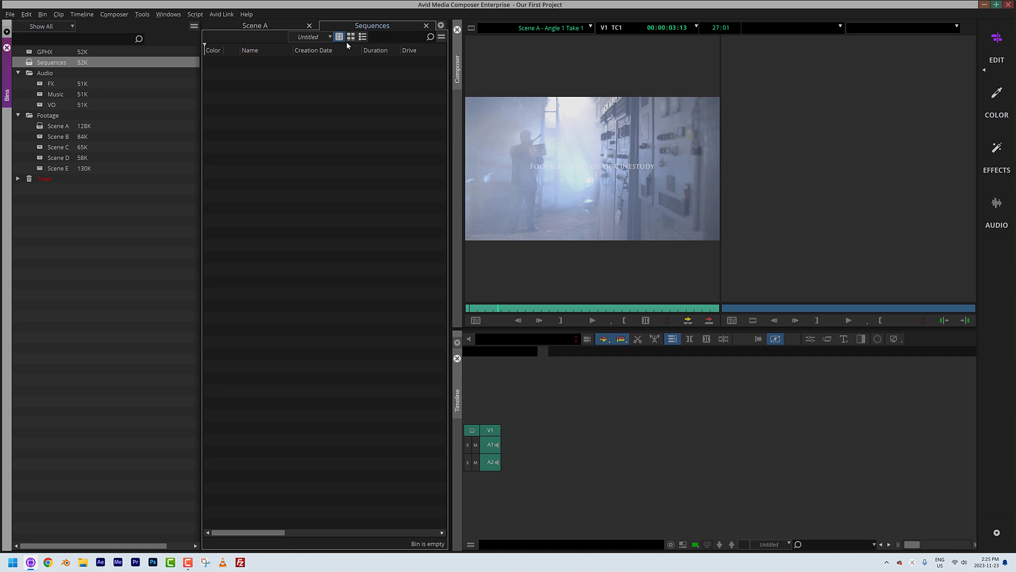
drag(370, 25, 232, 528)
drag(357, 215, 347, 546)
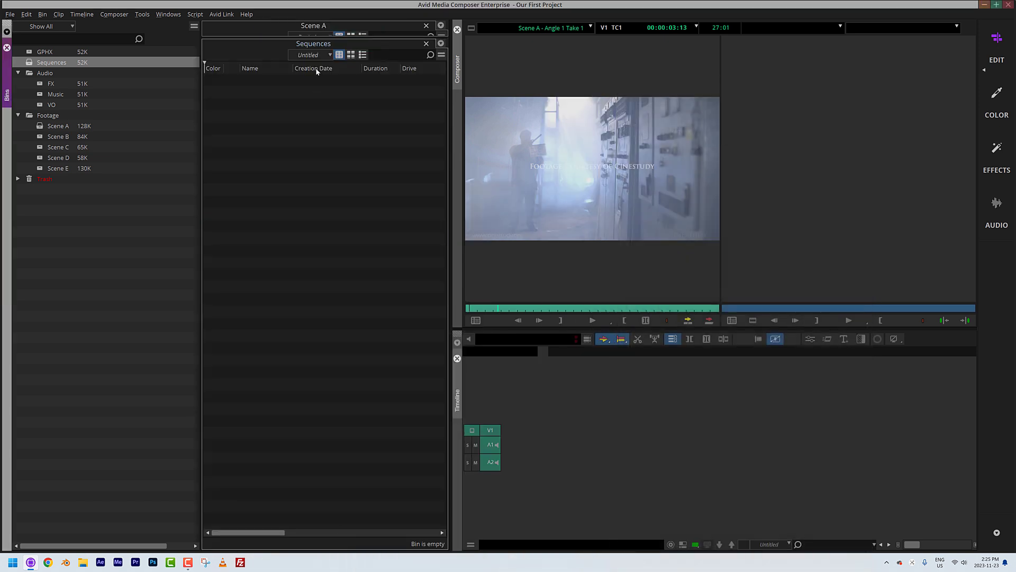
drag(322, 54, 344, 207)
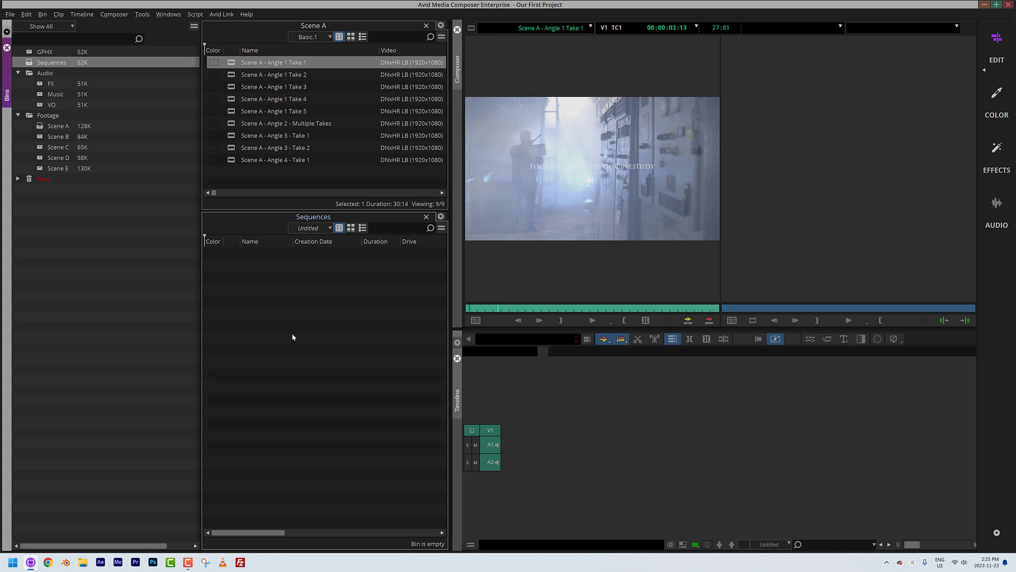
Check the project's format settings, including preset, raster dimension and frame rate, and close the settings
key(ctrl+equal)
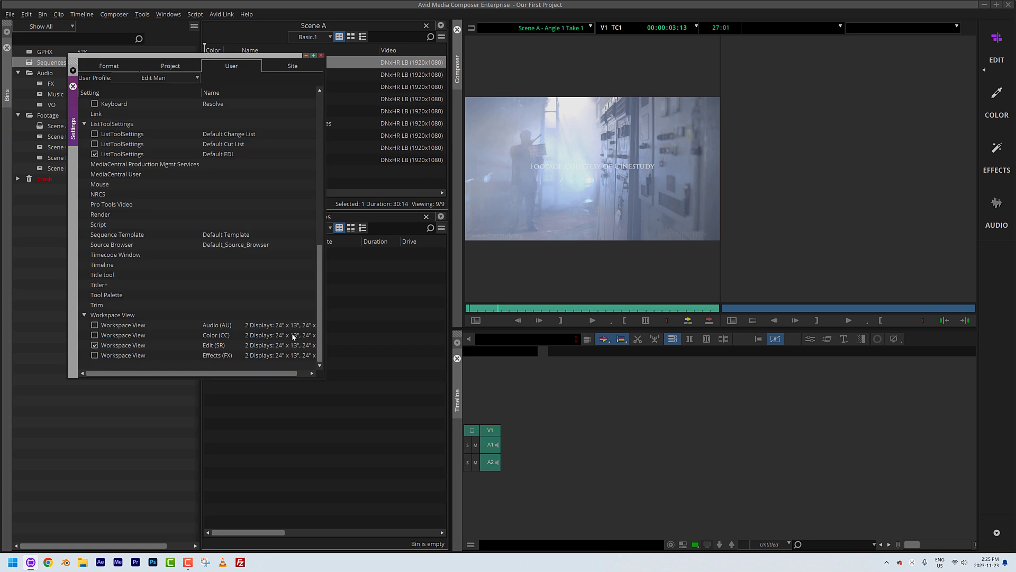
click(108, 65)
drag(130, 57, 224, 143)
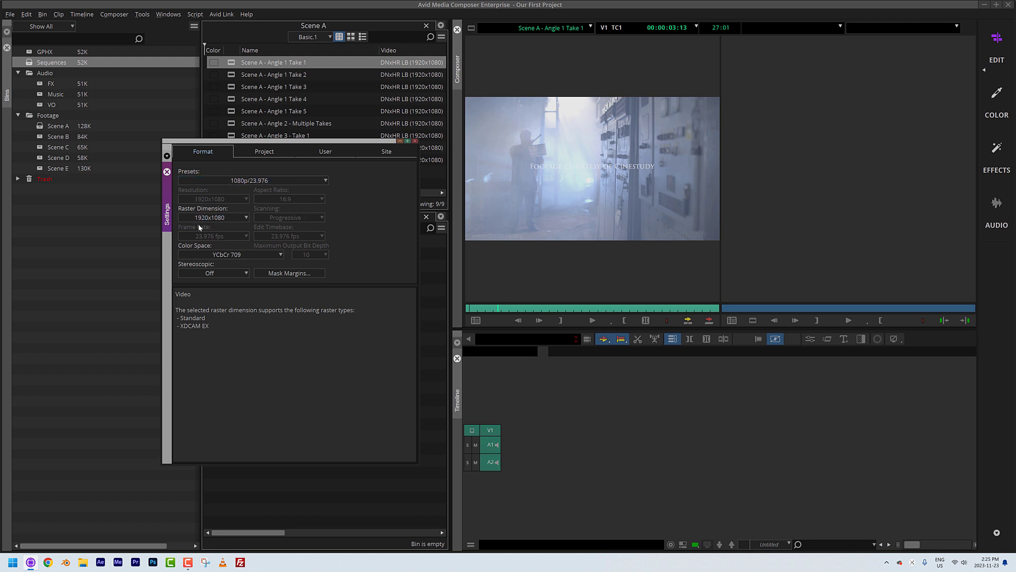
click(415, 141)
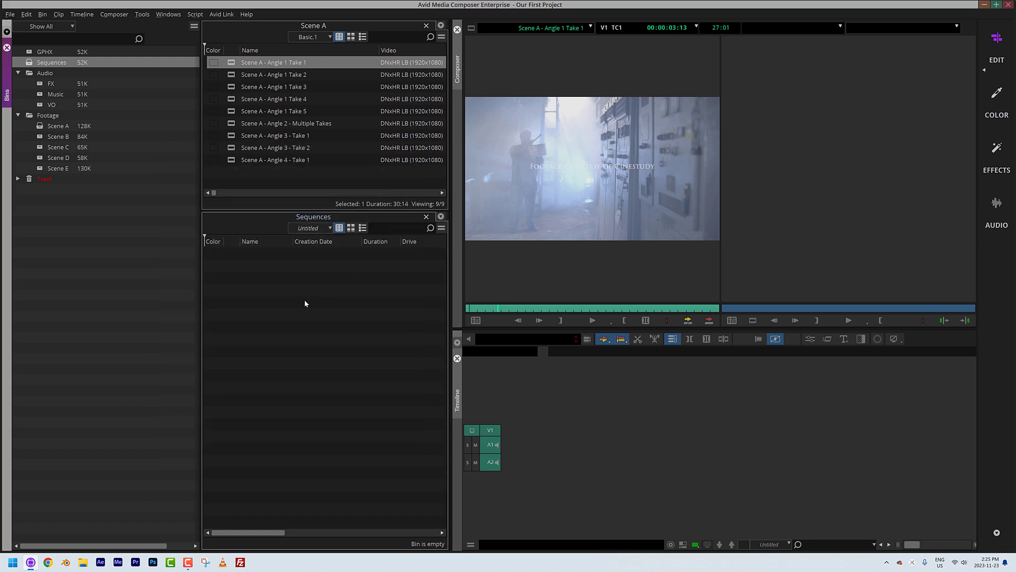
right_click(267, 282)
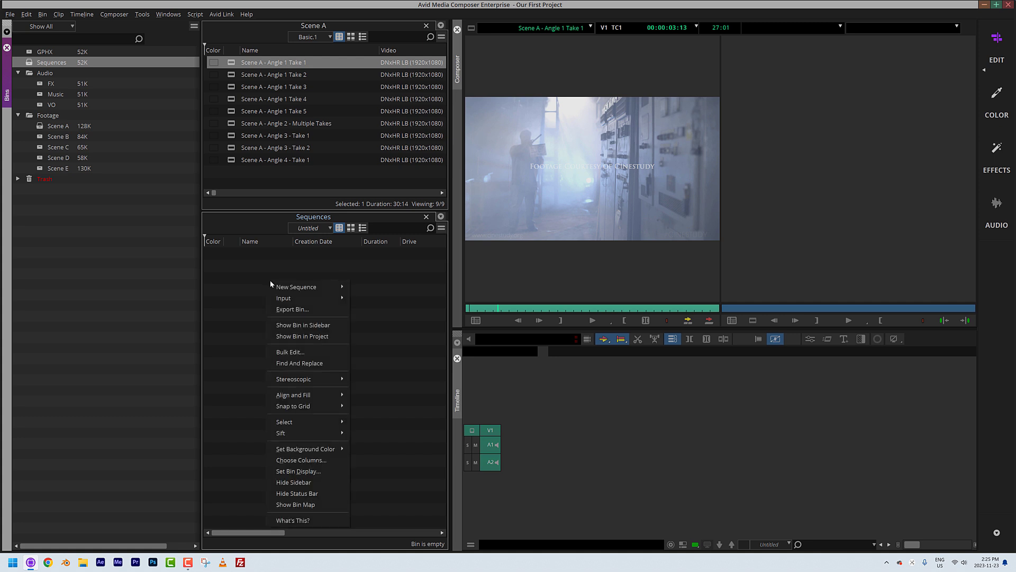
mouse_move(313, 289)
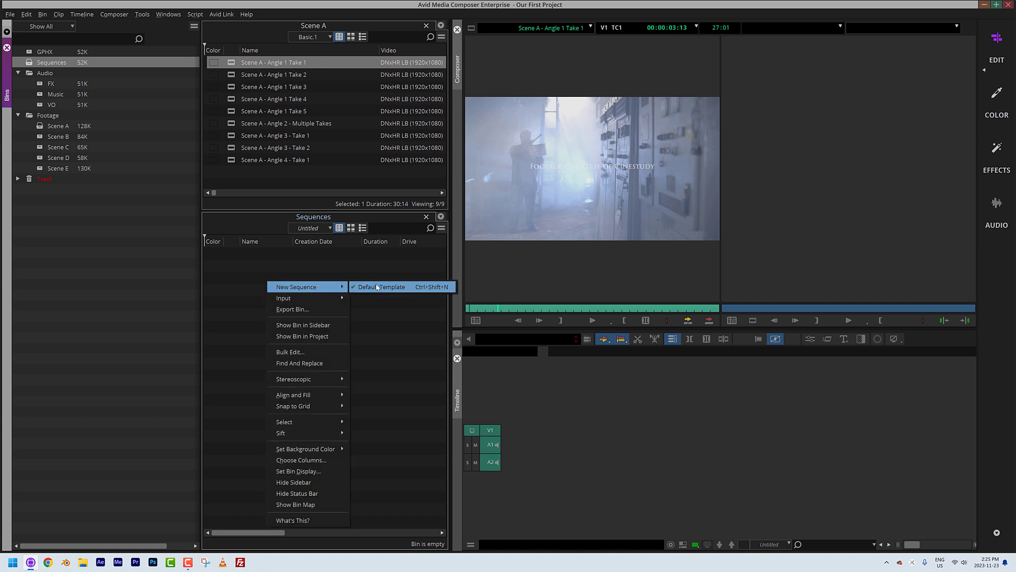
click(352, 267)
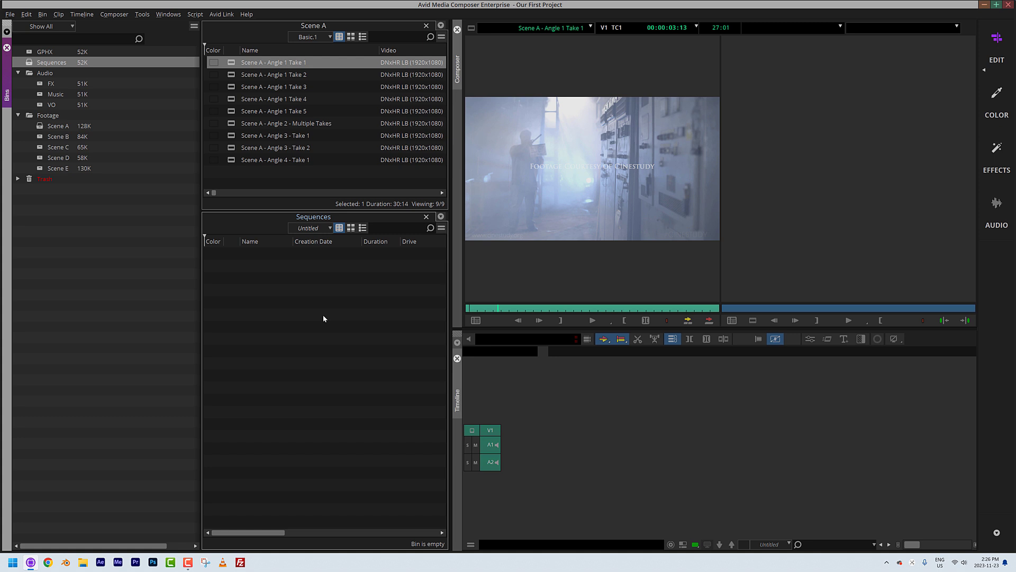
Review the display and edit options in the user's Timeline settings, leave them without changes and close the settings
key(ctrl+shift+=)
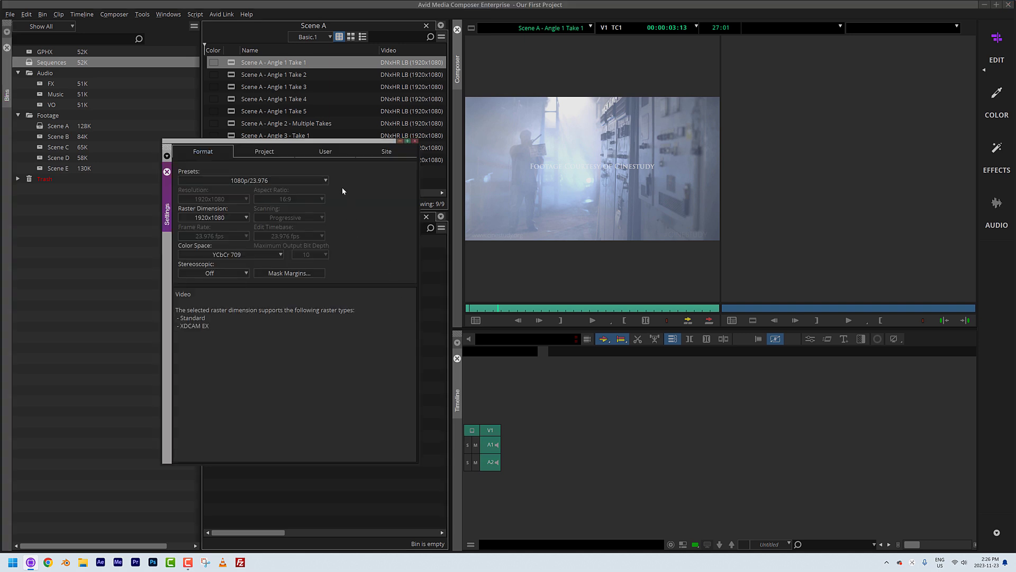
click(325, 151)
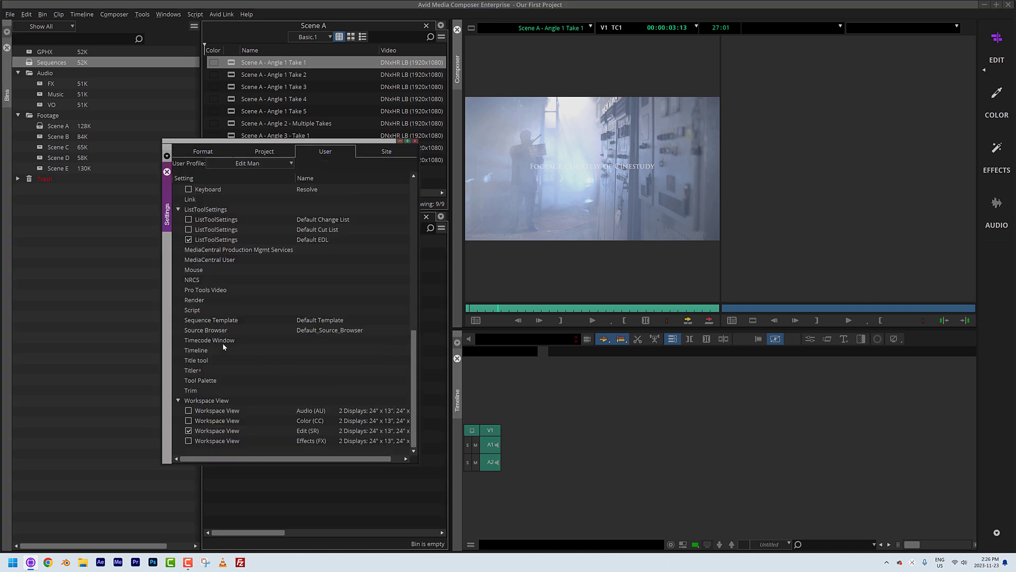
double_click(197, 351)
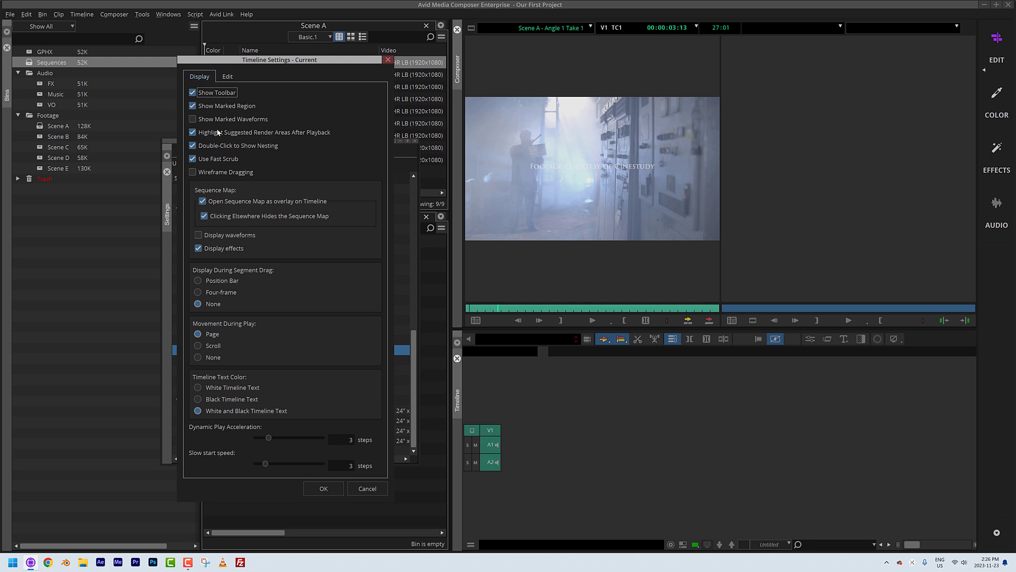
click(227, 76)
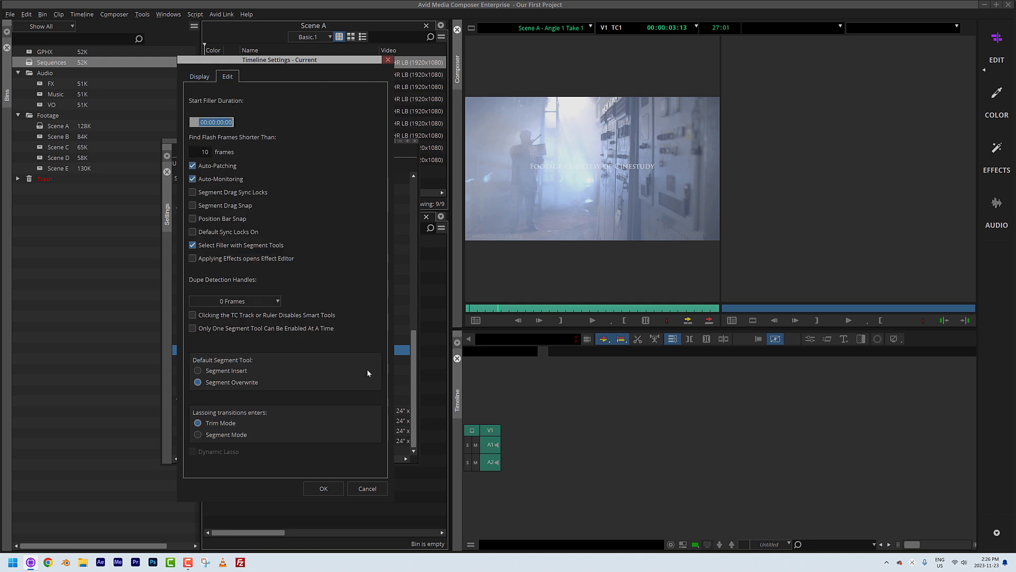
click(198, 77)
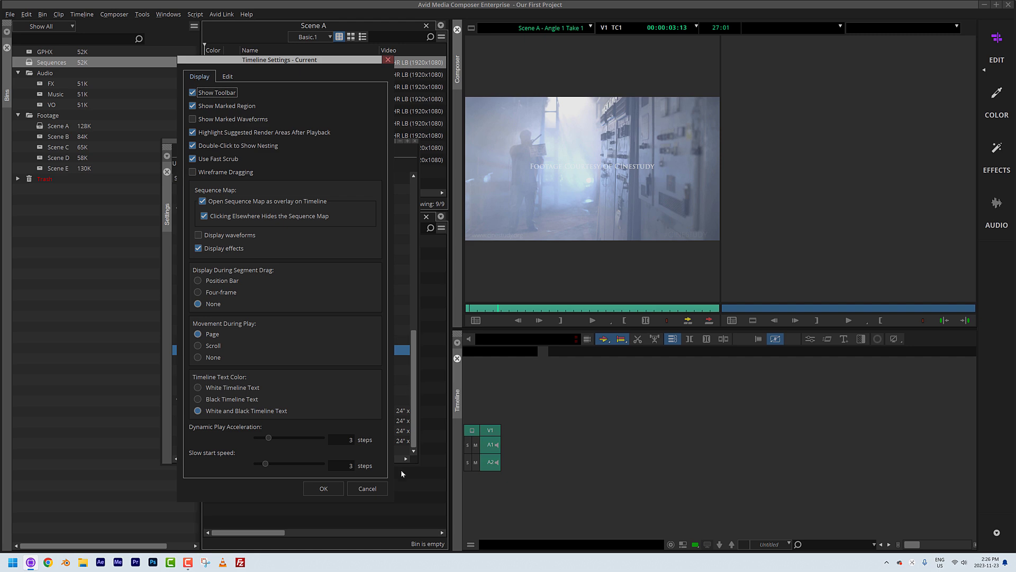
click(366, 488)
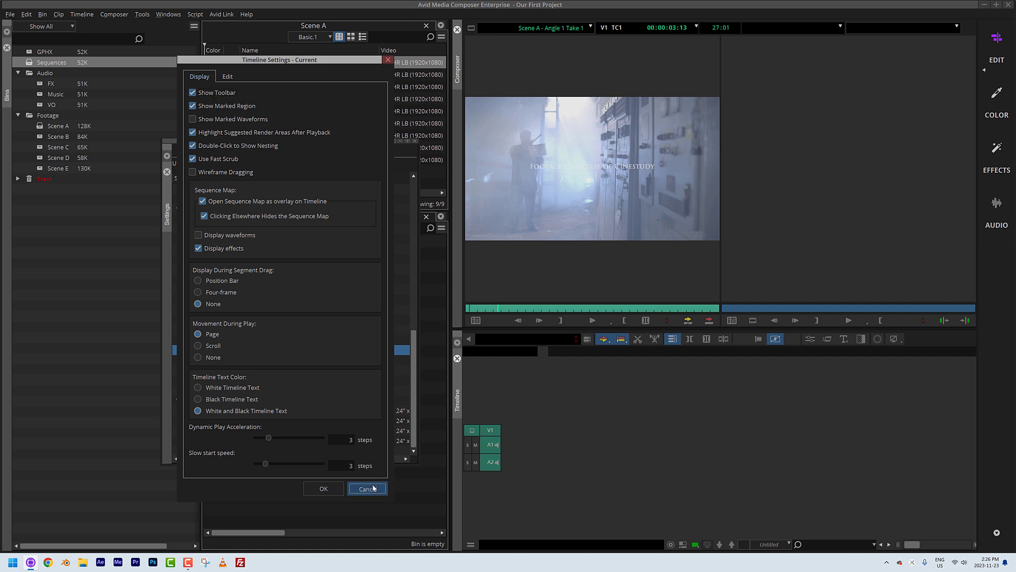
click(416, 141)
Create a new sequence in the Sequences bin from the Default Template, keeping its automatic name
right_click(244, 268)
mouse_move(263, 278)
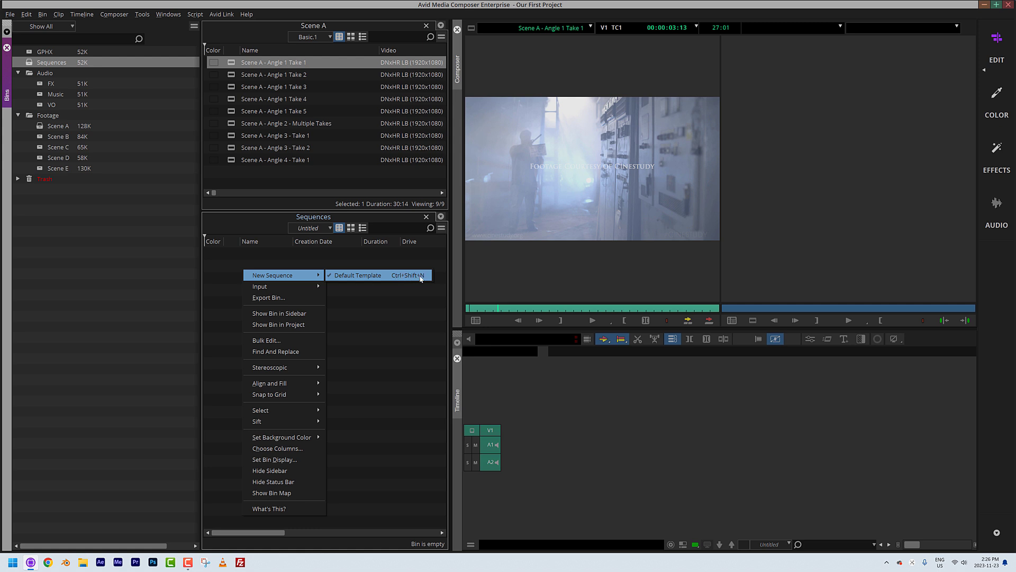
click(384, 275)
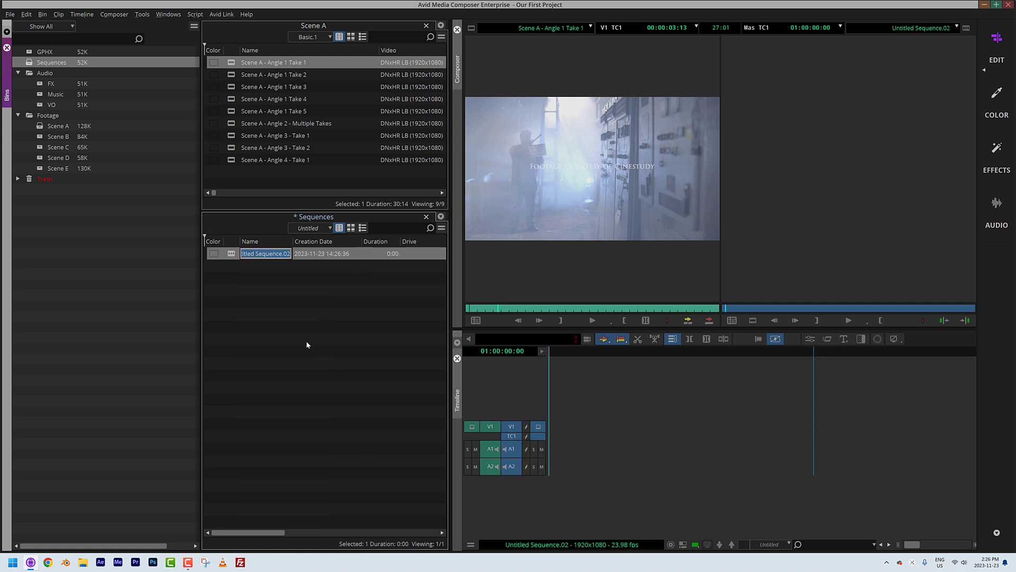
click(297, 367)
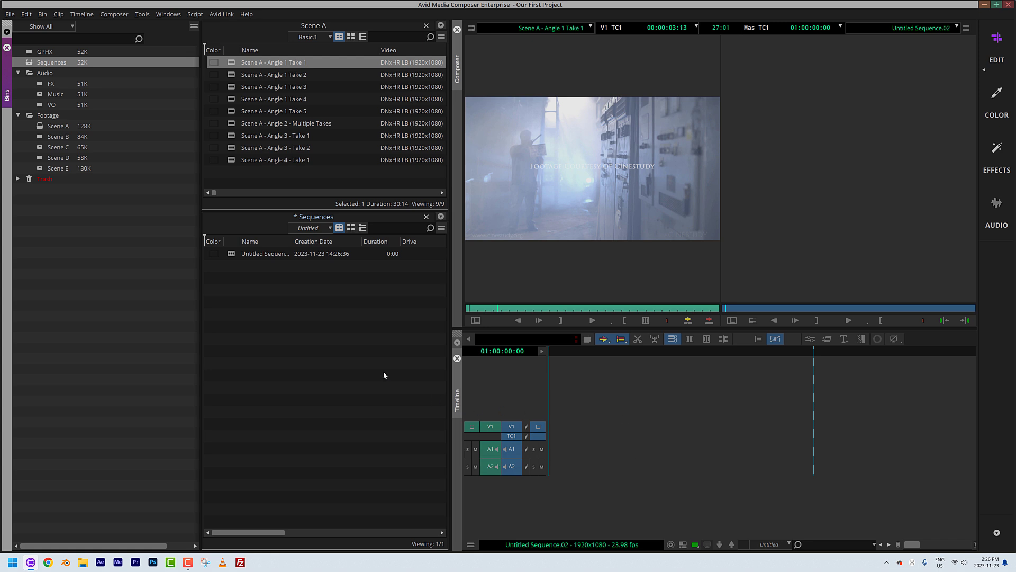
Check which templates the Sequences bin offers for a new sequence, without creating one
right_click(301, 313)
mouse_move(329, 328)
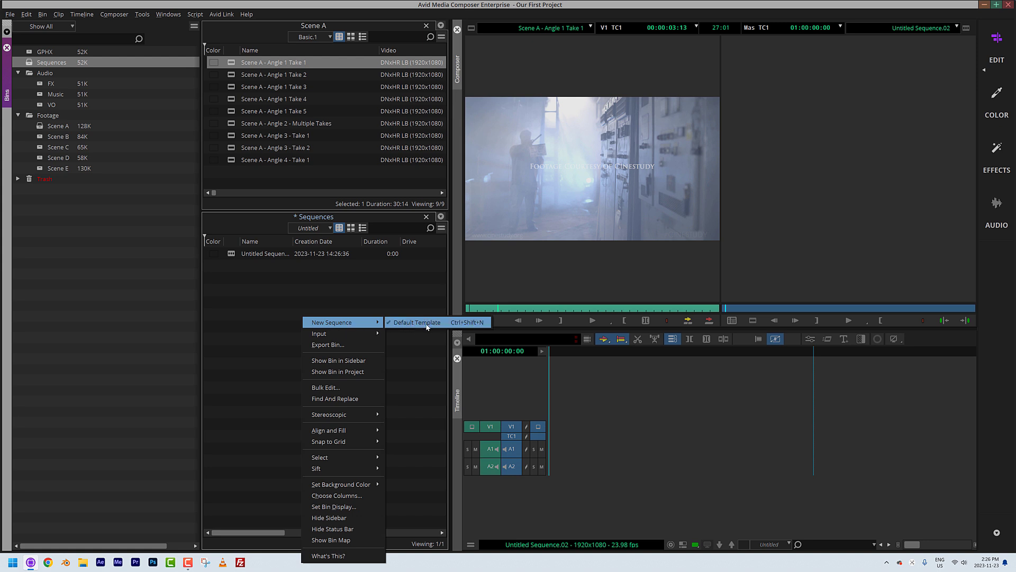
click(362, 290)
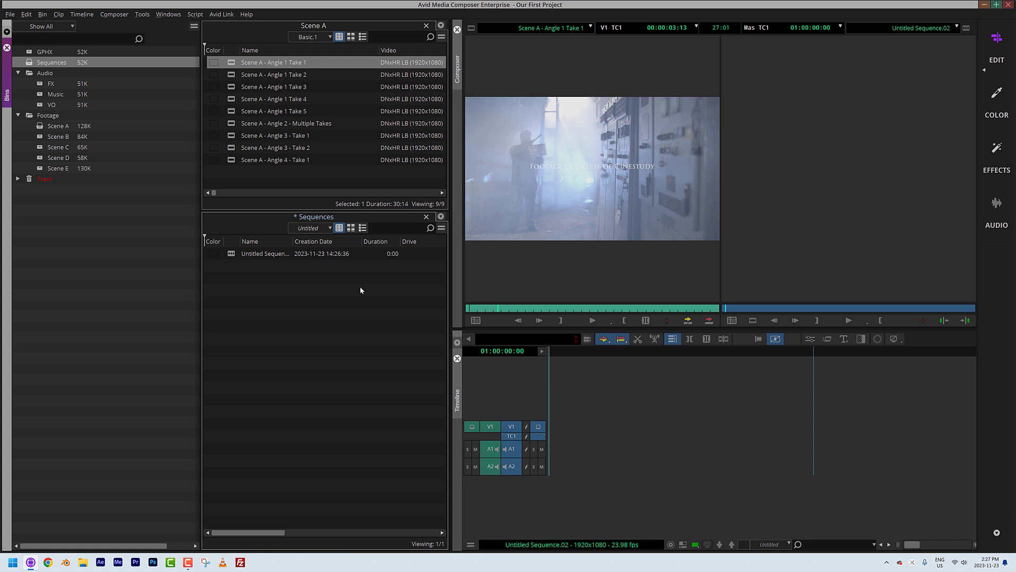
Create a new sequence template named "V1 A1-2" in the user's Sequence Template settings
key(ctrl+shift+equal)
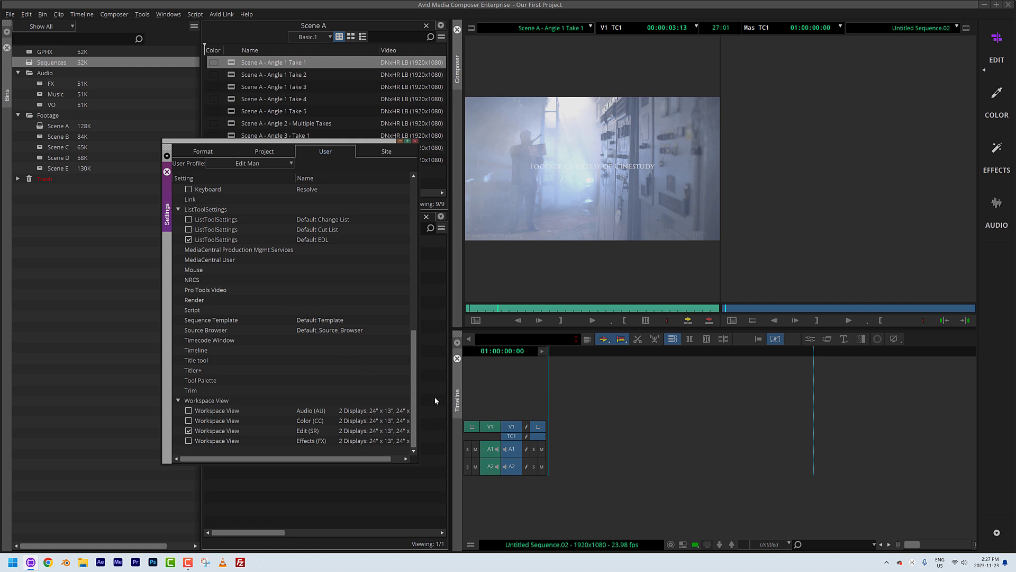
double_click(209, 320)
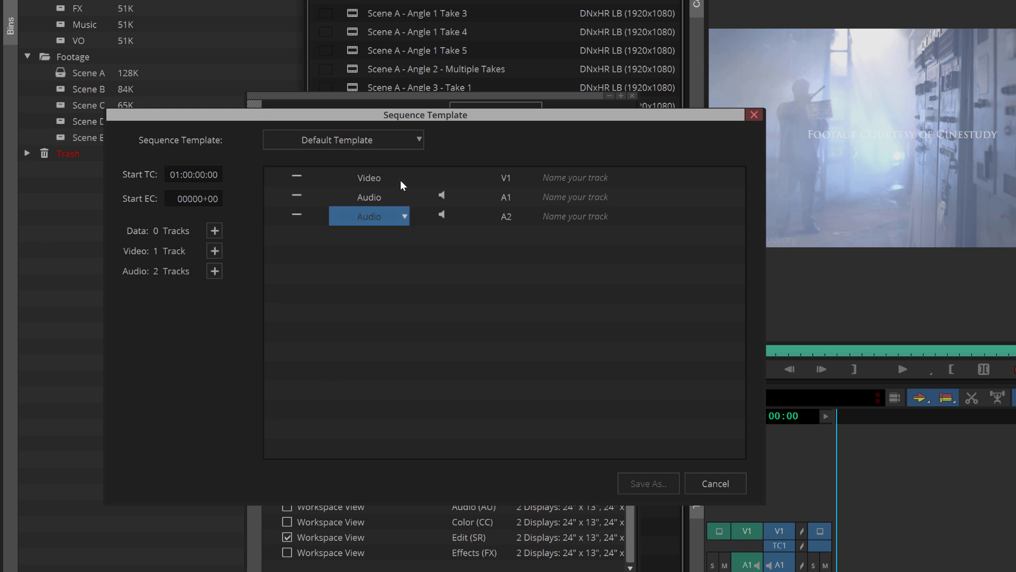
click(418, 138)
click(345, 187)
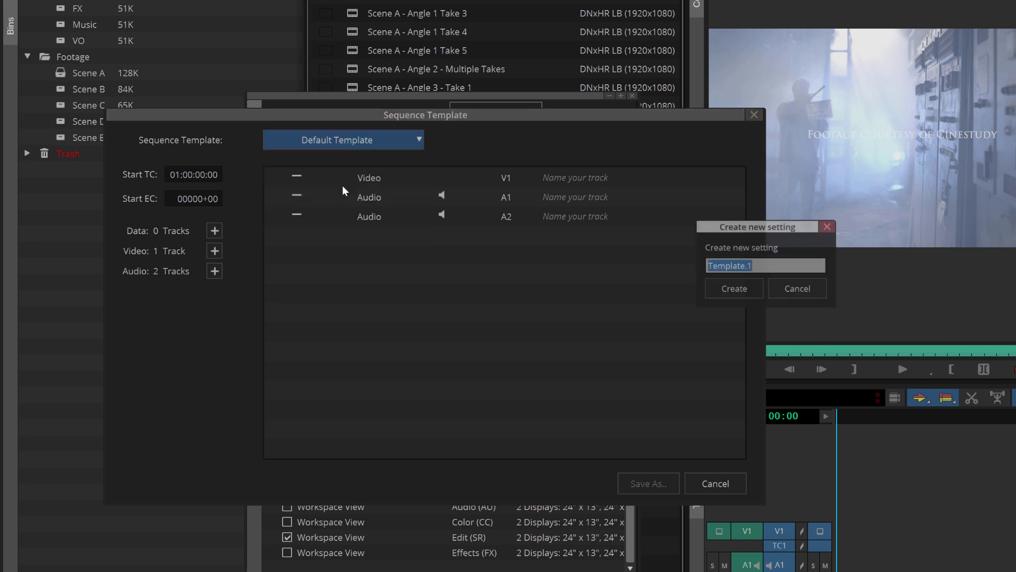
text(V)
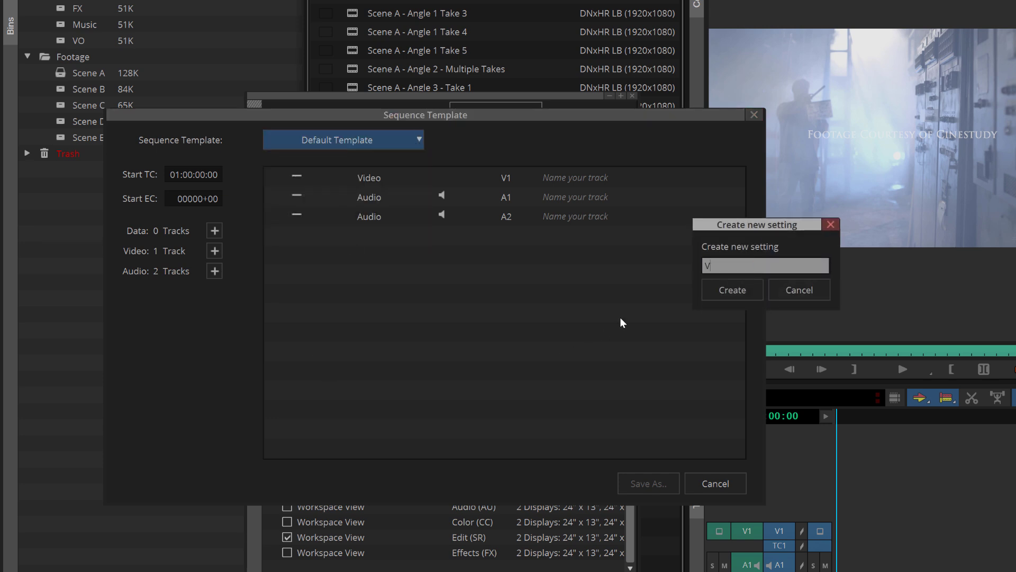
text(1 A1-2)
click(736, 291)
drag(422, 116, 409, 133)
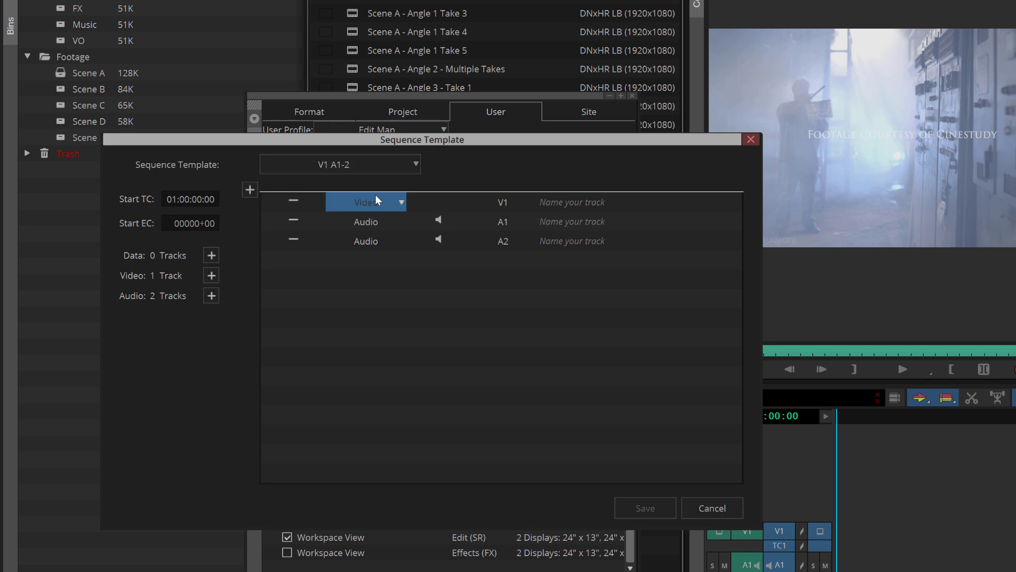
click(370, 164)
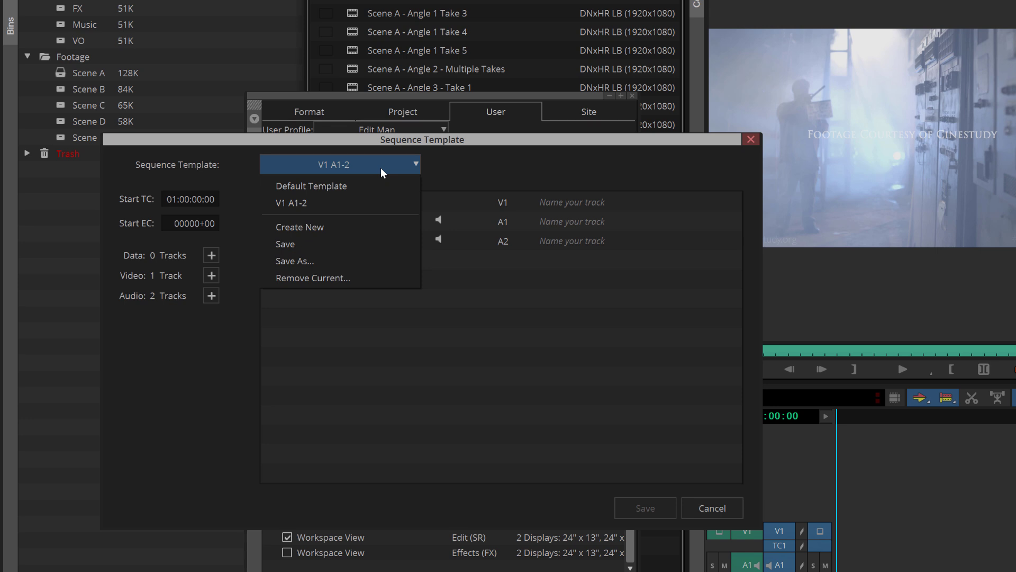
click(357, 379)
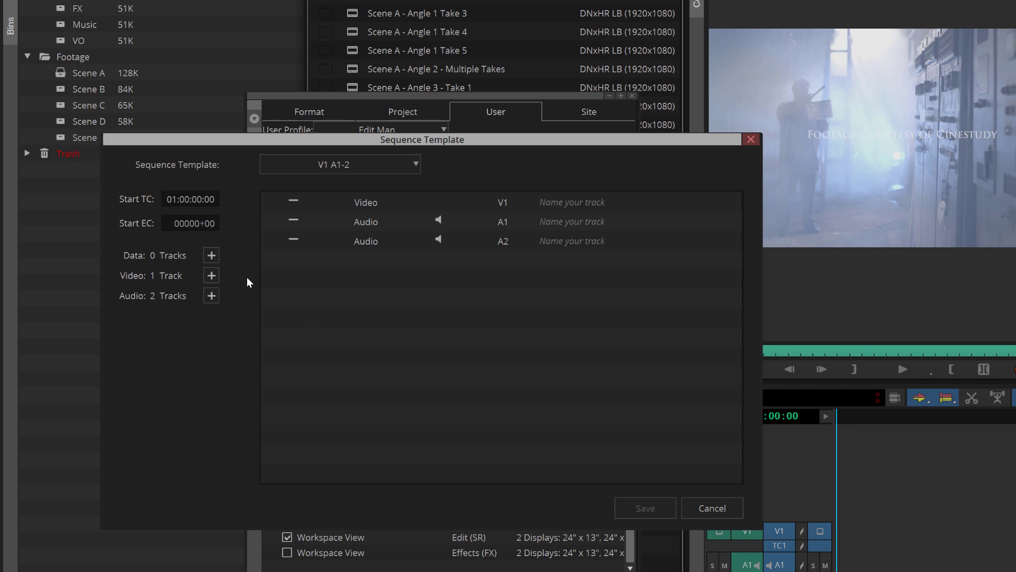
Set the V1 A1-2 template's start timecode to 00:59:53:00 and save the template
click(174, 200)
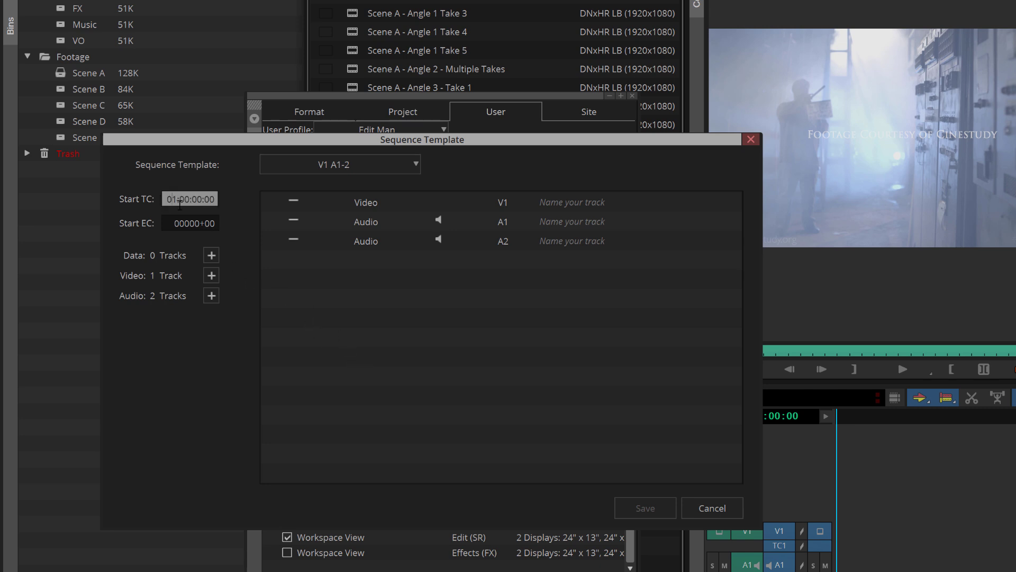
drag(166, 200, 263, 213)
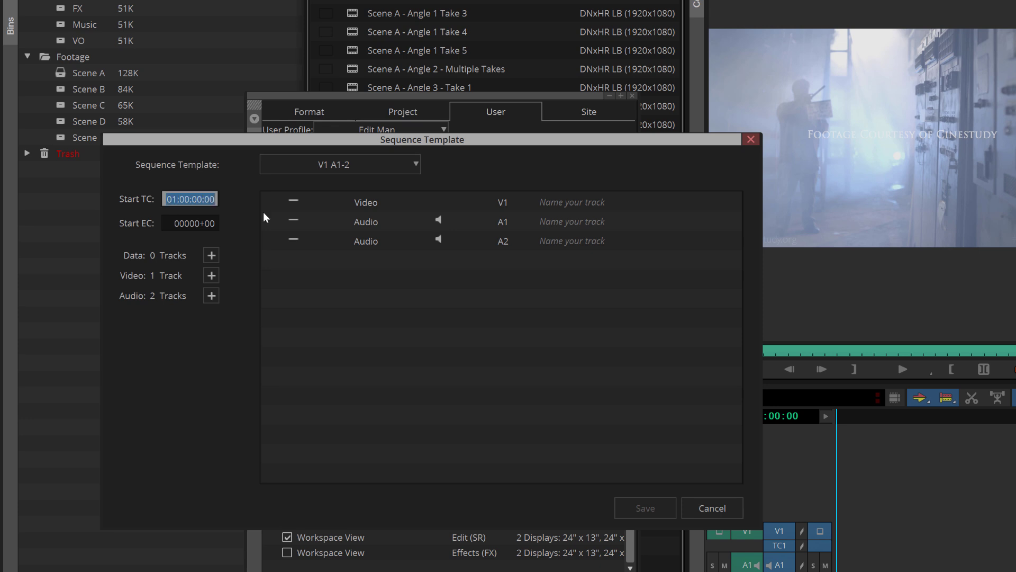
text(00:59:53:00)
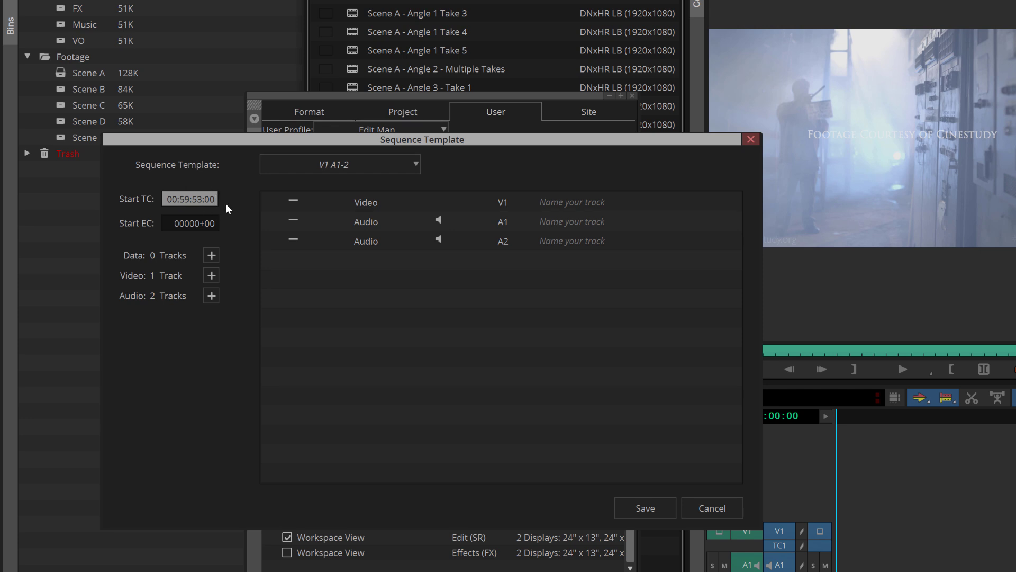
key(Tab)
click(355, 166)
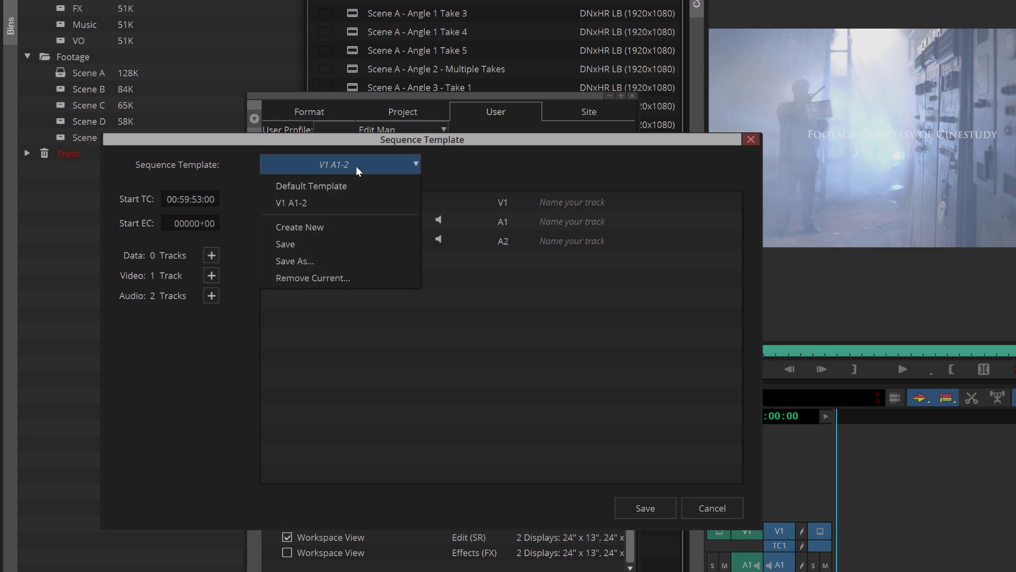
click(347, 247)
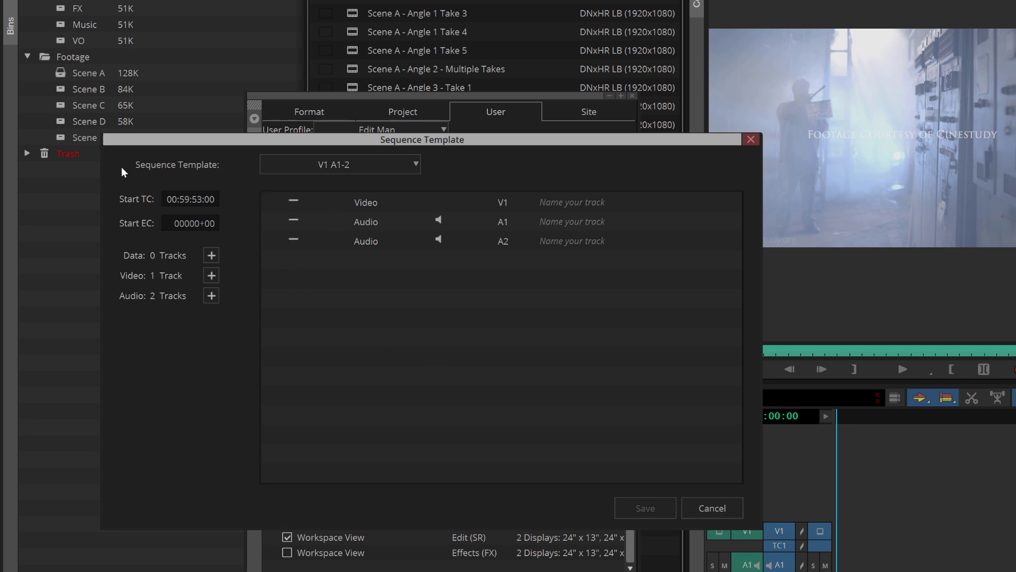
Create another sequence template named "KPM Standard Tracks"
click(345, 165)
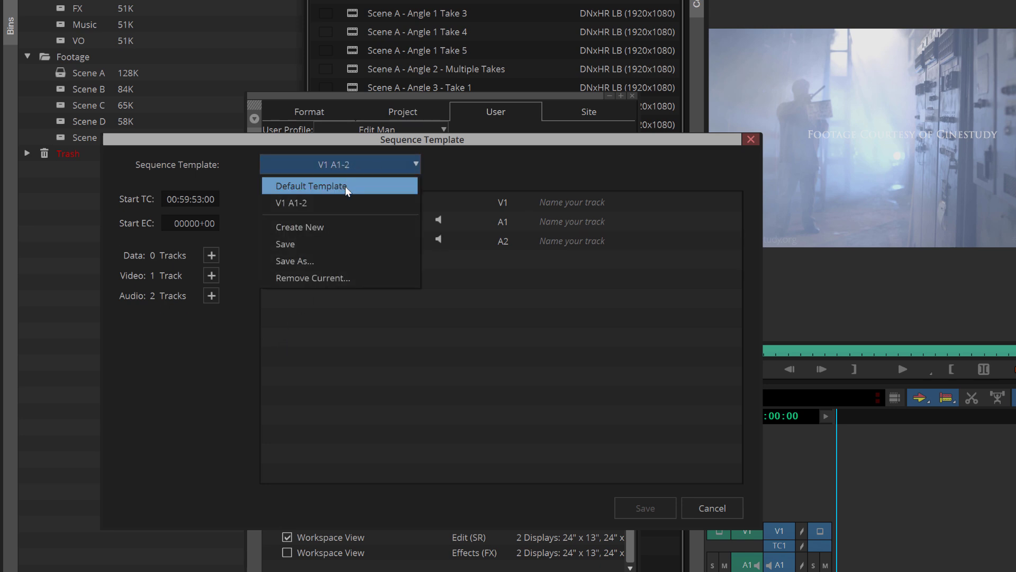
click(329, 227)
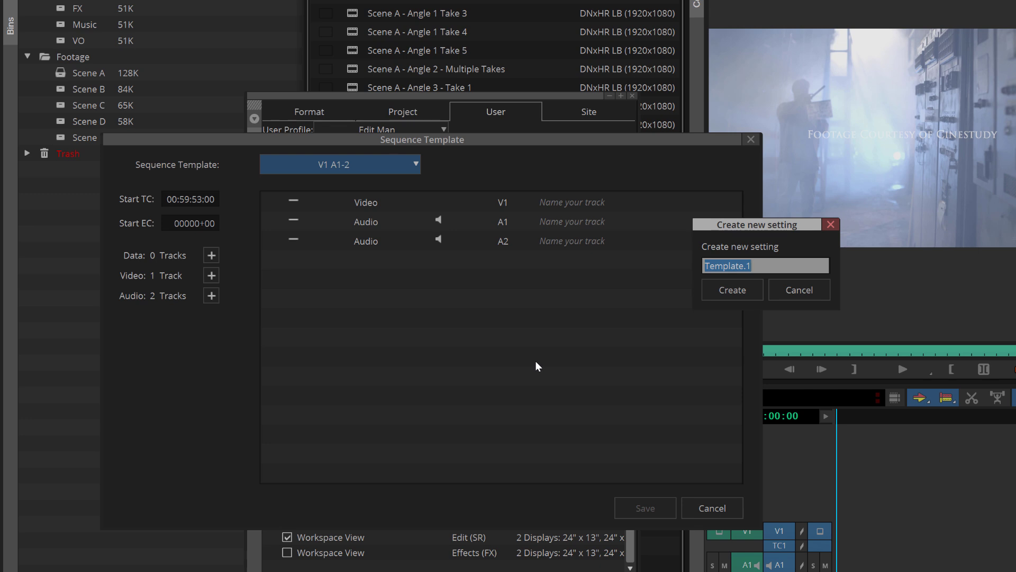
text(KPM Standard Tracks)
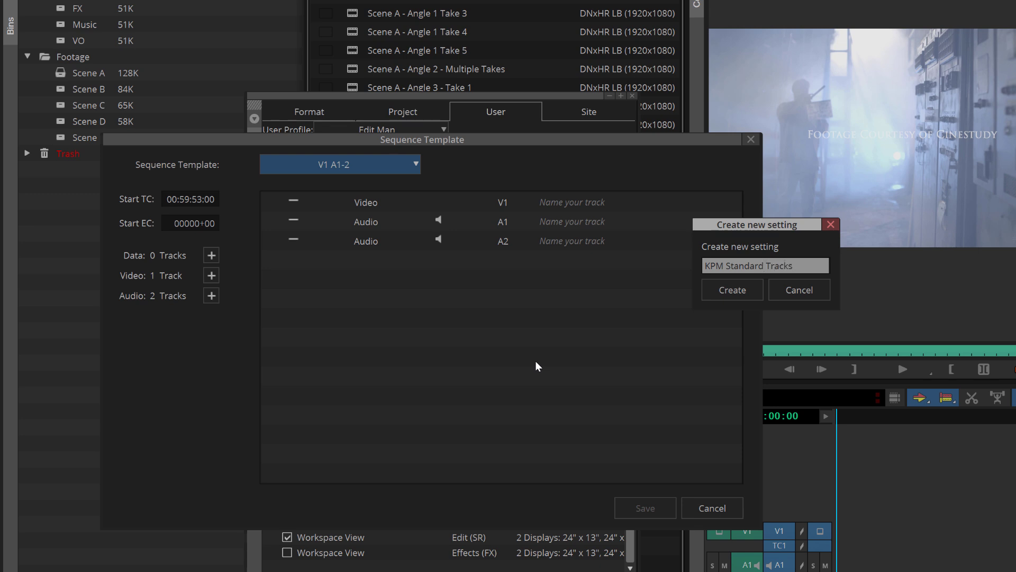
click(736, 289)
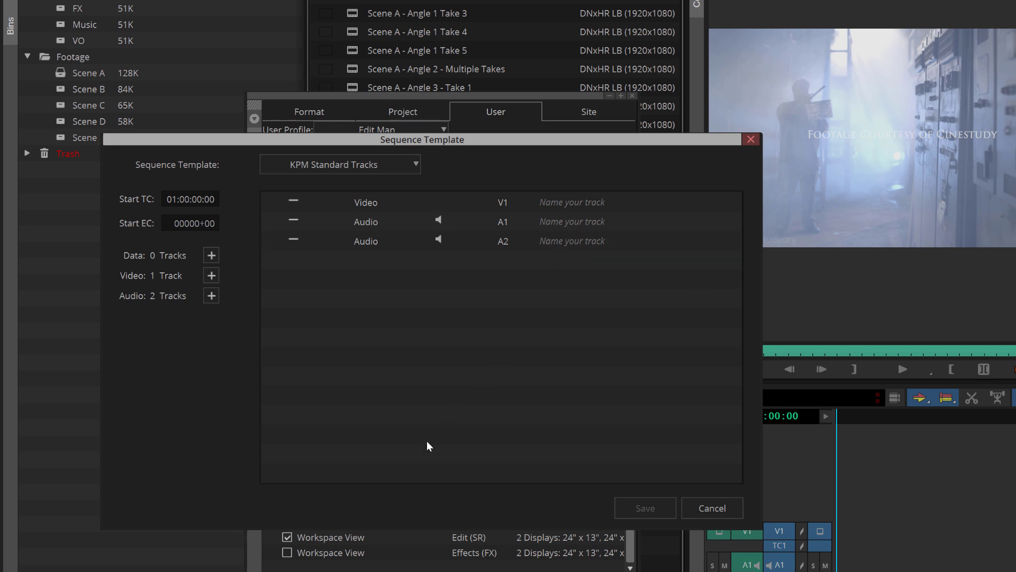
Add four more audio tracks to the KPM Standard Tracks template, up to A6
click(212, 299)
click(211, 299)
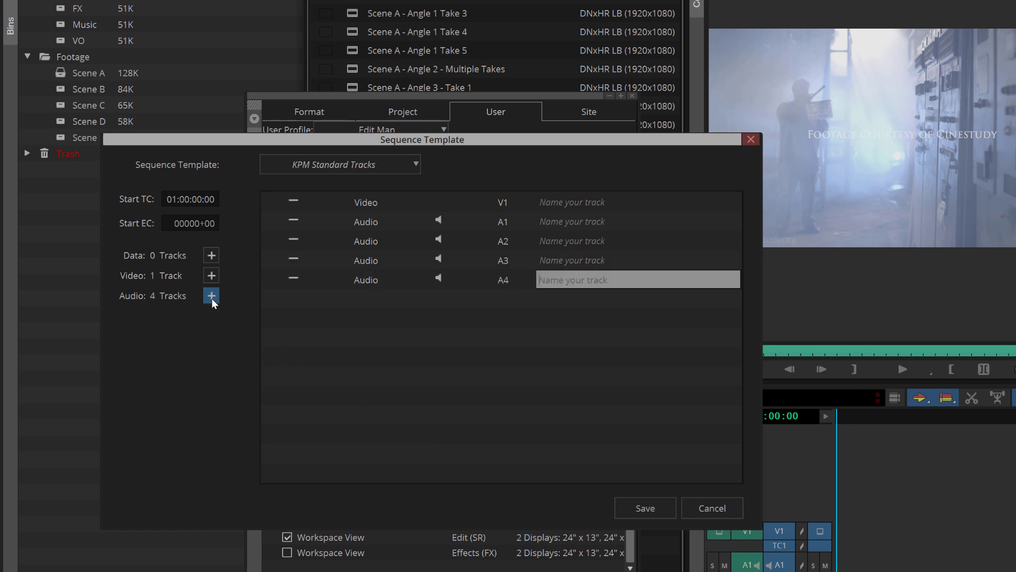
click(212, 298)
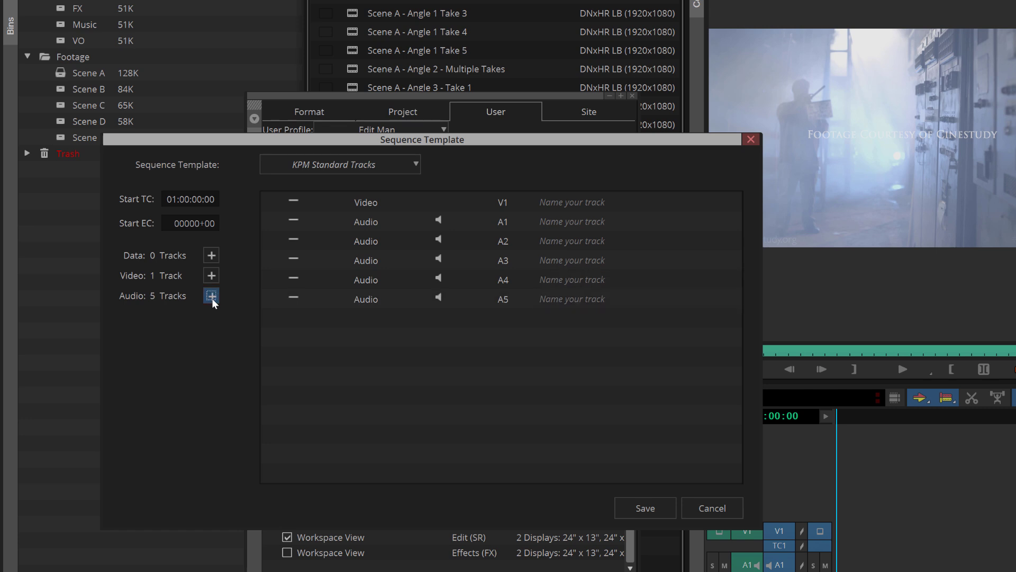
click(211, 297)
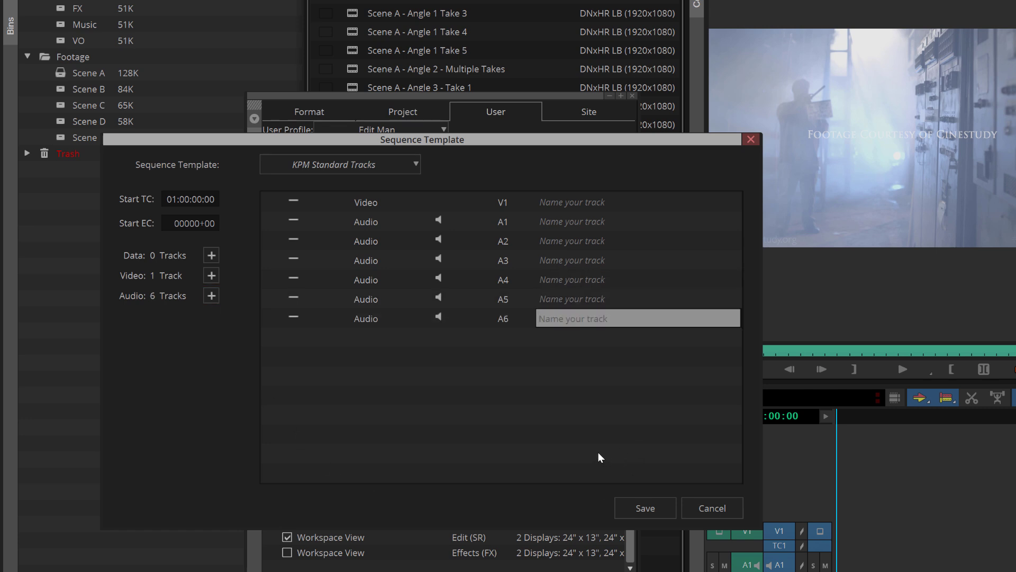
Name the template's V1 track "Video", A1 "VO 1" and A2 "VO 2"
click(578, 203)
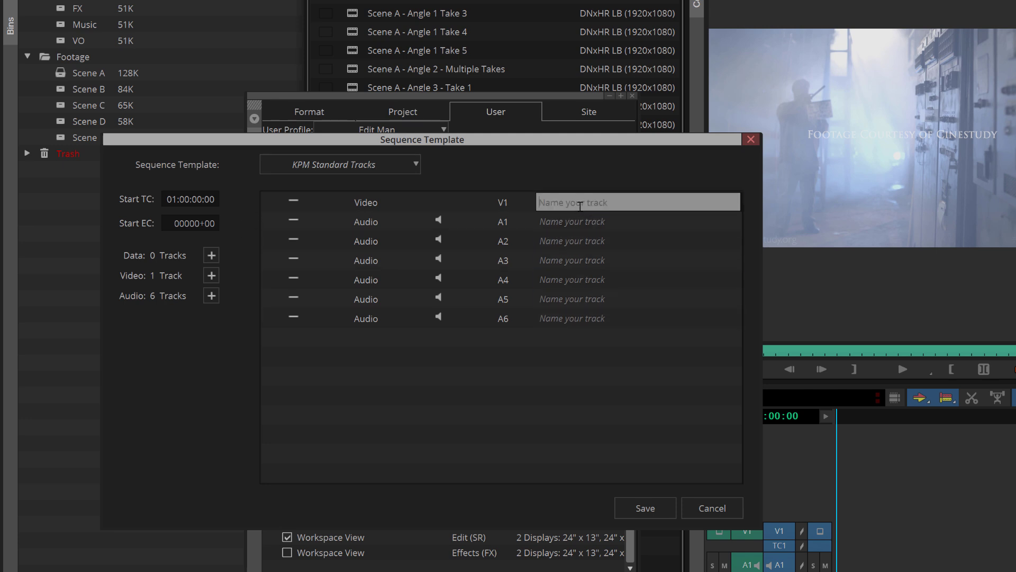
text(Video)
click(605, 224)
text(CO)
key(BackSpace)
key(BackSpace)
key(BackSpace)
text(VO 1)
click(576, 242)
text(VO 2)
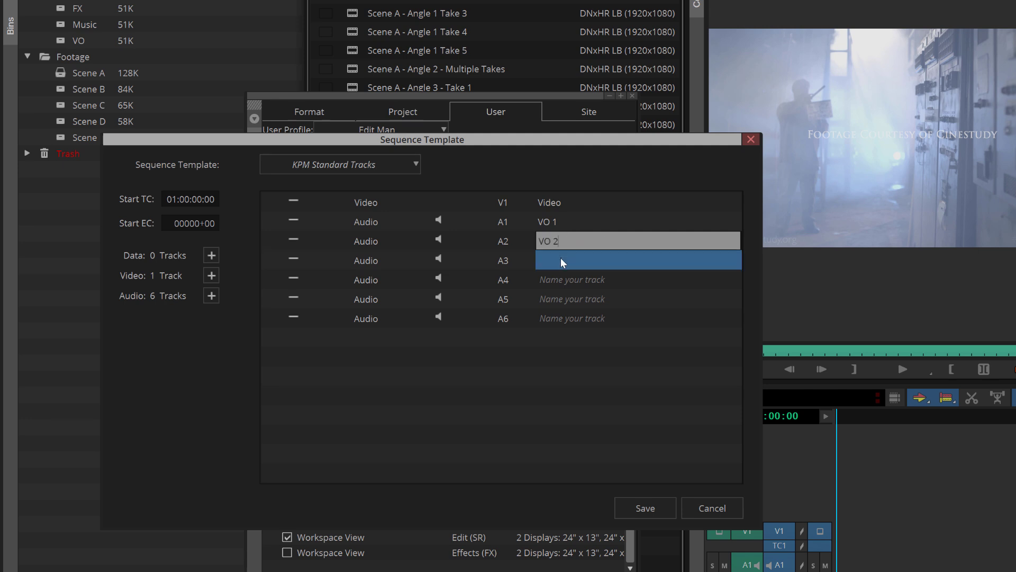
Name the KPM Standard Tracks template's A3 track "OCD 1" and its A4 track "OCD 2"
click(608, 260)
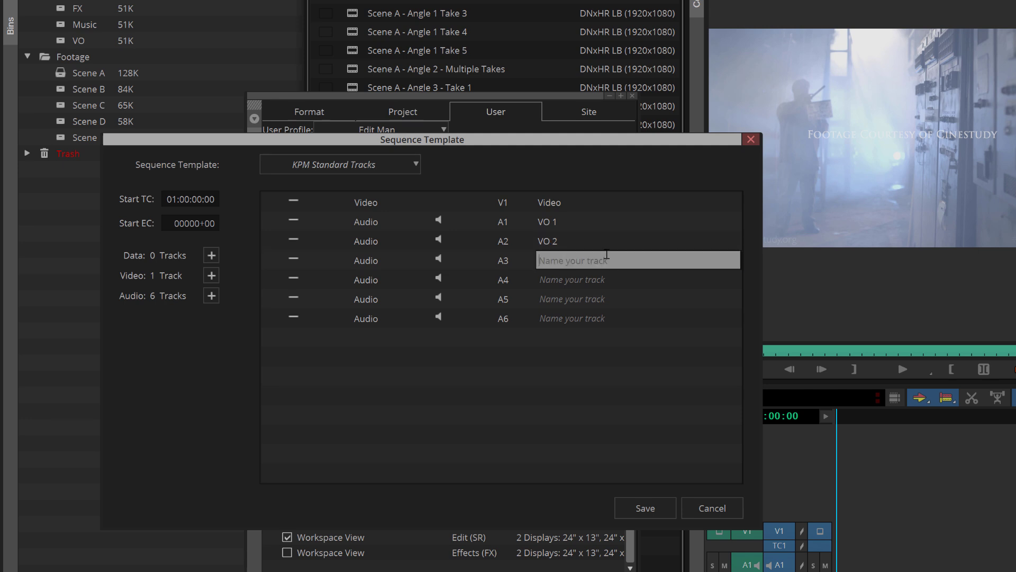
text(OCD 1)
click(571, 277)
text(OCD 2)
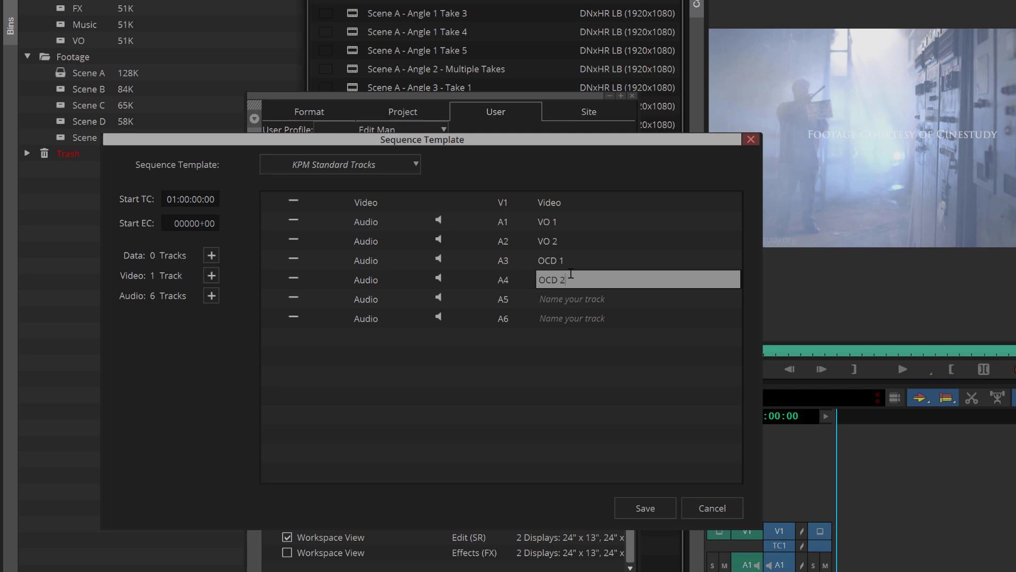
Name the template's A5 track "MX" and its A6 track "FX"
click(575, 299)
text(MX)
click(583, 319)
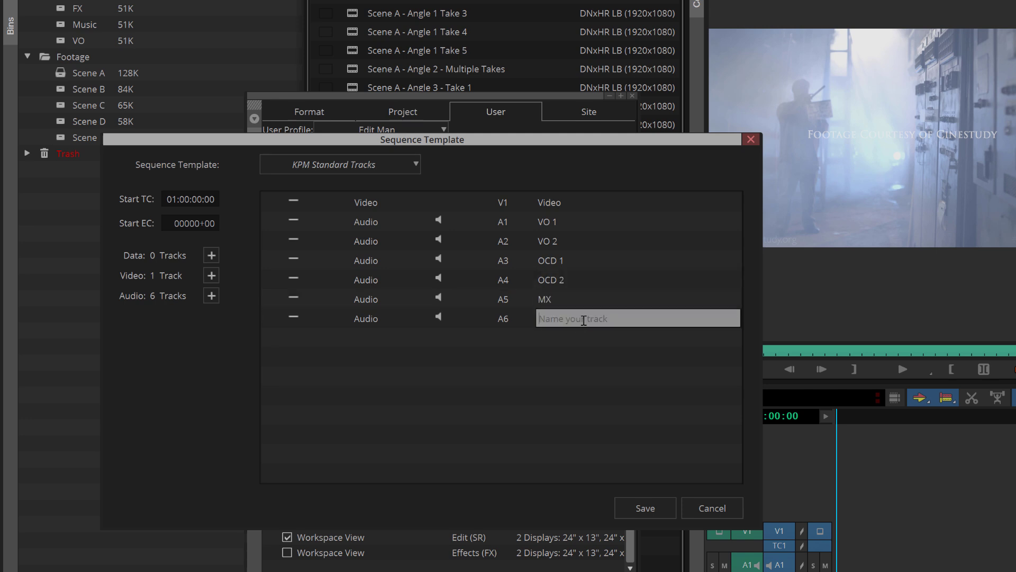
text(SF)
key(BackSpace)
key(BackSpace)
text(FX)
Switch the template's A5 (MX) and A6 (FX) audio tracks to stereo
drag(498, 318, 438, 221)
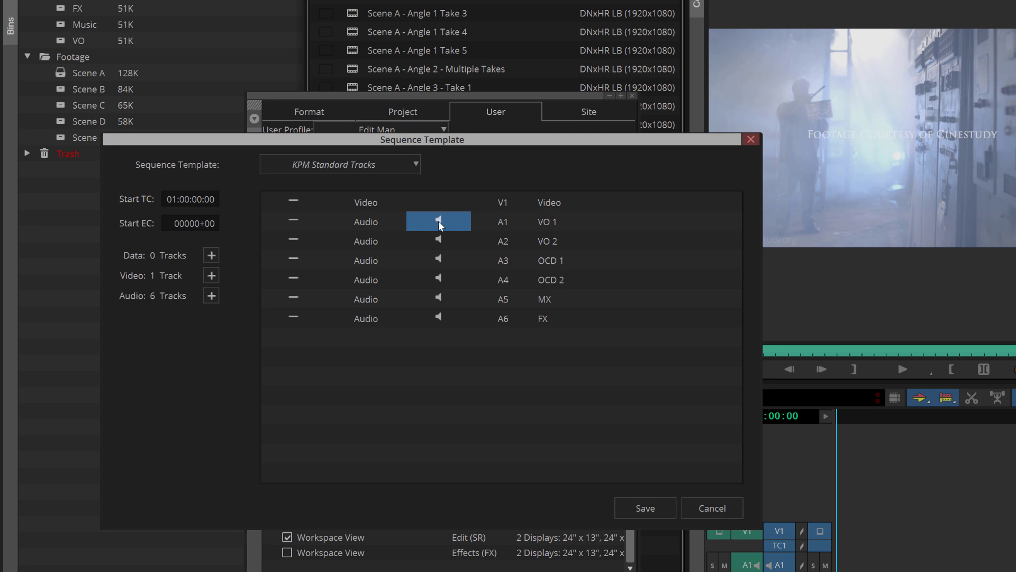
drag(438, 221, 454, 319)
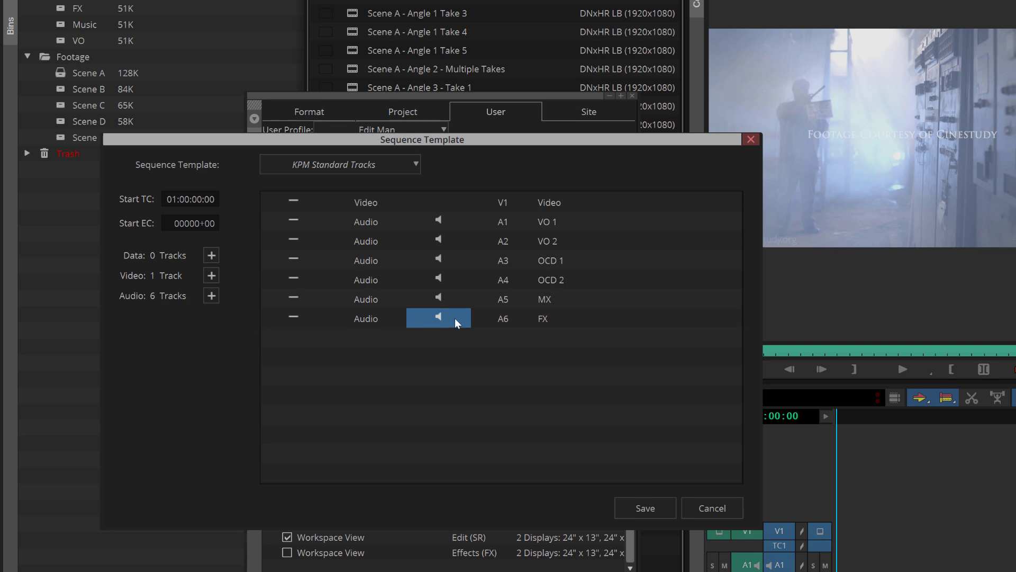
mouse_move(455, 318)
mouse_down()
mouse_move(469, 317)
mouse_move(434, 290)
mouse_move(443, 300)
mouse_up()
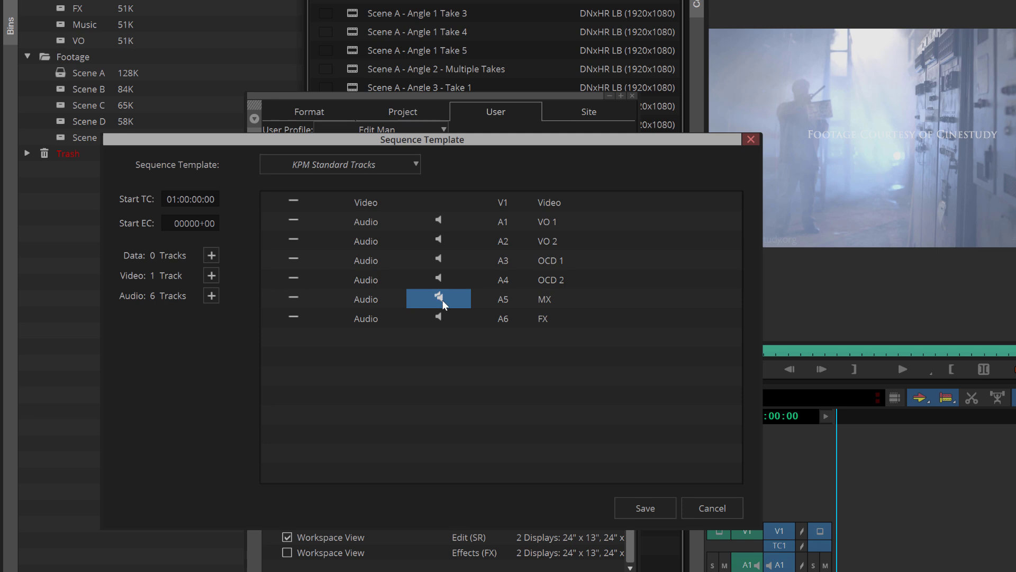
click(444, 299)
click(452, 298)
click(453, 316)
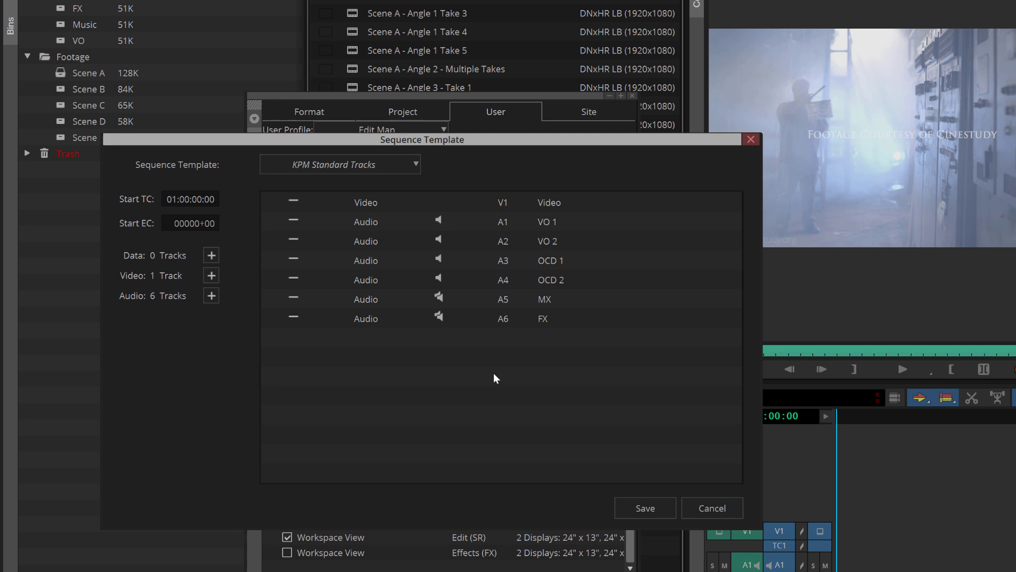
Set the KPM Standard Tracks template's start timecode to 00:59:53:00, save it and close the template editor
click(214, 199)
text(00595300)
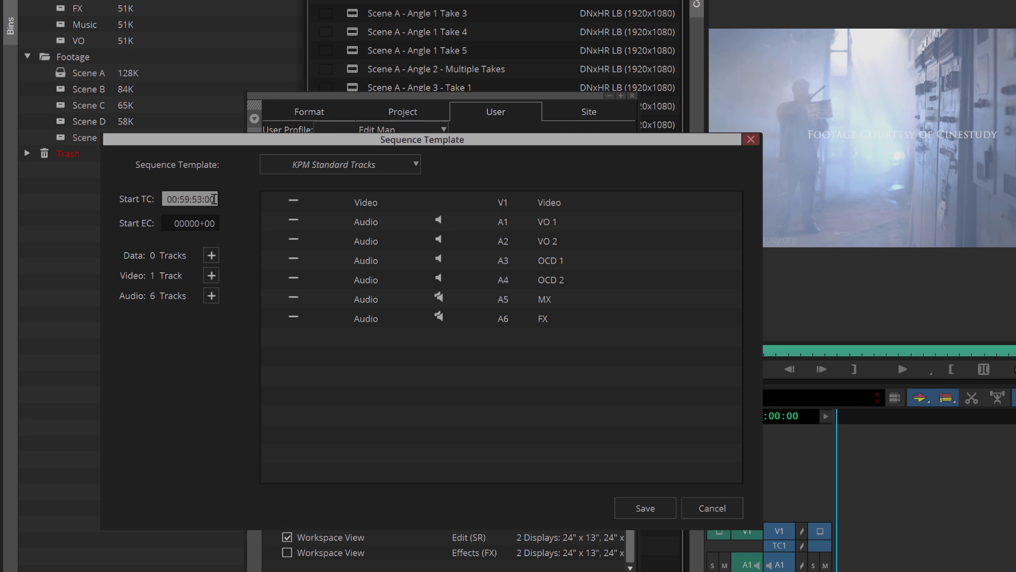
key(Tab)
click(365, 164)
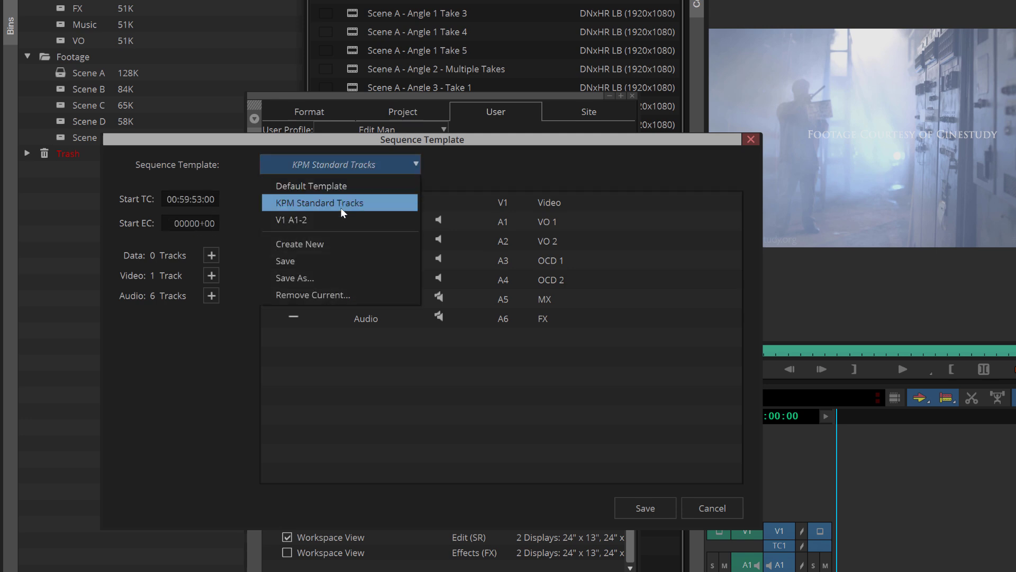
click(341, 259)
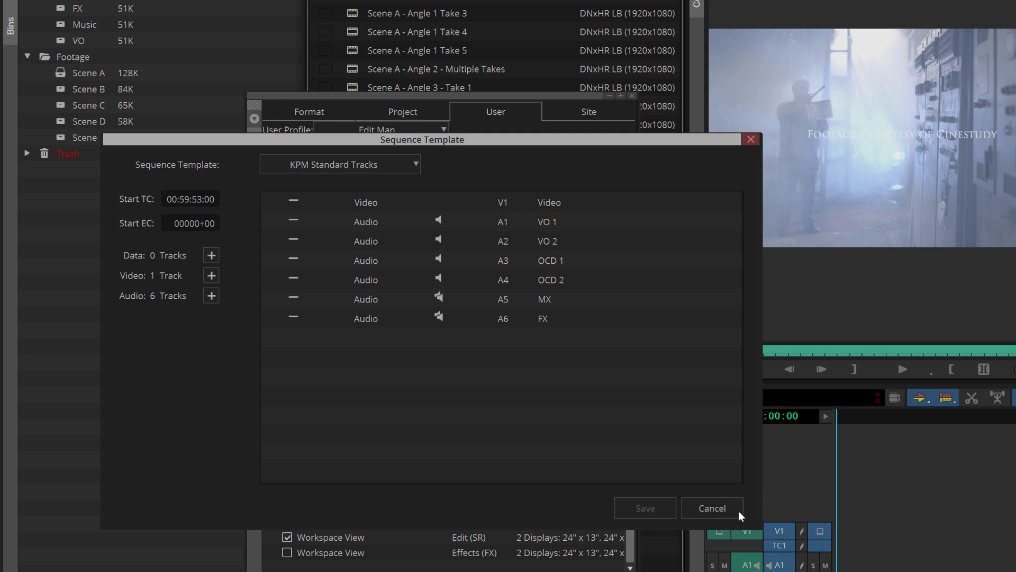
click(709, 509)
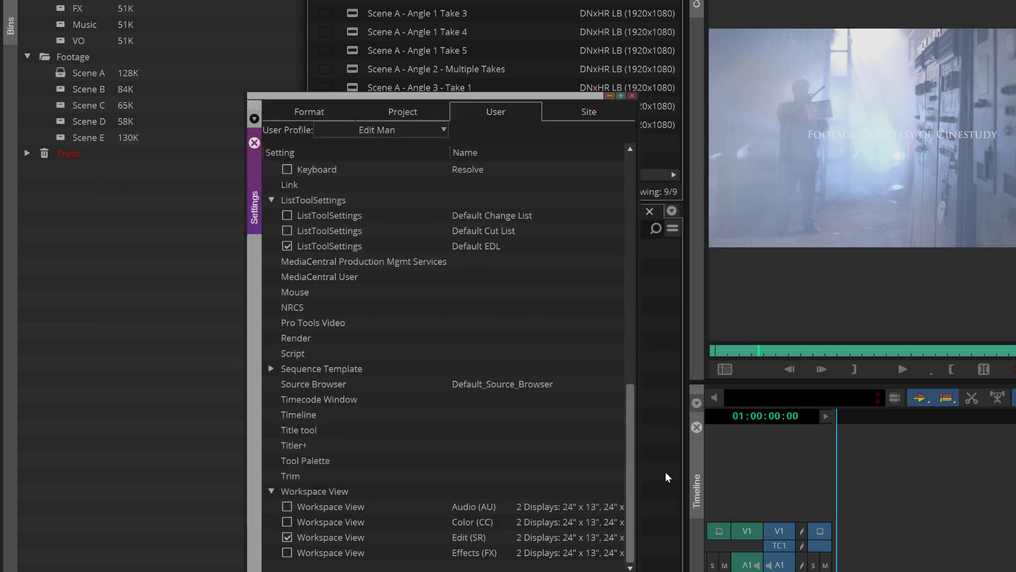
Review the saved sequence templates in the user settings, then close the settings
click(271, 368)
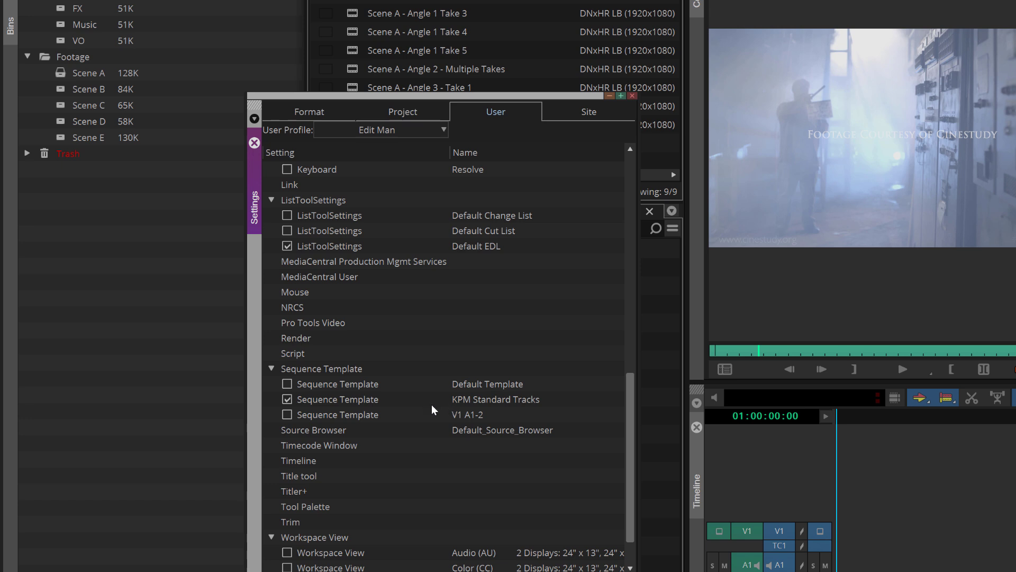
click(339, 406)
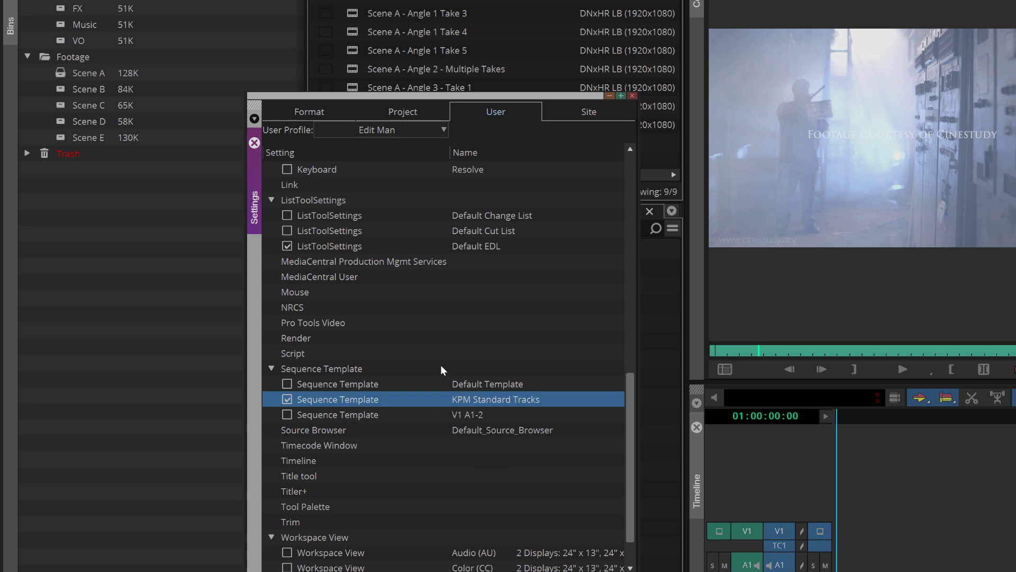
click(632, 96)
Create a sequence in the Sequences bin from the KPM Standard Tracks template
right_click(369, 325)
mouse_move(400, 335)
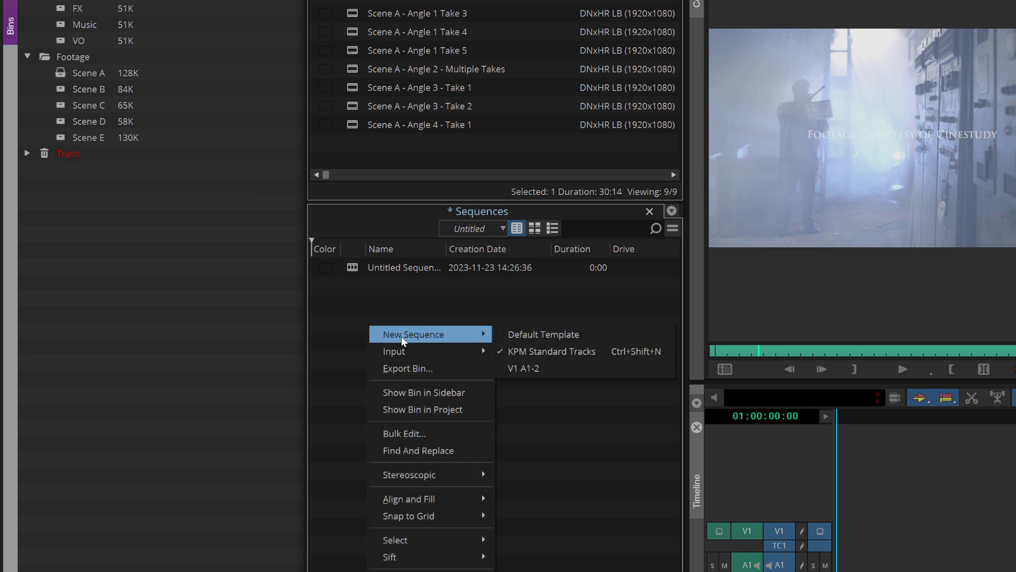
click(540, 351)
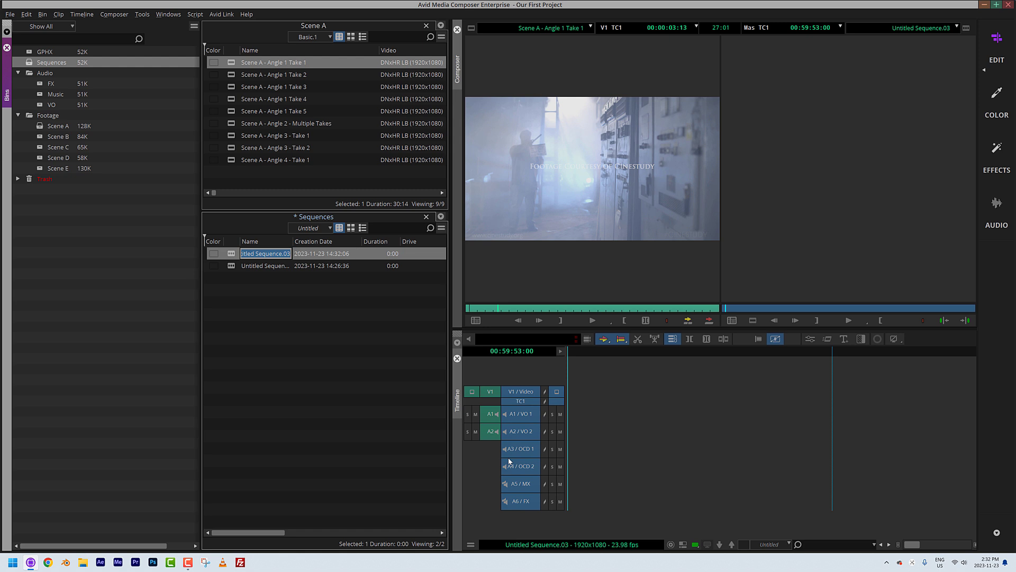
Delete both untitled sequences from the Sequences bin
drag(255, 274, 204, 228)
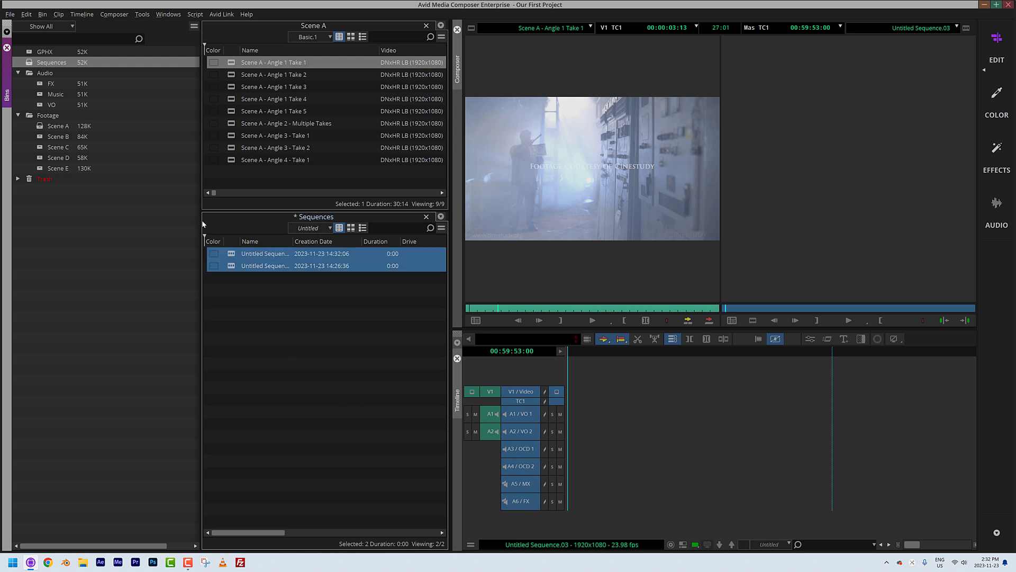
key(Delete)
click(483, 272)
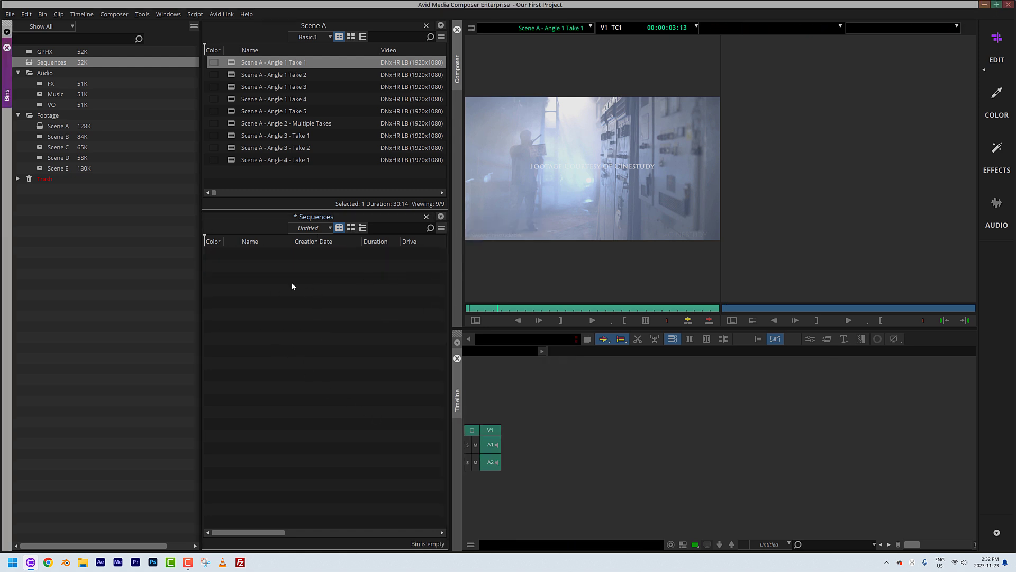
Create a sequence in the Sequences bin from the V1 A1-2 template
right_click(297, 286)
mouse_move(334, 290)
click(406, 294)
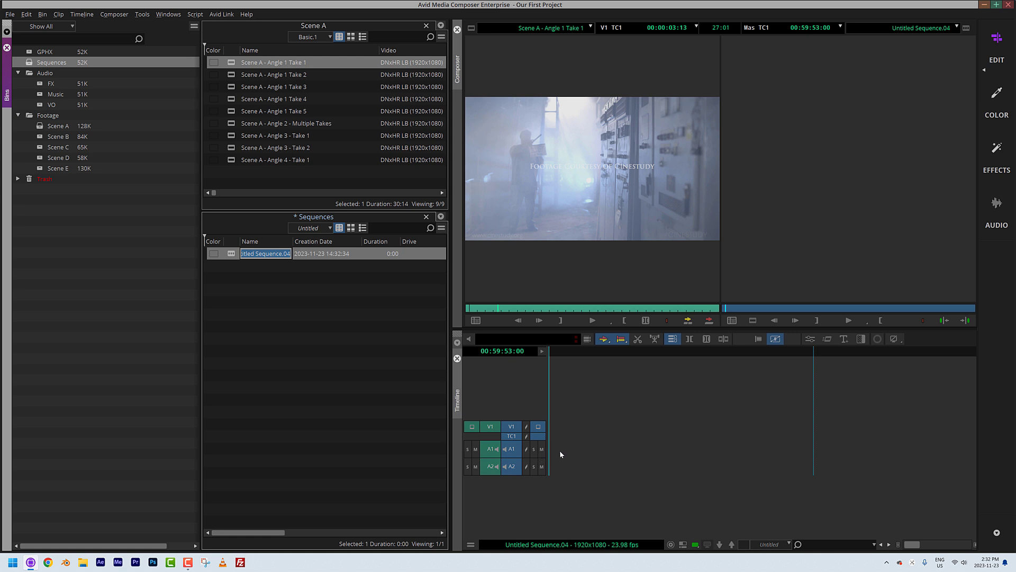
Add three more video tracks to the untitled sequence, up to V4
click(590, 435)
key(ctrl+y)
key(ctrl+y)
key(ctrl+y)
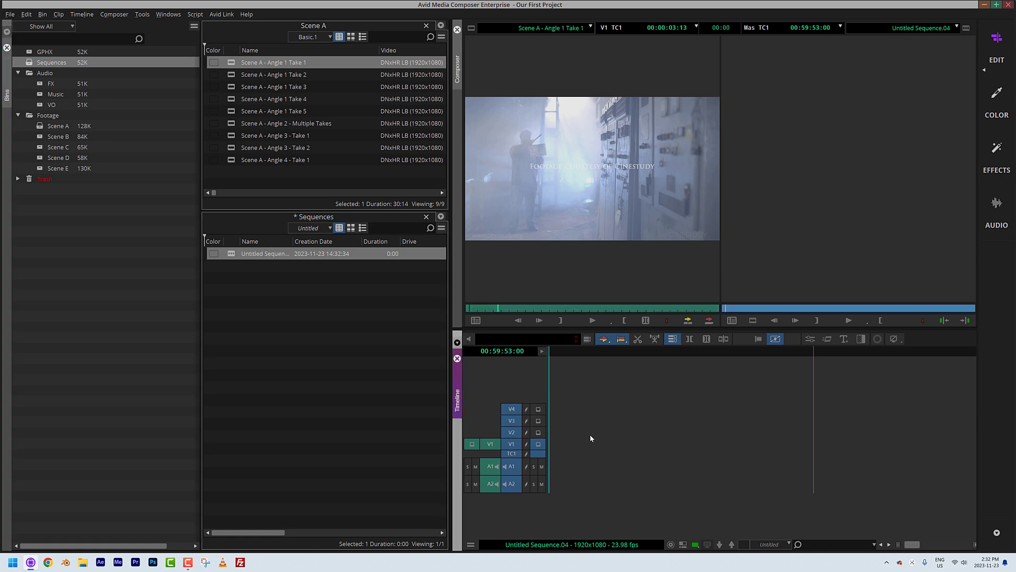
Look up the audio track types for the timeline and add two mono audio tracks, A3 and A4
click(82, 14)
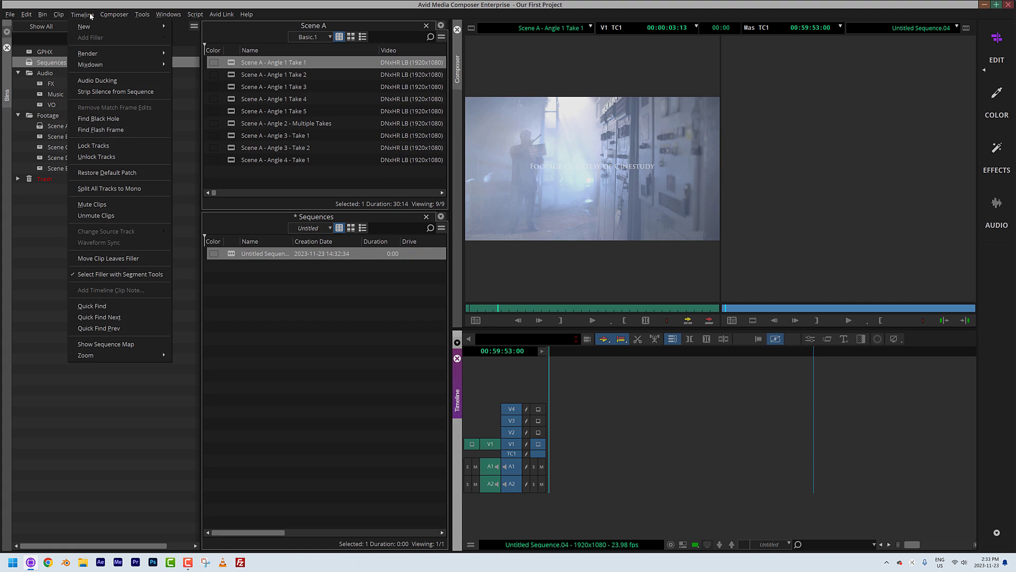
mouse_move(91, 24)
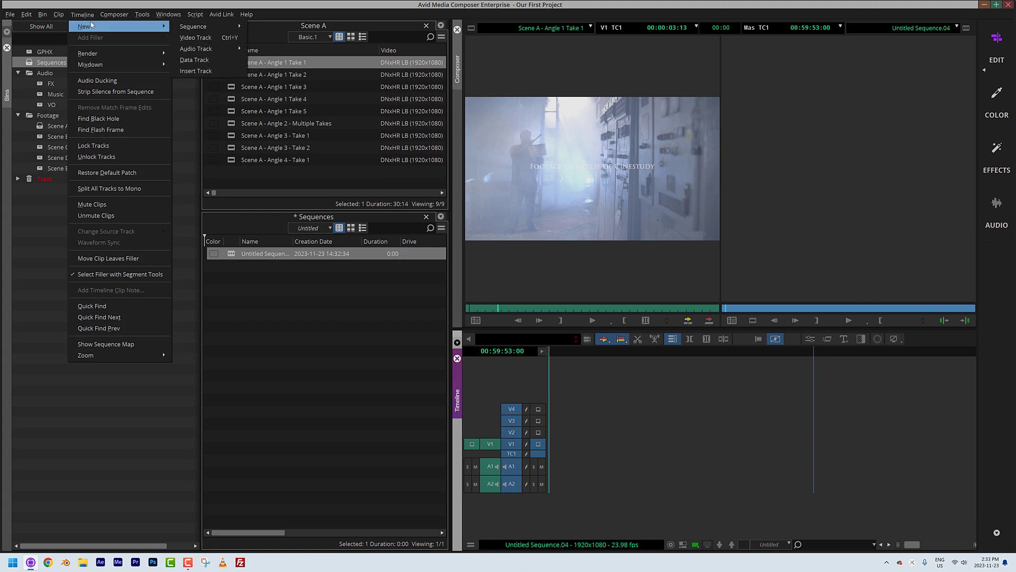
mouse_move(226, 48)
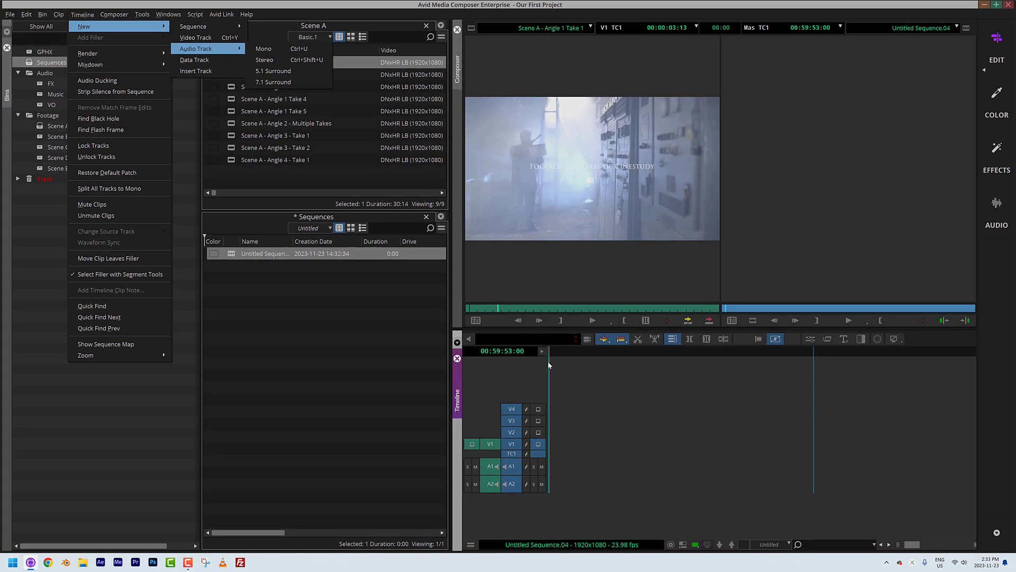
click(654, 425)
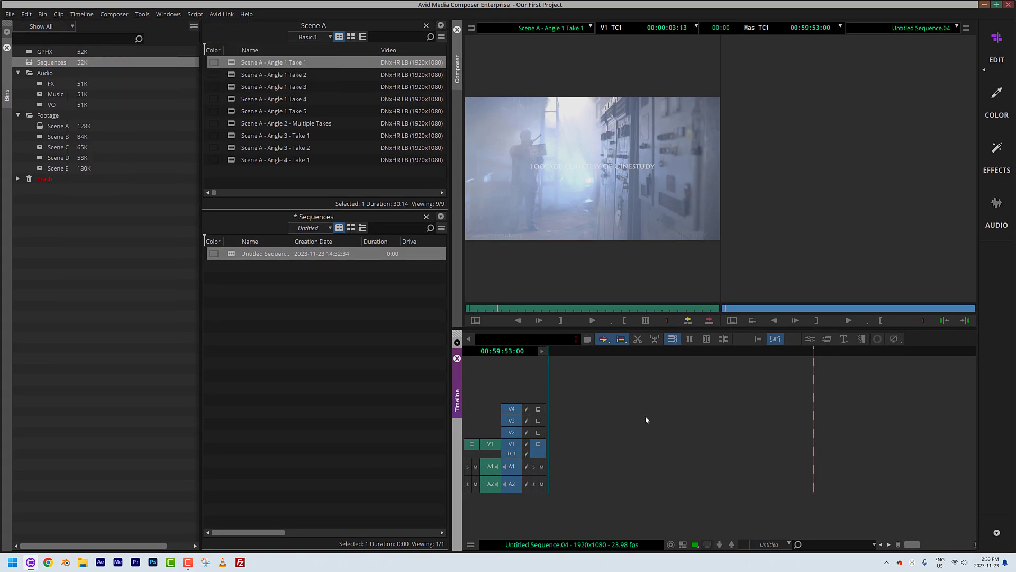
key(ctrl+u)
key(ctrl+u)
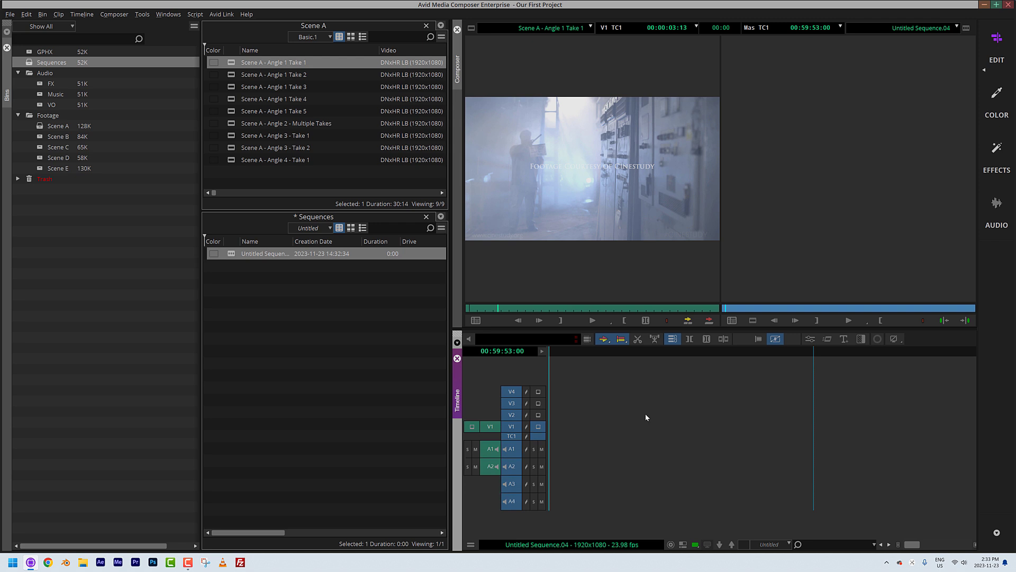
Add three stereo audio tracks to the untitled sequence, A5 to A7
key(ctrl+u)
key(ctrl+u)
key(ctrl+u)
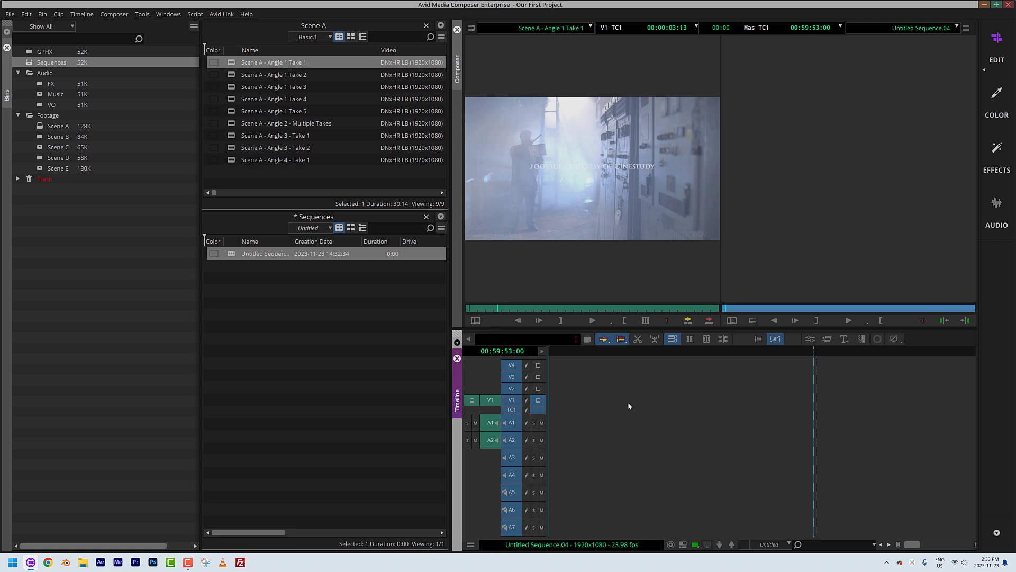
click(84, 15)
mouse_move(133, 26)
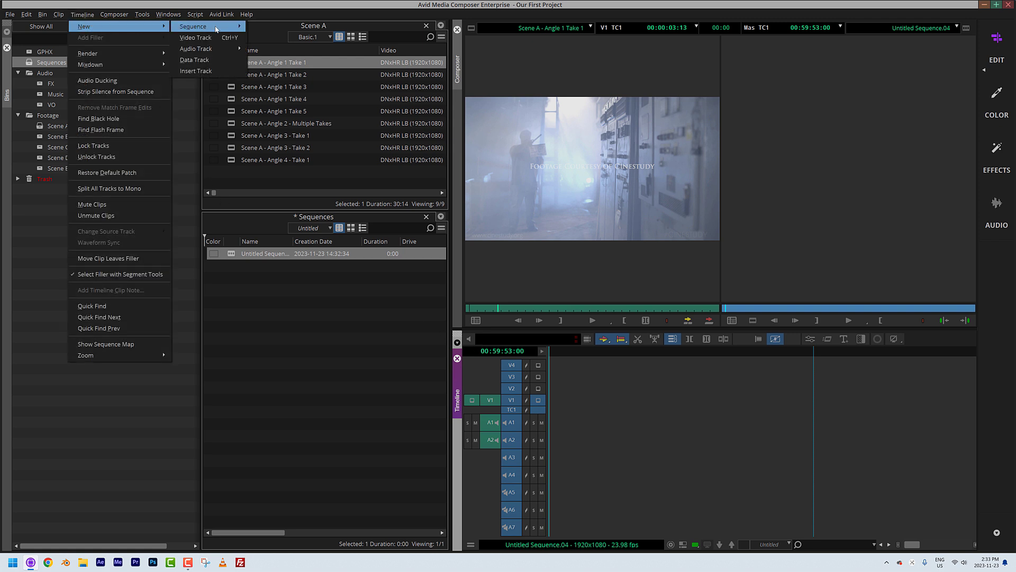
mouse_move(216, 49)
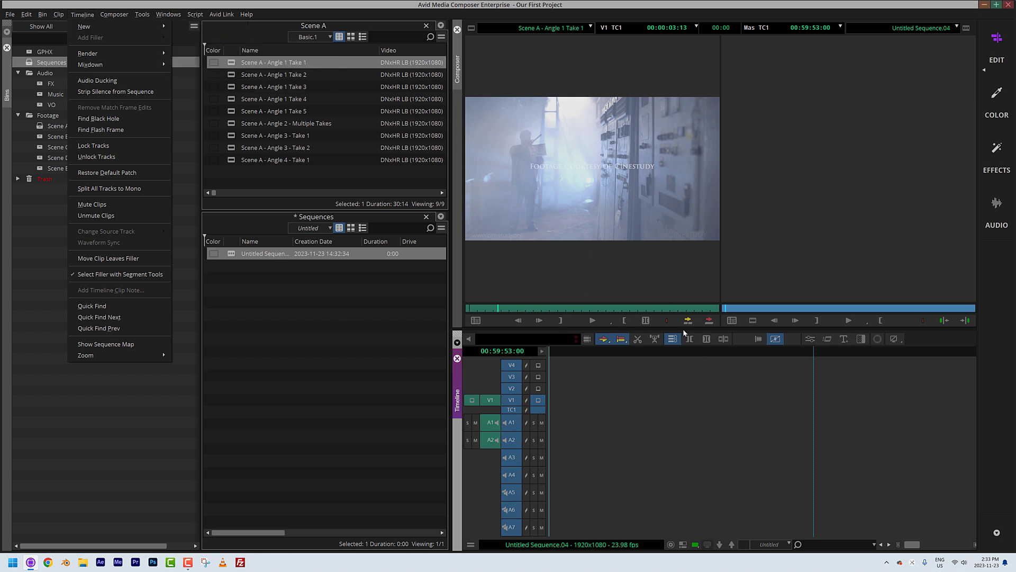
click(641, 438)
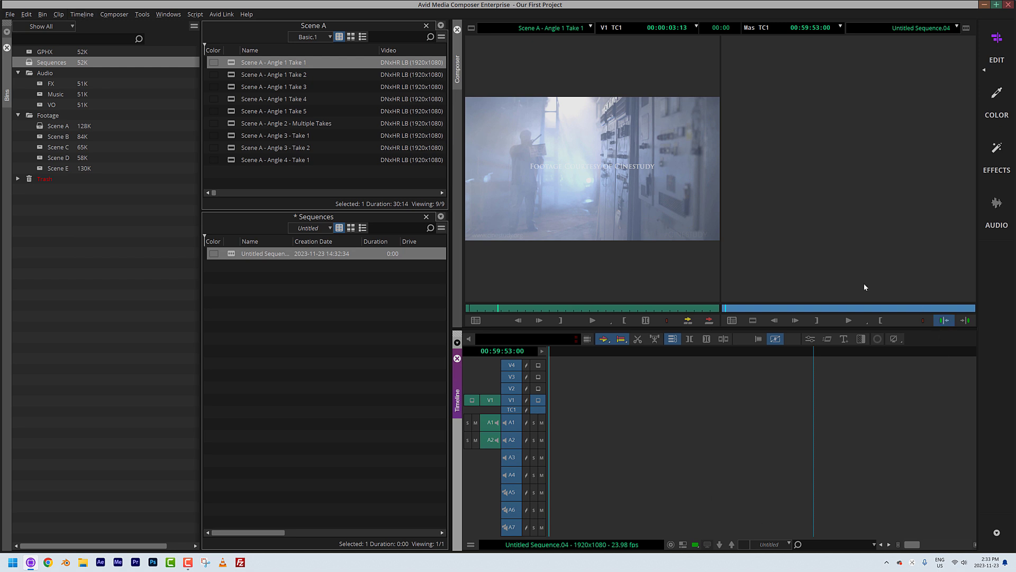
Delete the remaining untitled sequence from the Sequences bin
click(231, 253)
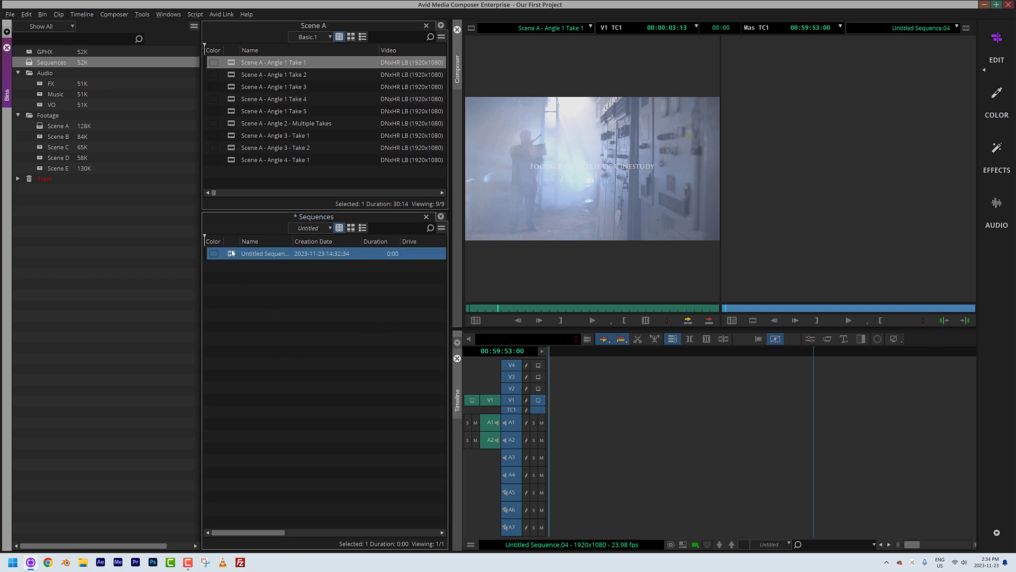
key(Delete)
click(483, 271)
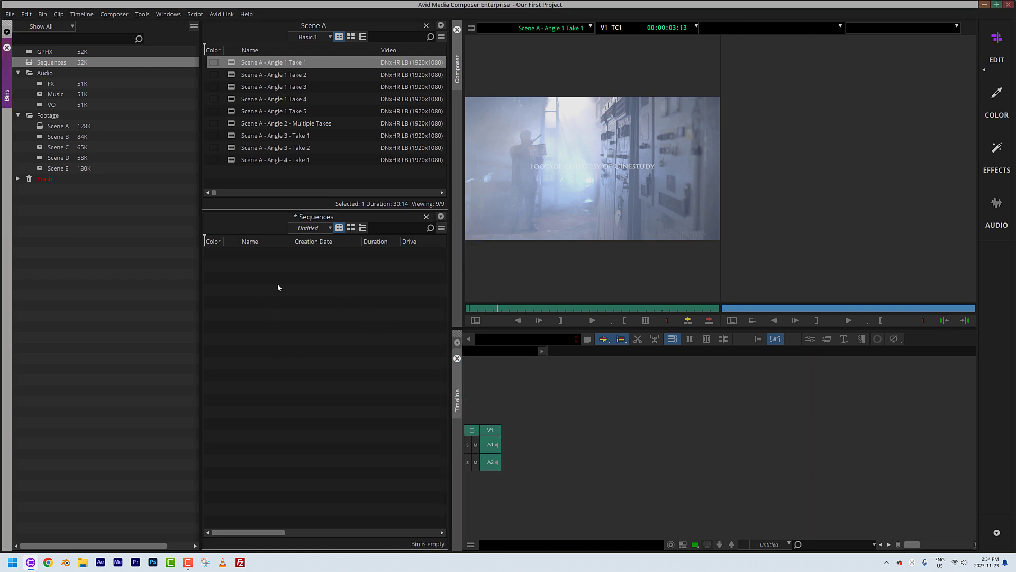
Create a sequence from the Default Template, name it "Our First Timeline" and widen the Sequences bin's Name column
right_click(279, 287)
mouse_move(338, 291)
click(383, 291)
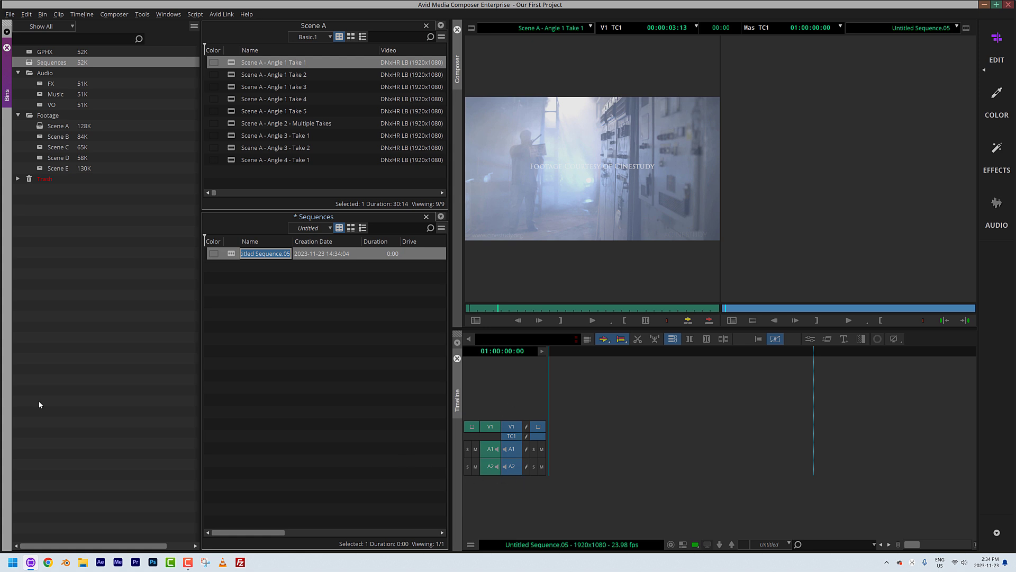
text(Our First Timelin)
key(Return)
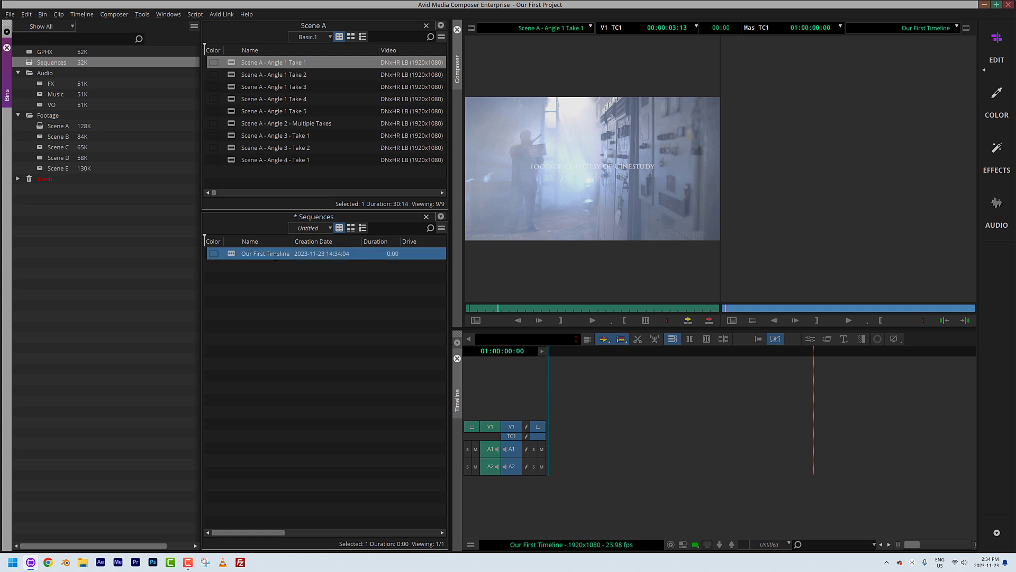
drag(293, 240, 312, 241)
click(307, 305)
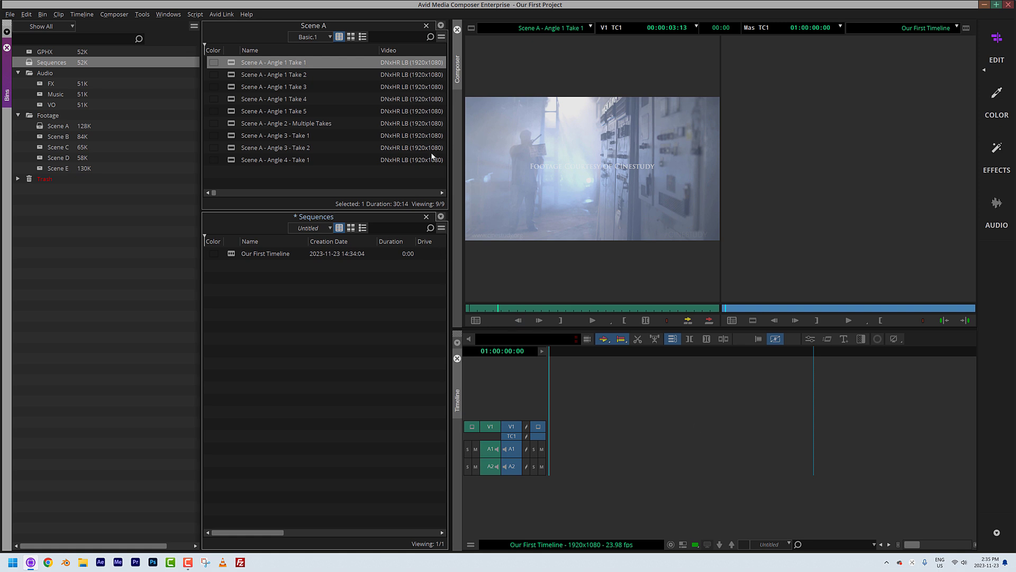
Load Scene A - Angle 1 Take 1 into the source monitor and scrub through it to 00:00:17:12
drag(232, 63, 542, 131)
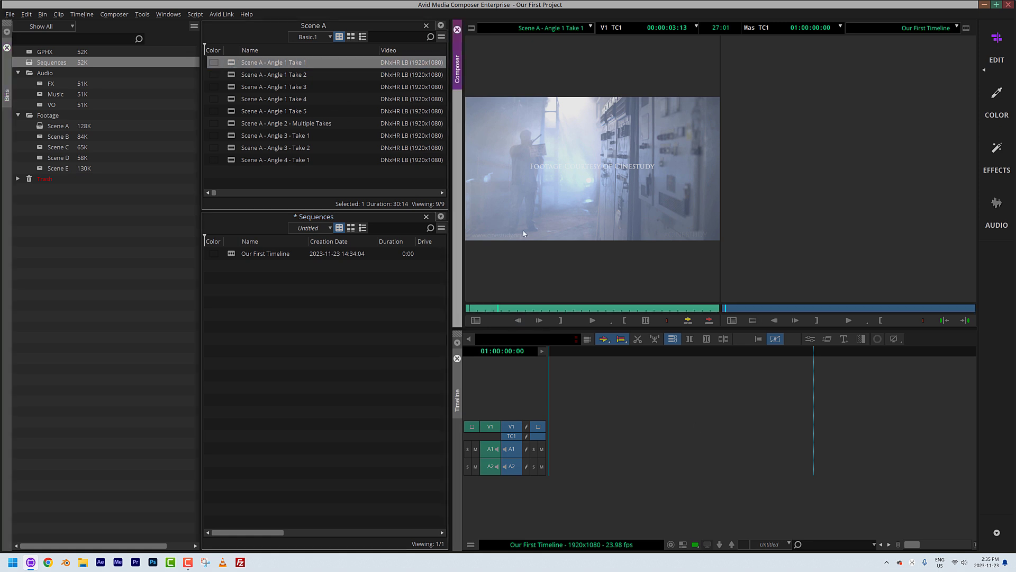
drag(499, 307, 611, 296)
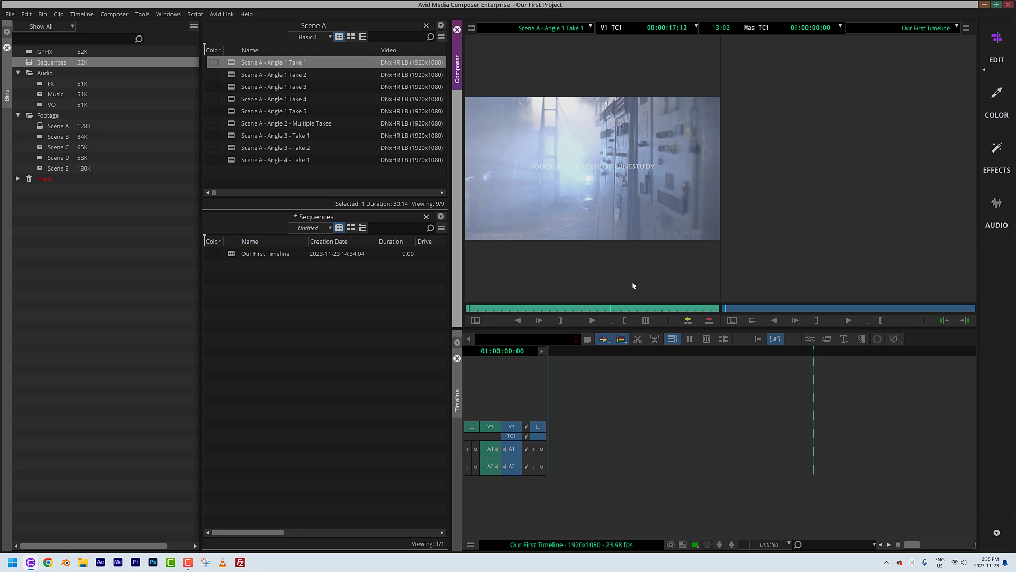
Mark the In point of Scene A - Angle 1 Take 1 at 00:00:17:12 in the source monitor
key(i)
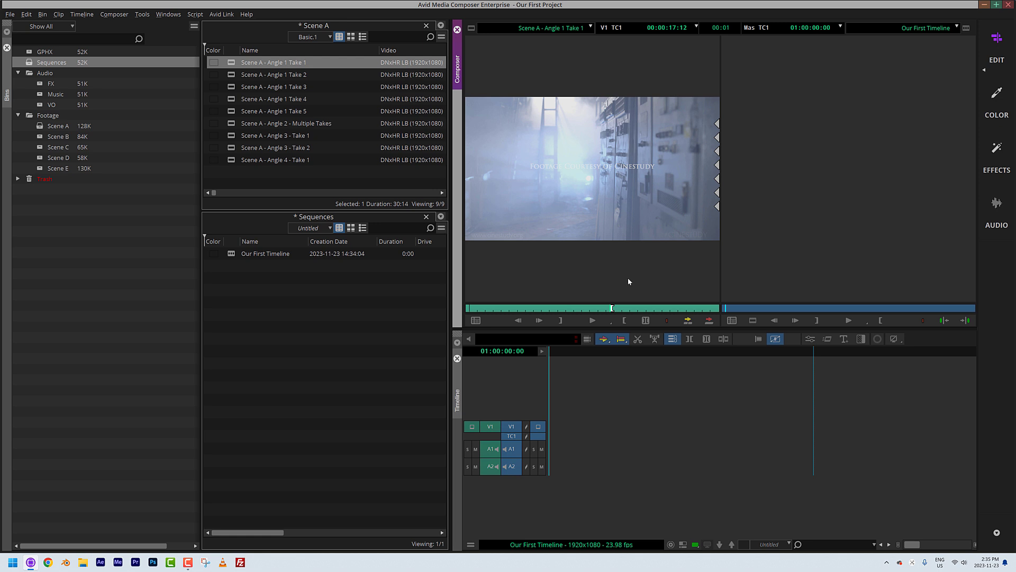
key(d)
key(i)
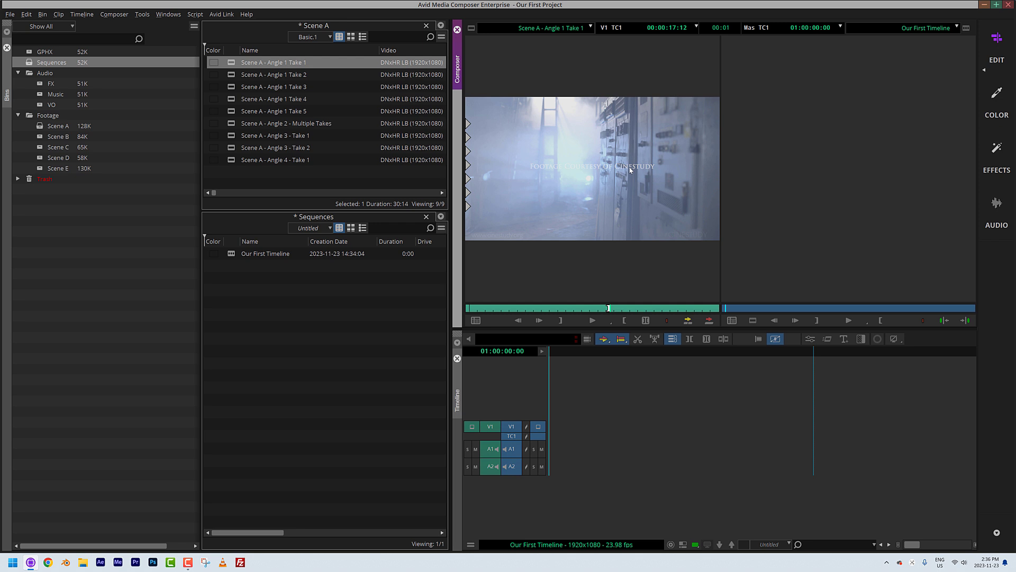
Play the take, mark its Out point at 00:00:24:01 and splice the marked section into Our First Timeline
key(space)
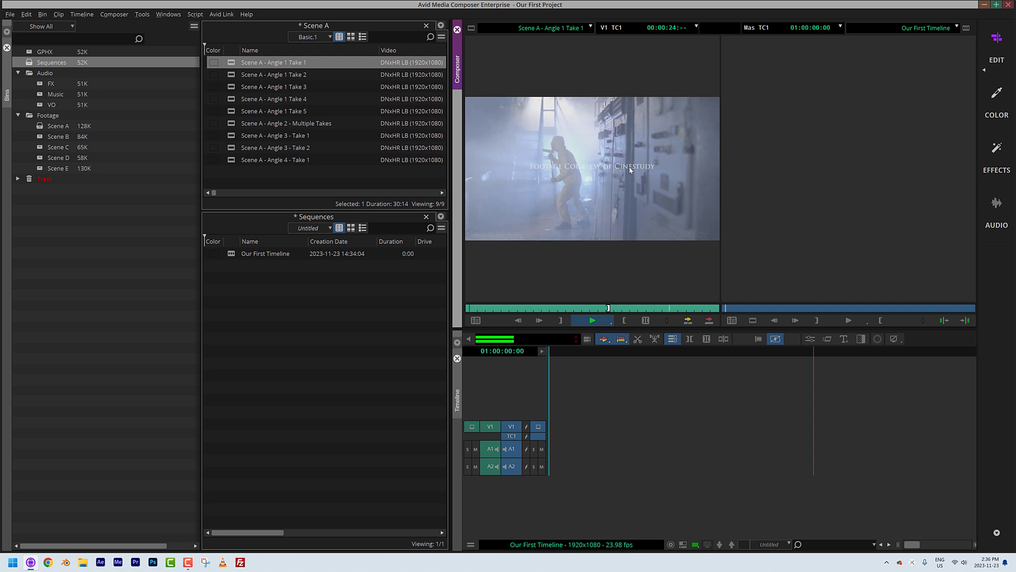
drag(691, 309, 654, 310)
key(o)
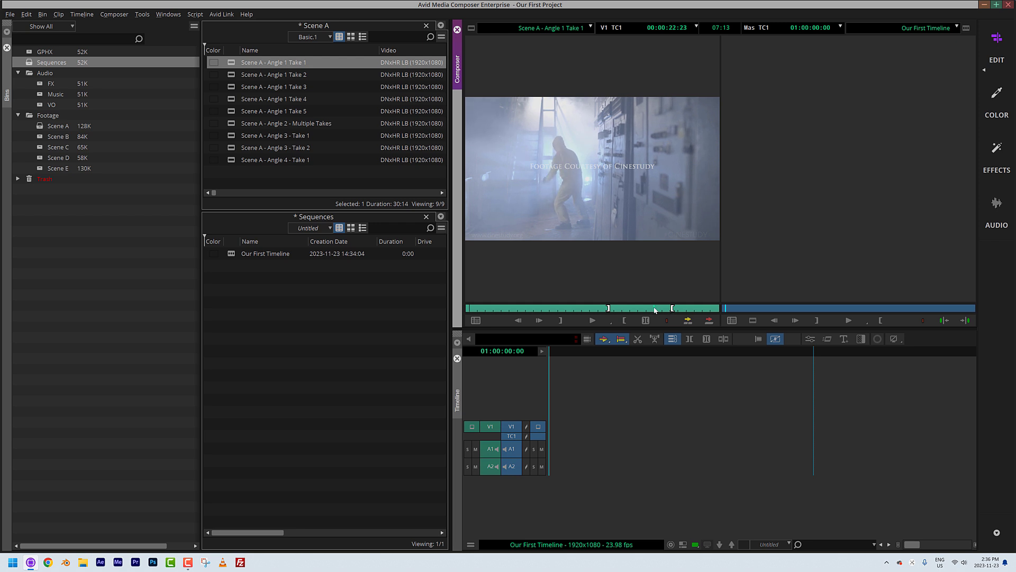
key(space)
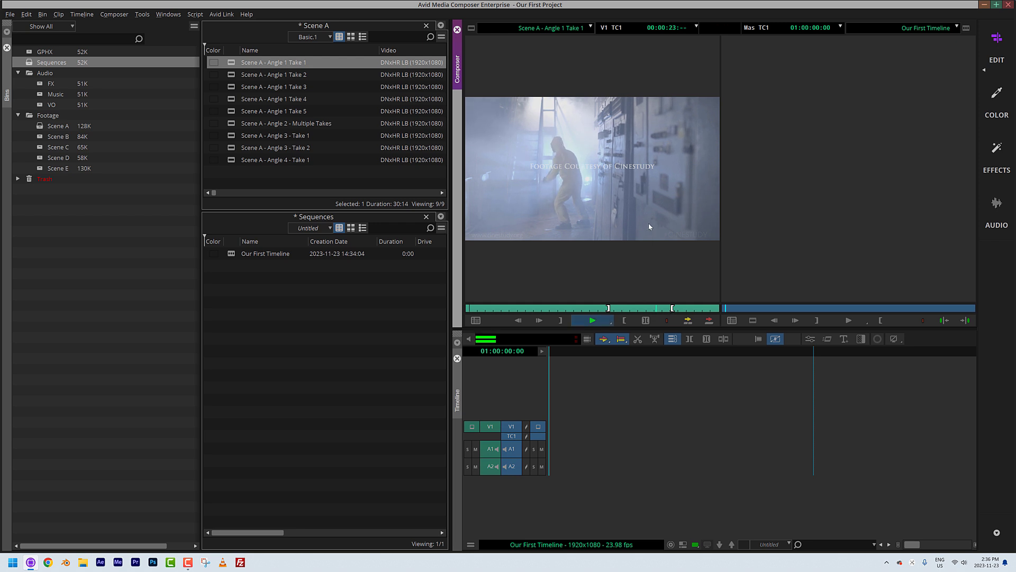
key(space)
key(o)
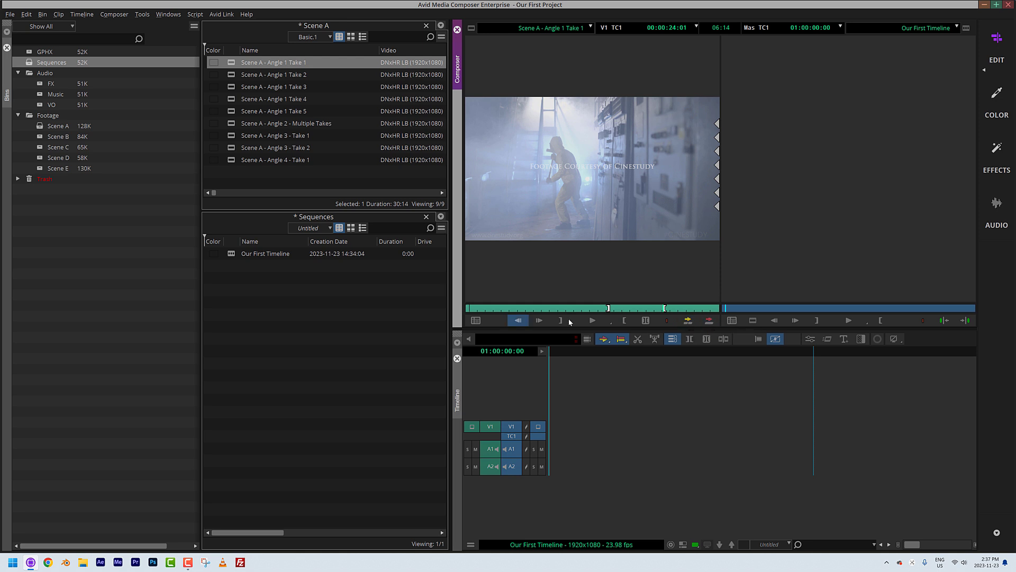
click(714, 321)
key(v)
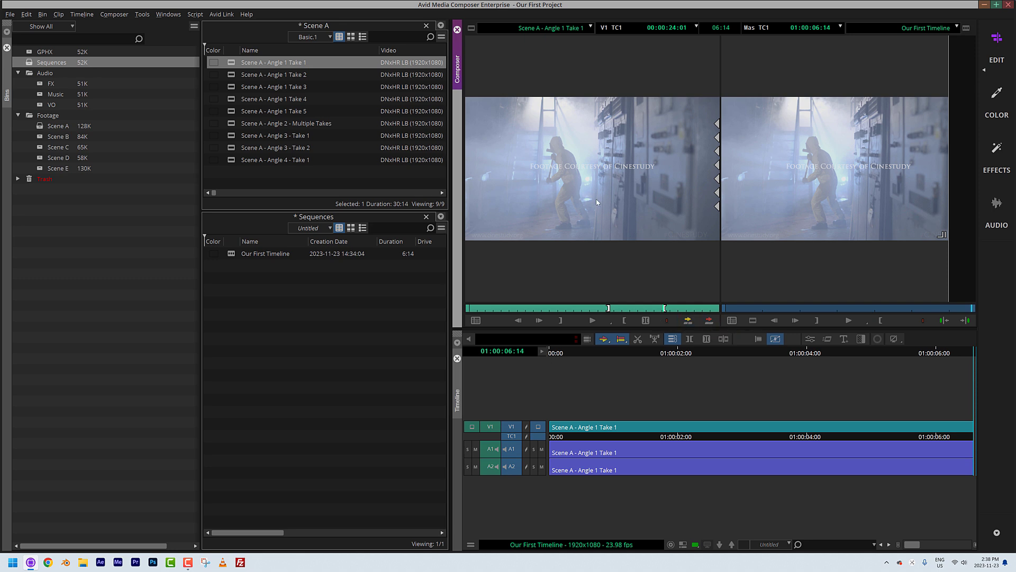
Load Scene A - Angle 1 Take 2 into the source monitor and mark it from 00:00:04:05 to 00:00:16:02
drag(231, 74, 581, 199)
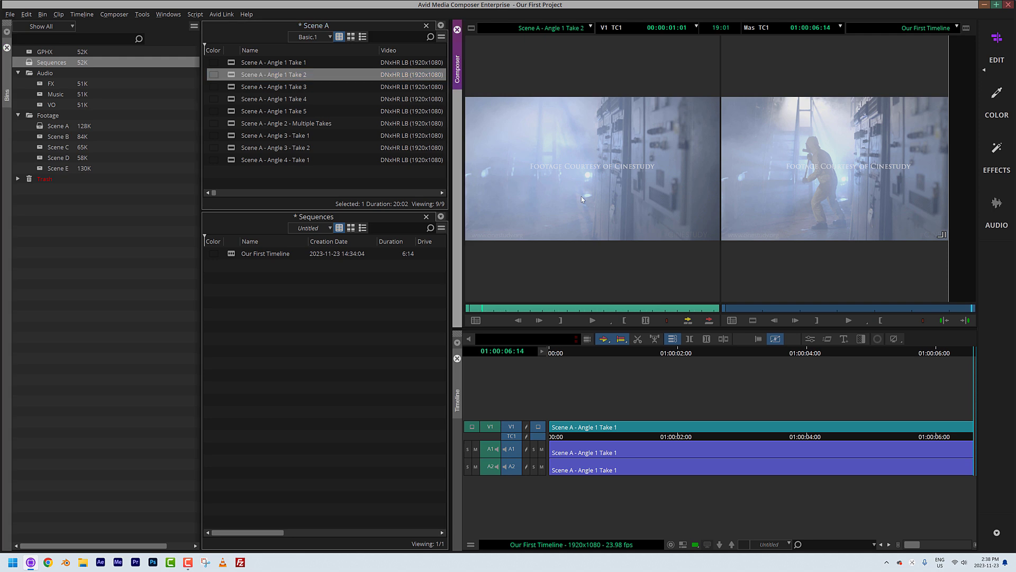
click(549, 307)
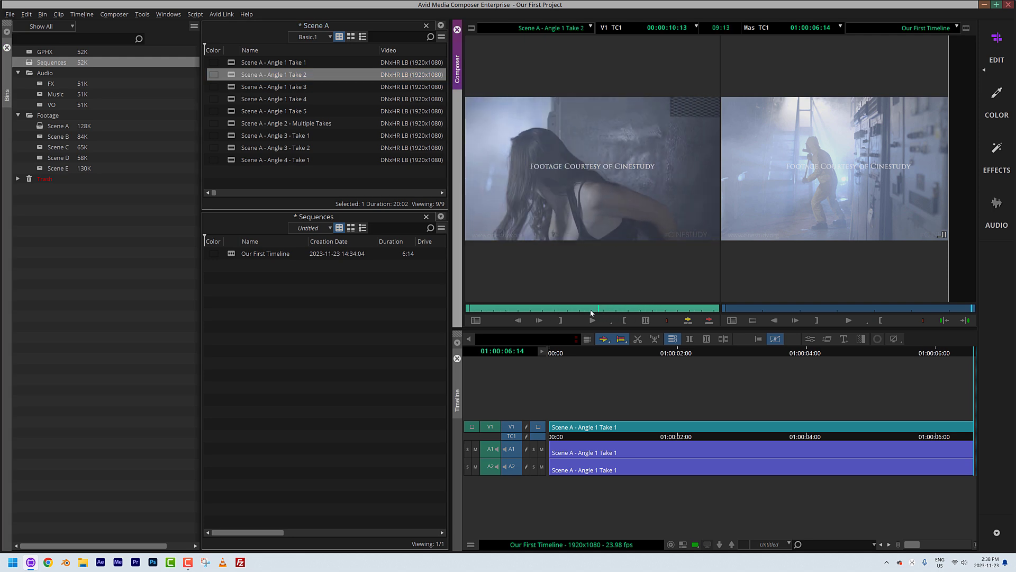
drag(554, 312, 521, 313)
key(i)
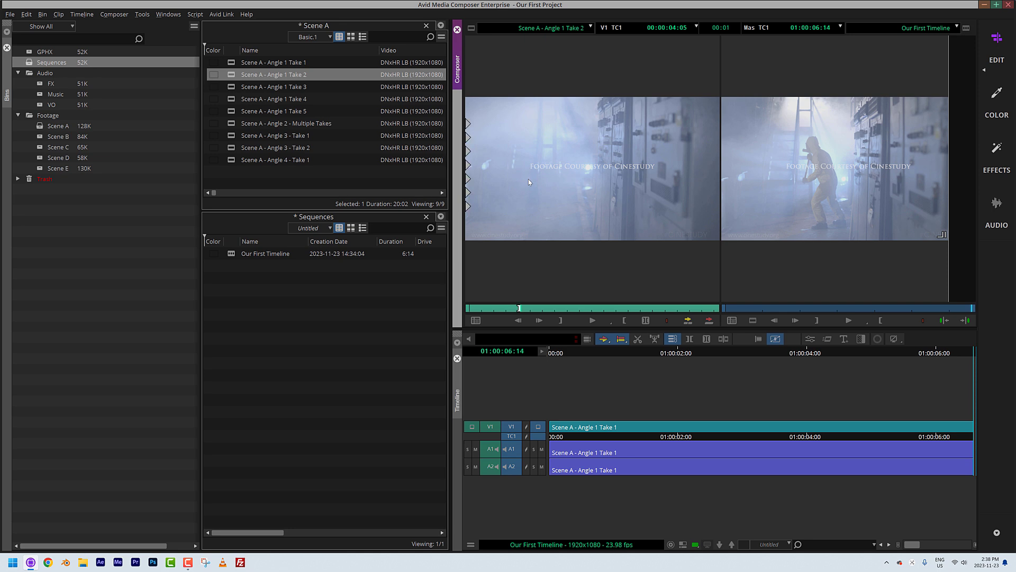
key(space)
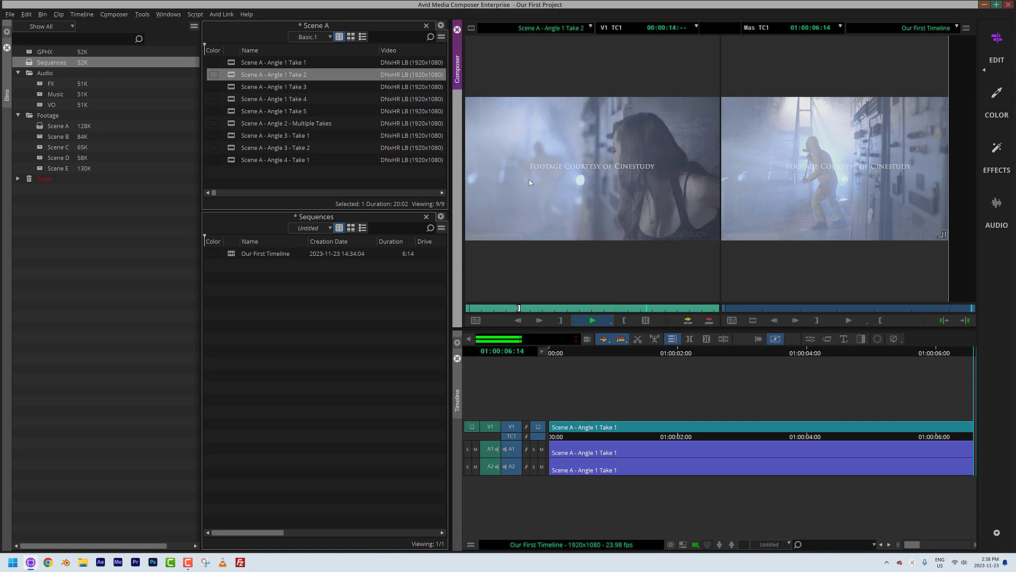
key(space)
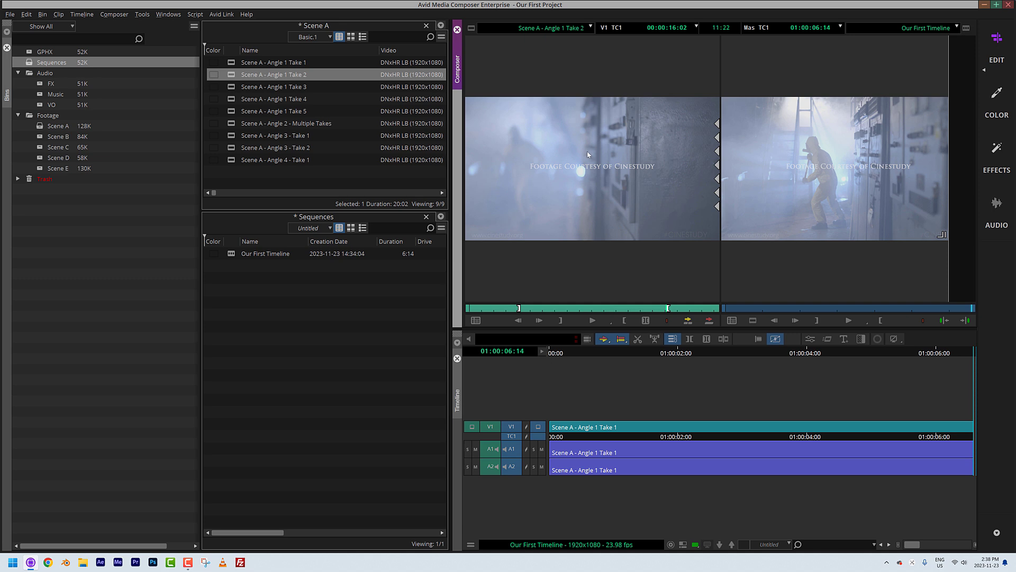
Return the playhead to the start of the sequence at 01:00:00:00 and turn off the timeline's segment and trim Smart Tools
click(614, 440)
click(596, 447)
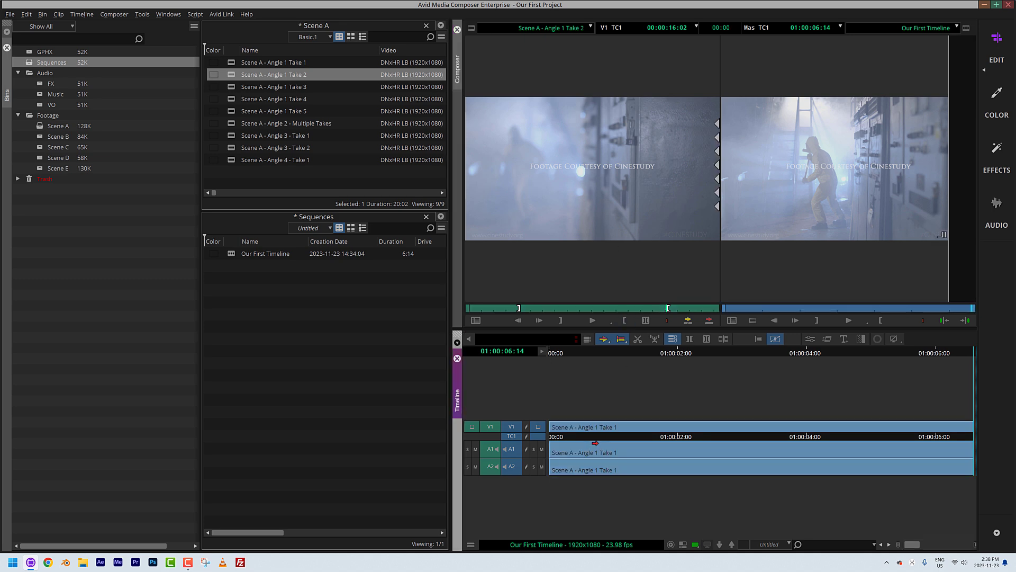
drag(633, 353, 524, 355)
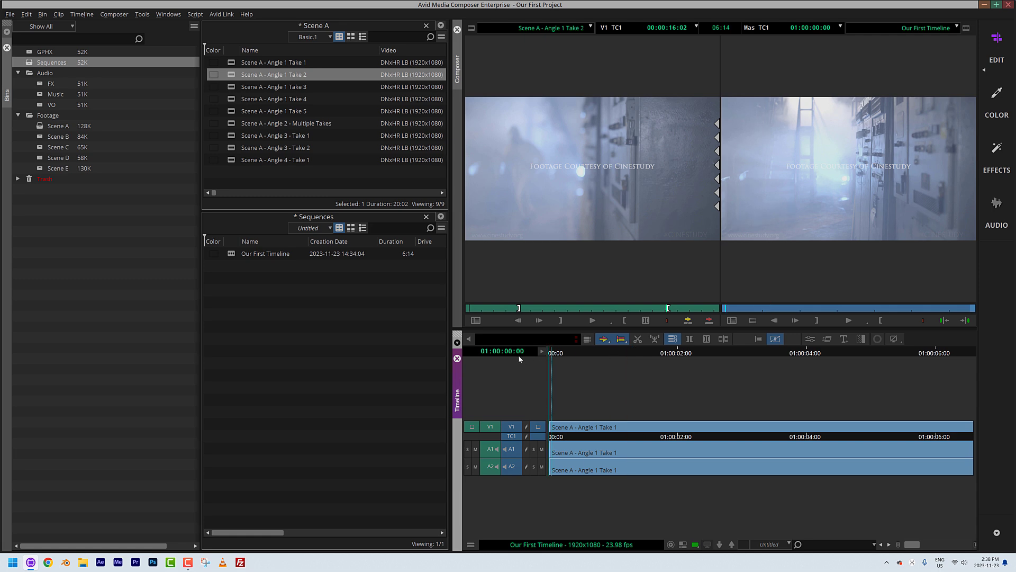
click(604, 339)
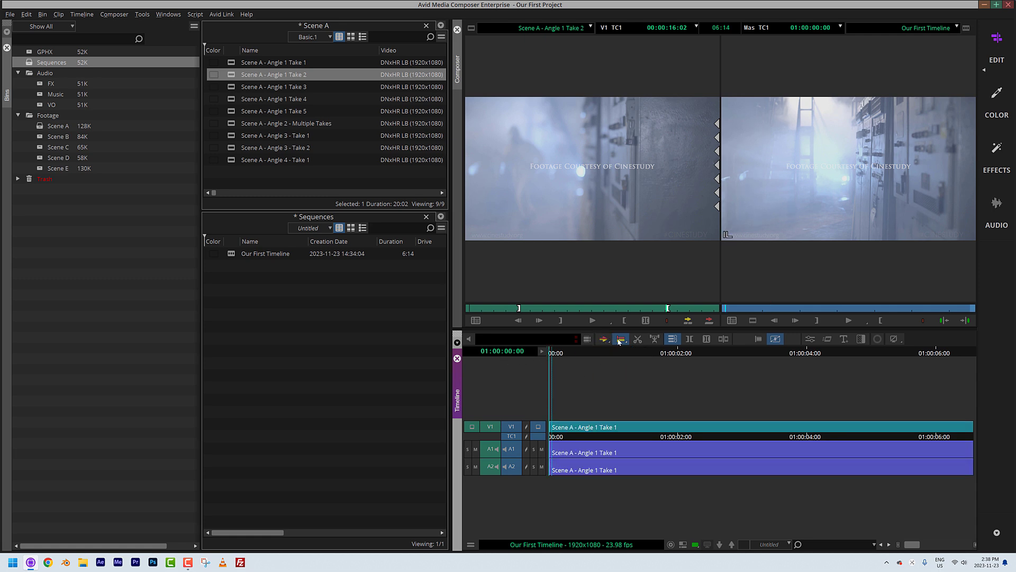
drag(625, 432, 545, 430)
Try an overwrite and a splice of the marked Take 2 section at the sequence start, undoing each edit
key(v)
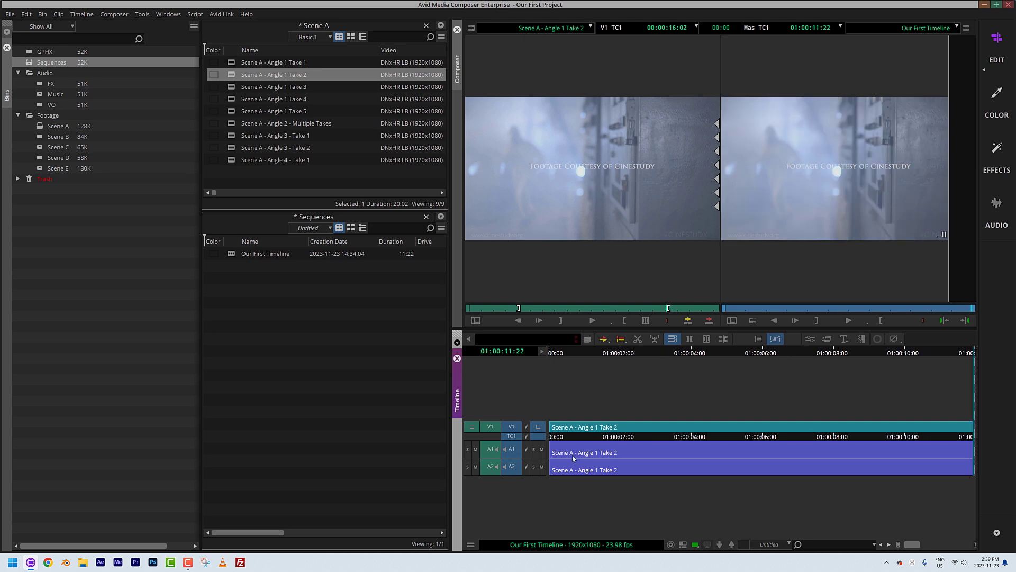
key(ctrl+z)
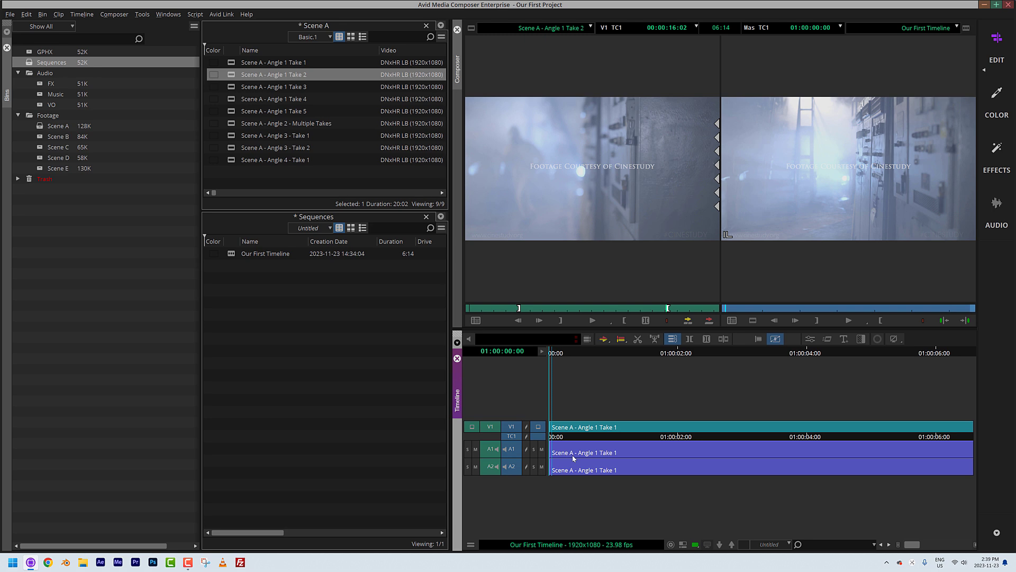
key(v)
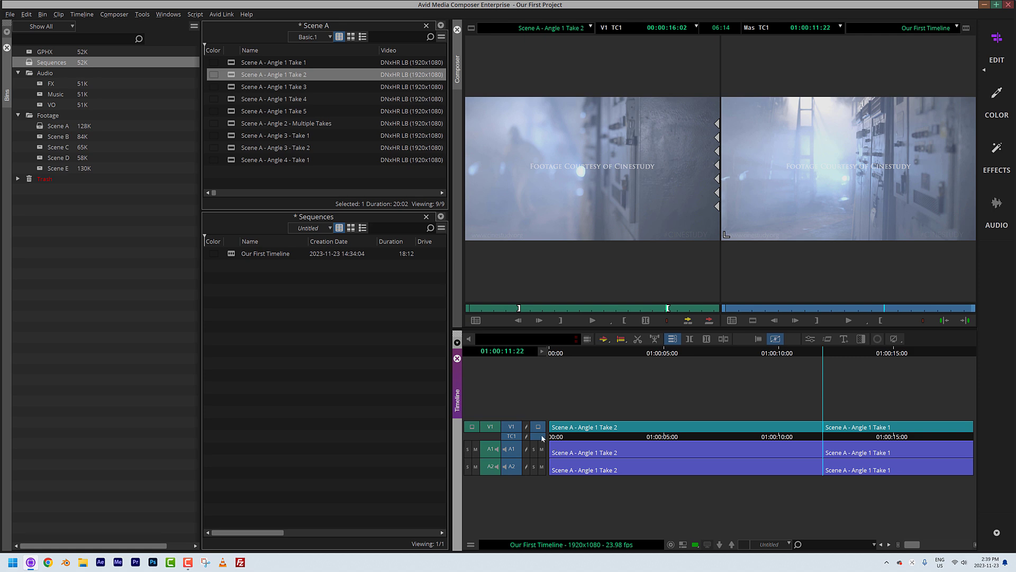
key(ctrl+z)
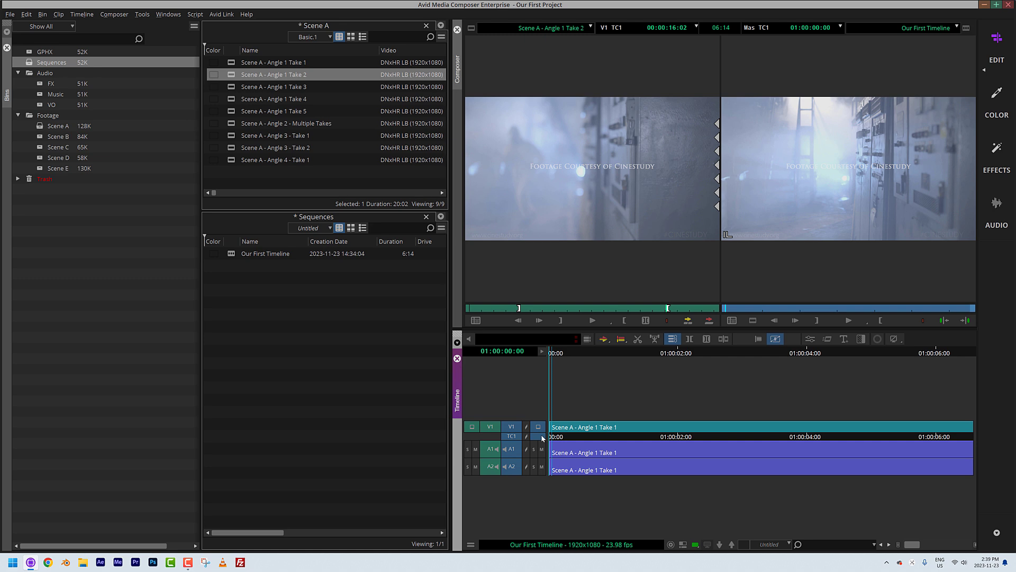
Overwrite the sequence from its start with the marked section of Scene A - Angle 1 Take 2
key(b)
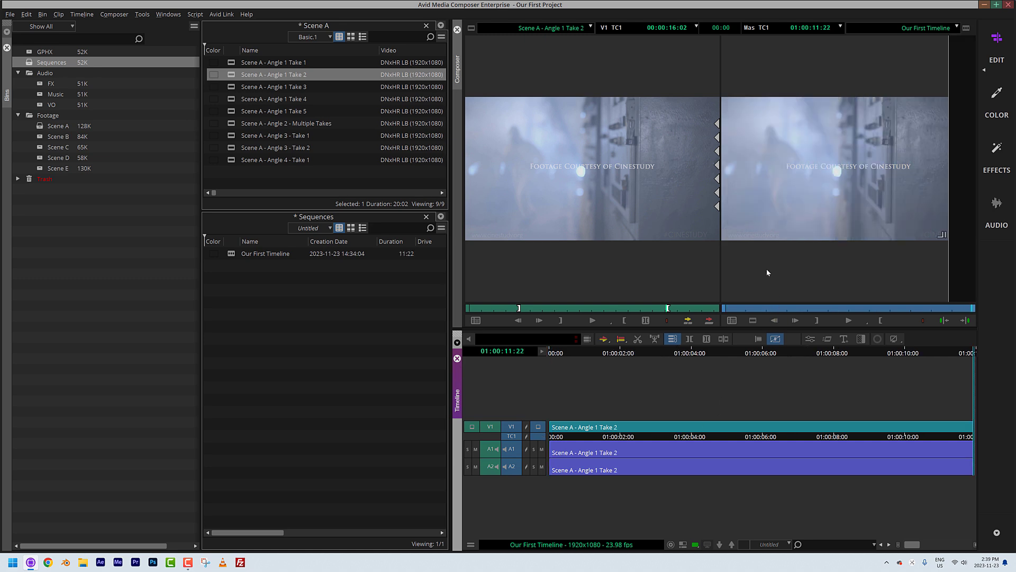
Open the Scene B bin and load Scene B - Take 1 into the source monitor
double_click(41, 138)
click(230, 64)
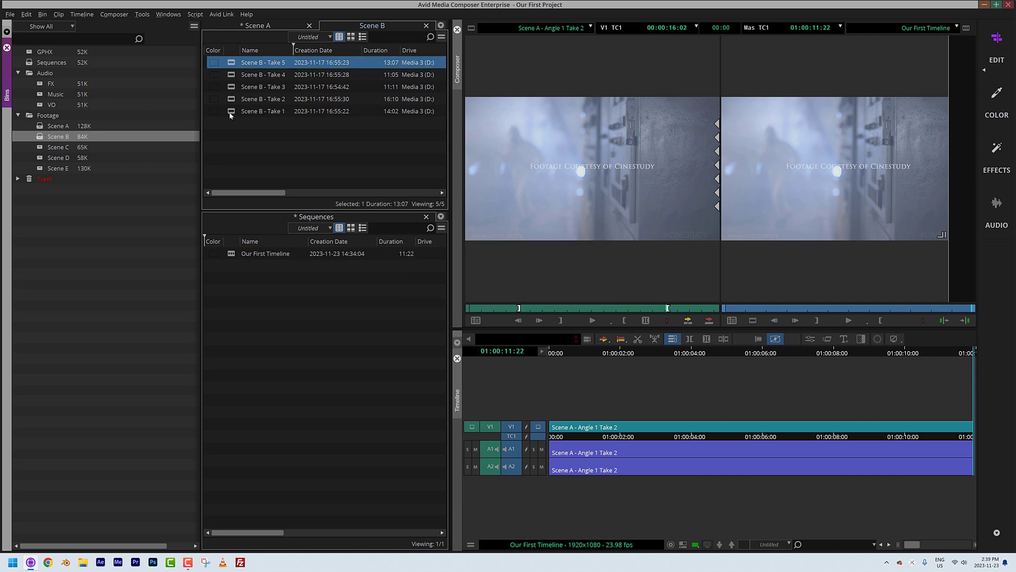
double_click(230, 112)
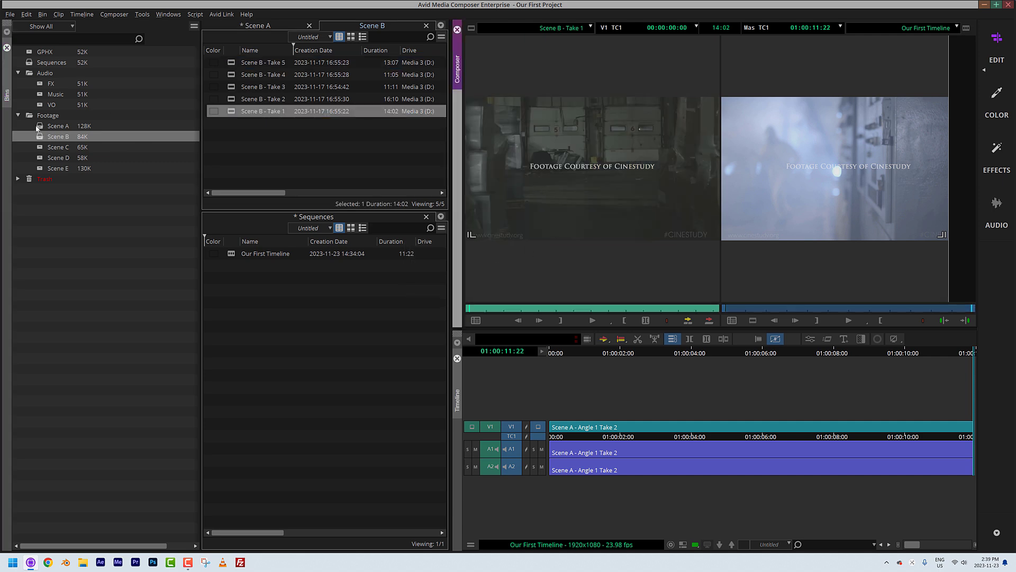
Return to the Scene A bin, load Scene A - Angle 2 - Multiple Takes and scrub to about 00:01:37:12
double_click(38, 128)
click(244, 87)
double_click(235, 124)
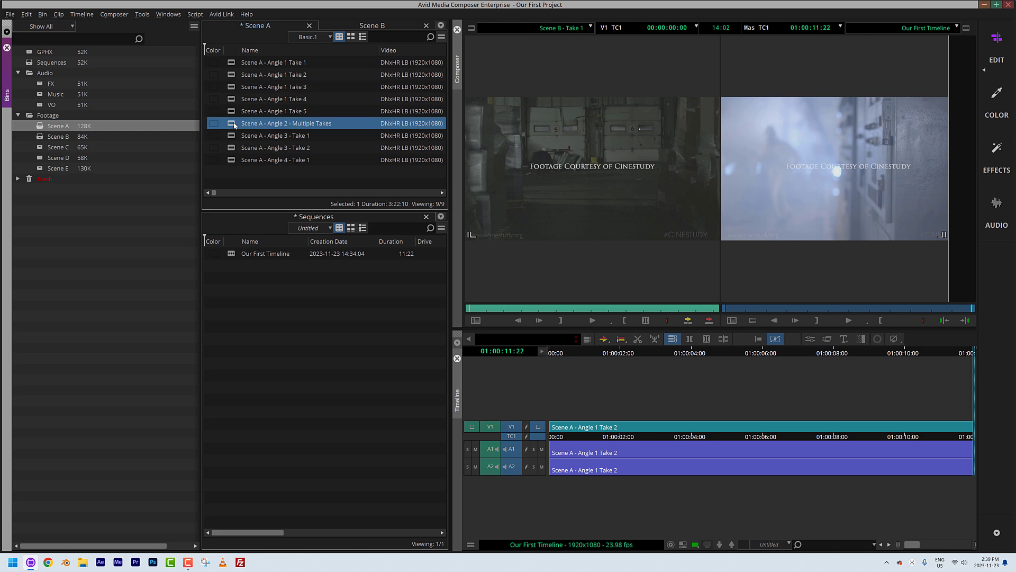
drag(495, 308, 588, 279)
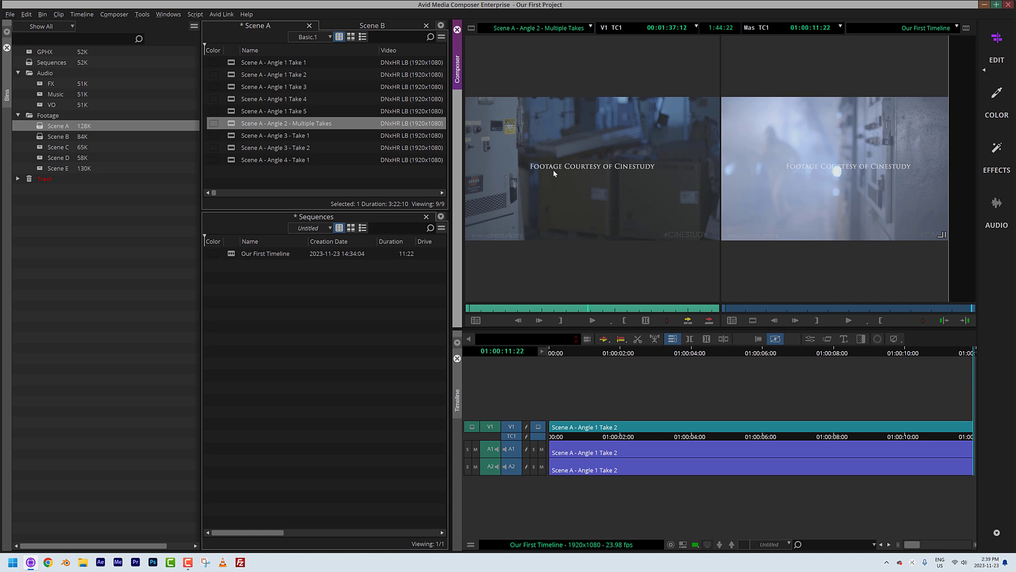
Play the Angle 2 clip and mark a section from 00:01:38:00 to 00:01:41:10
key(space)
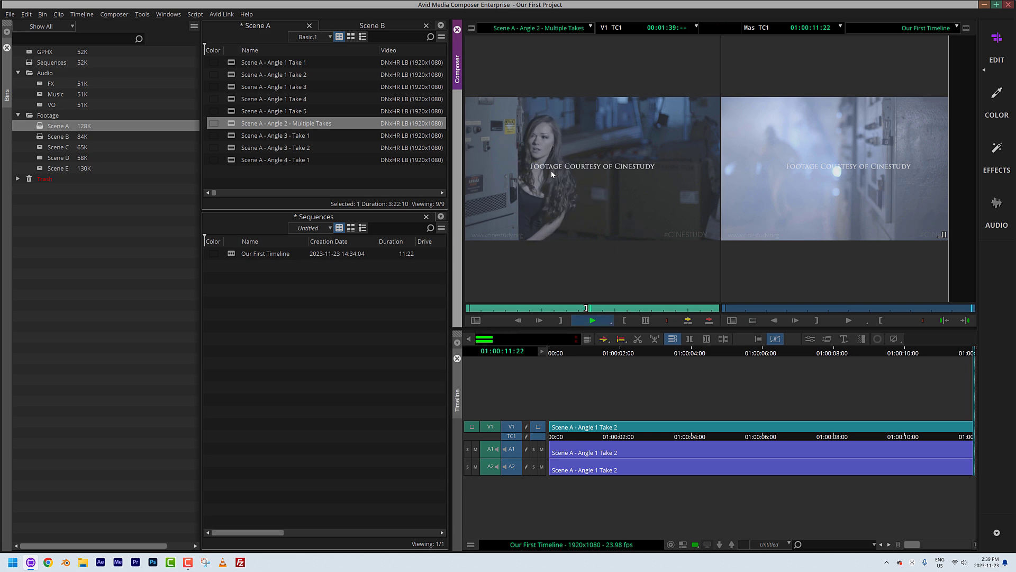
key(space)
key(o)
key(q)
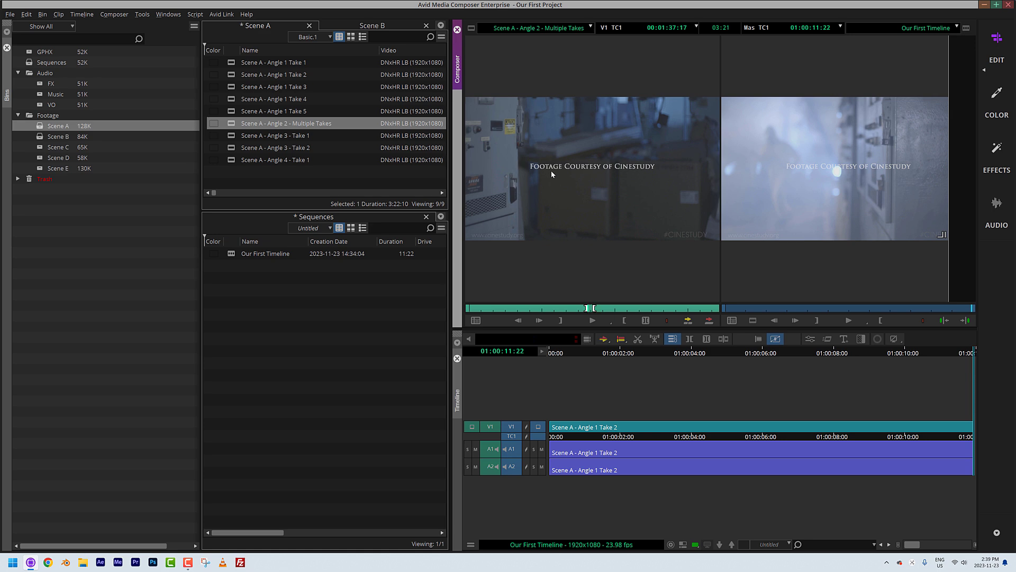
key(Right)
key(Right)
key(i)
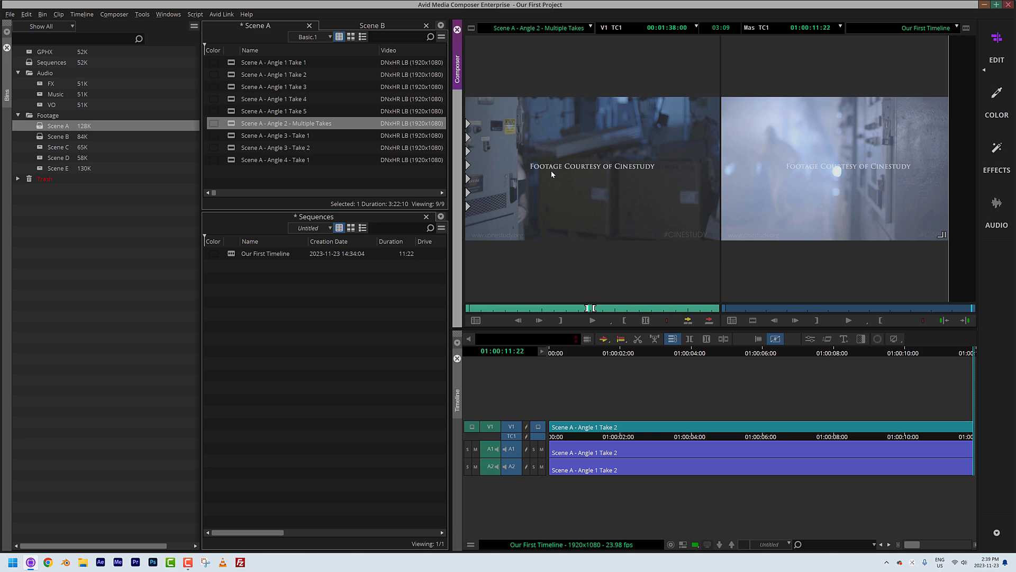
key(space)
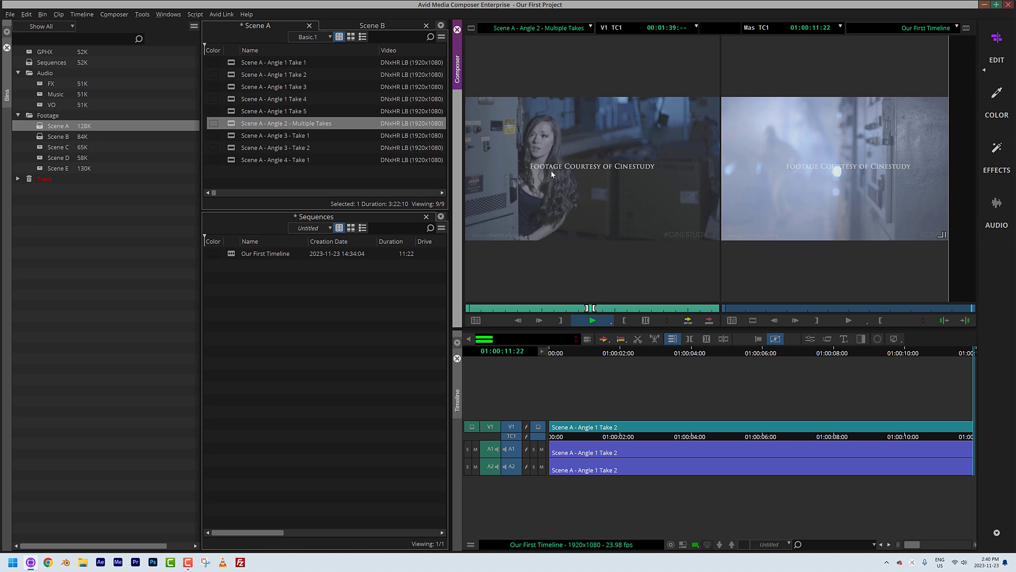
key(o)
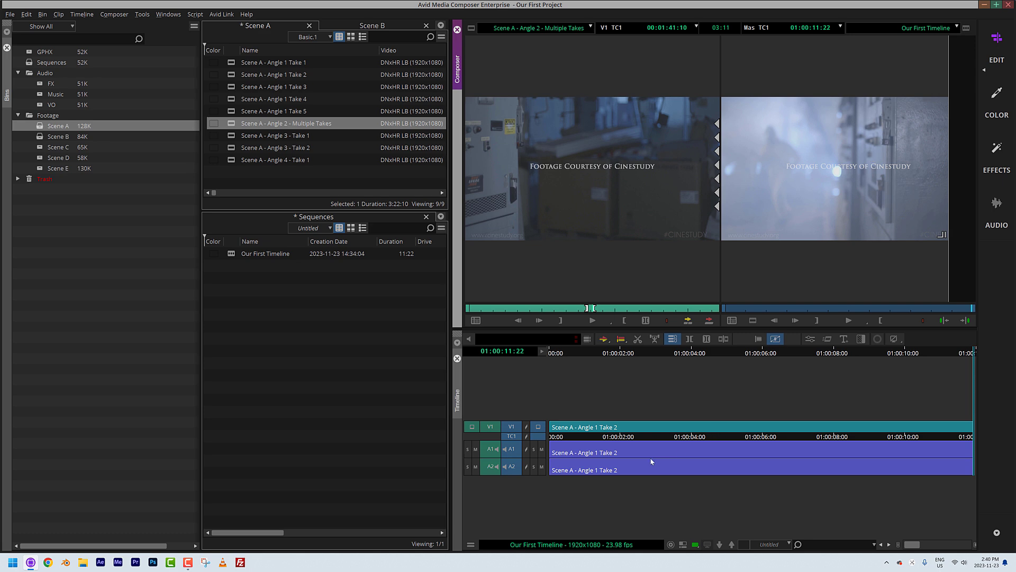
Mark the sequence section from 01:00:05:15 to 01:00:07:20 on the timeline, playing through it to find the Out point
drag(630, 440, 752, 424)
key(Left)
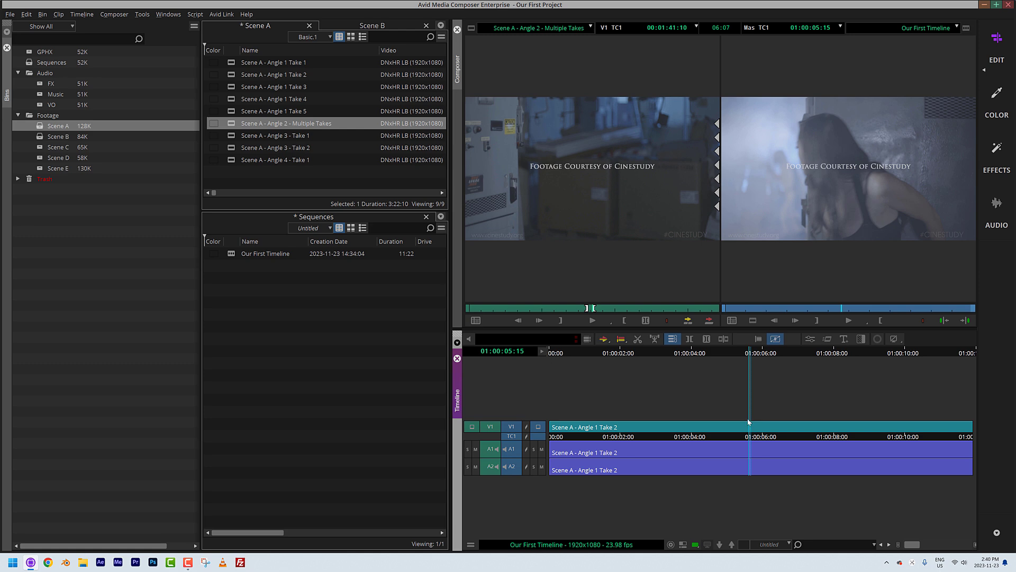
key(i)
key(space)
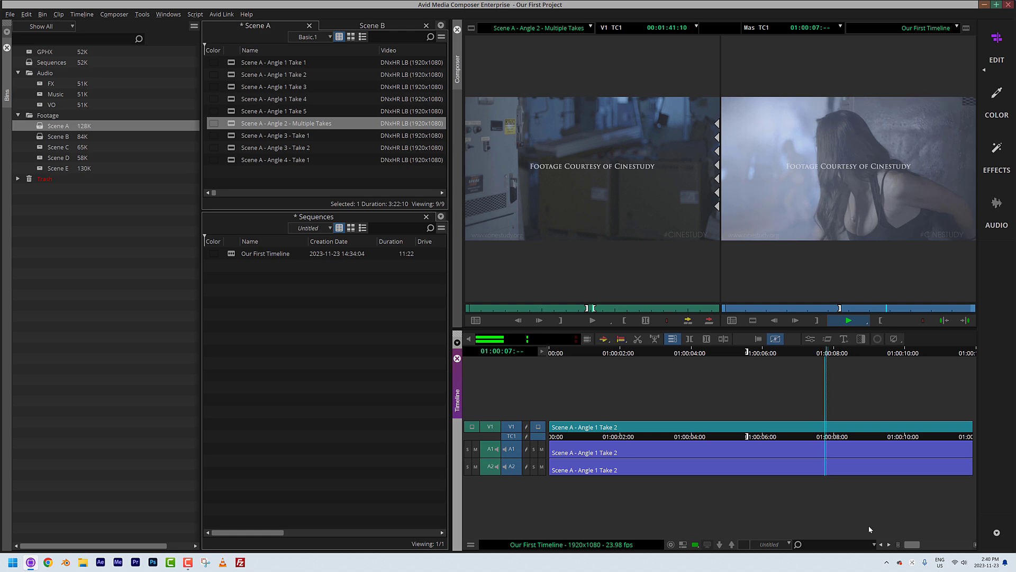
key(space)
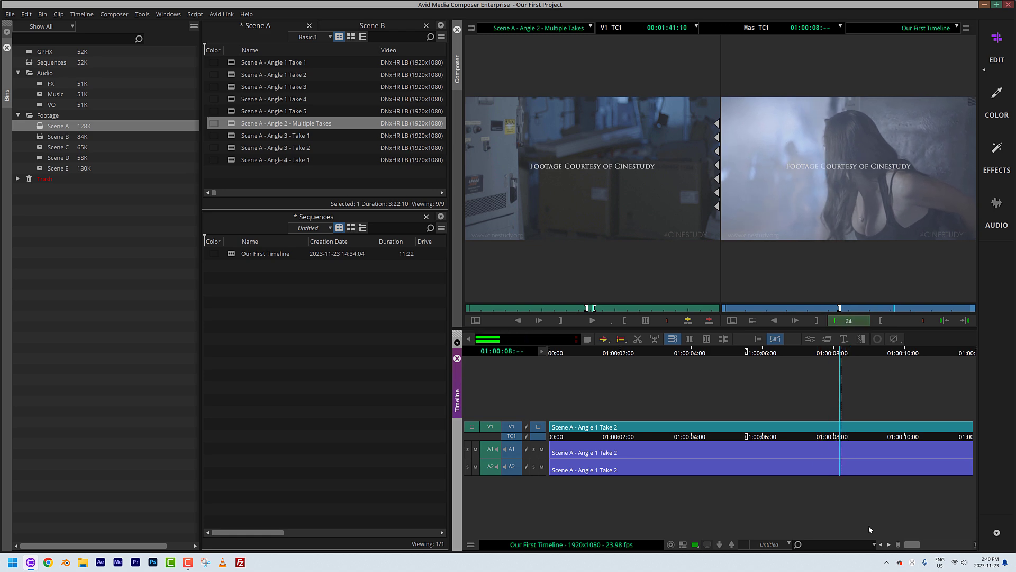
key(space)
key(o)
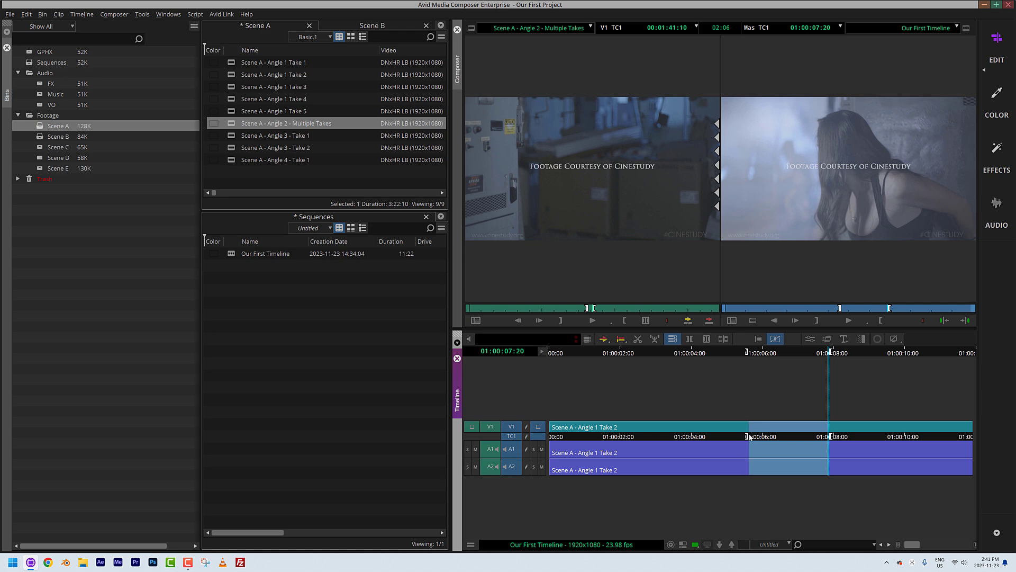
Extract the marked section from the sequence, closing the gap, and play across the cut from 01:00:04:20
key(x)
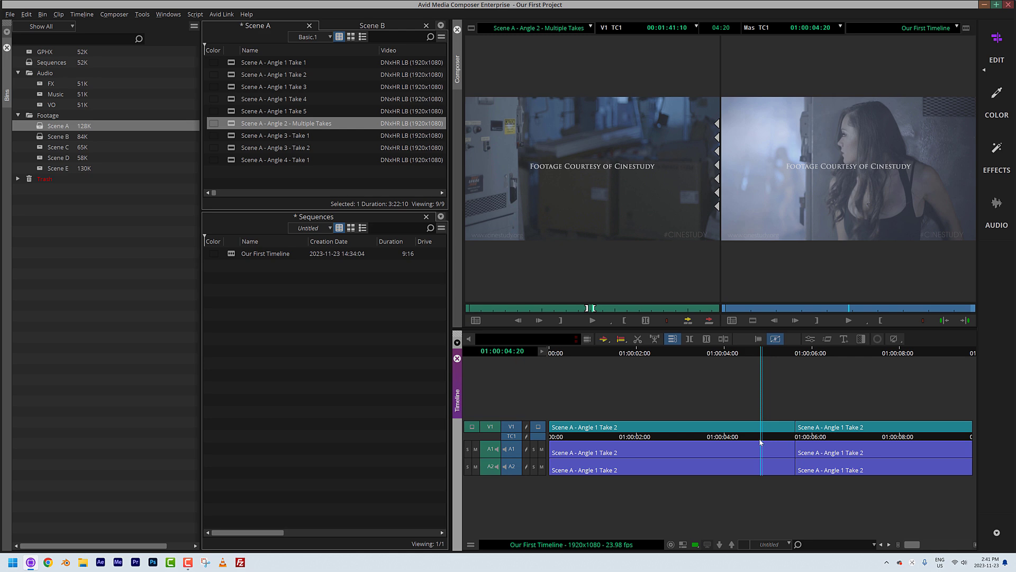
key(space)
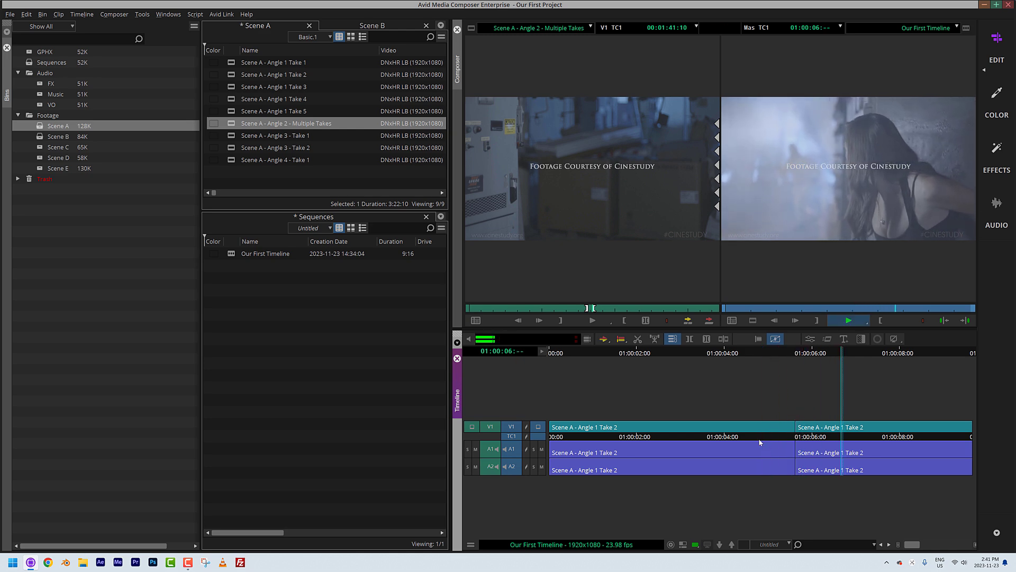
Stop playback and mark a 15-frame section of the sequence starting at 01:00:07:14, playing from about 01:00:06:00 to find the In point
key(space)
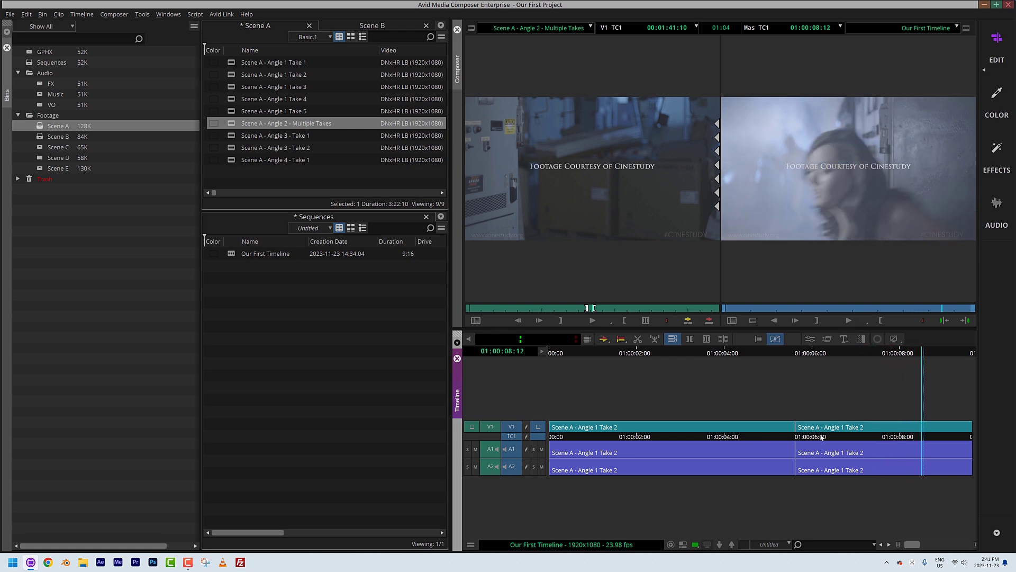
drag(913, 438, 821, 439)
key(o)
click(901, 438)
key(space)
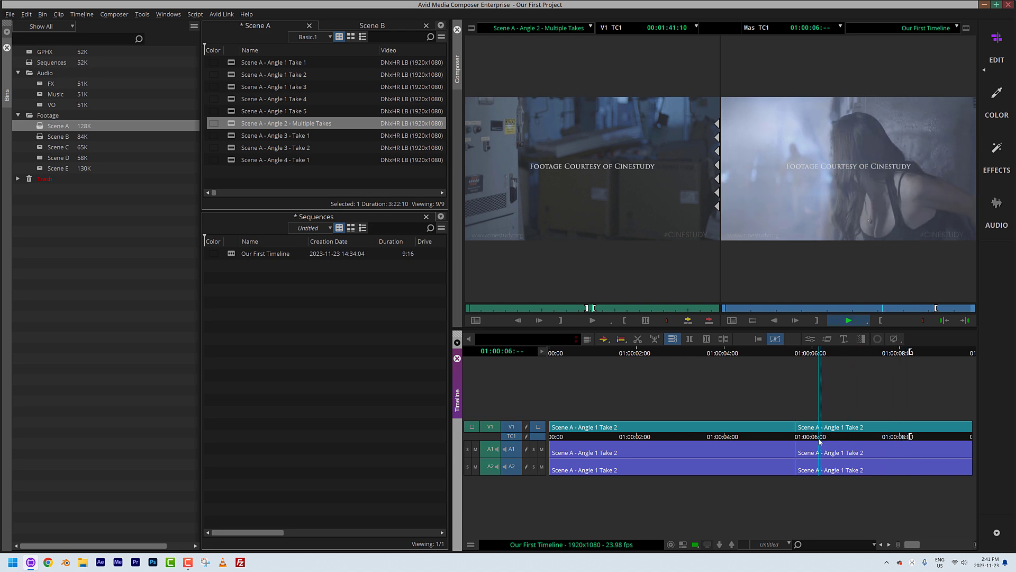
key(space)
key(i)
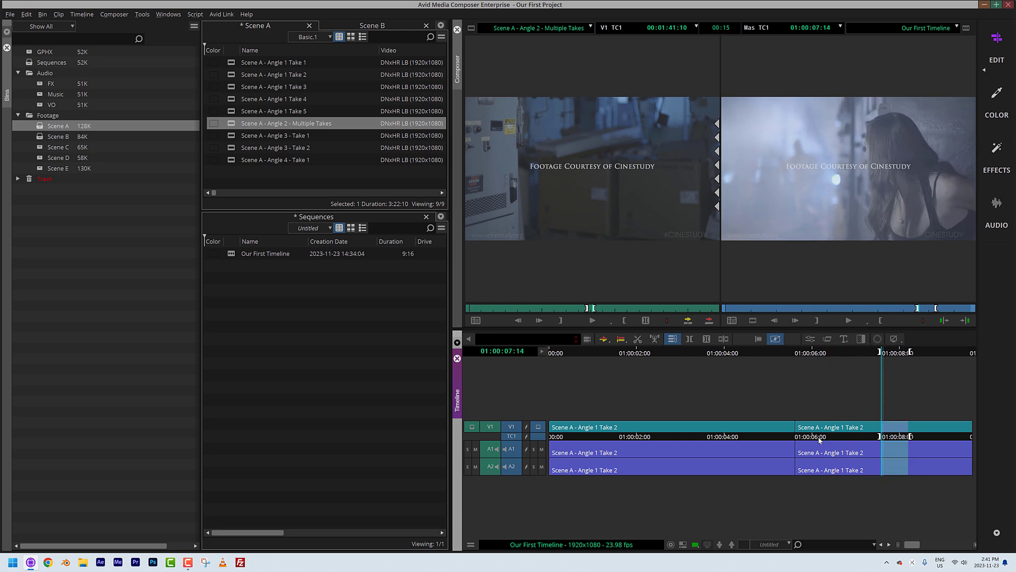
Extract the marked 15-frame section, closing the gap, and play the sequence across the new cut
key(x)
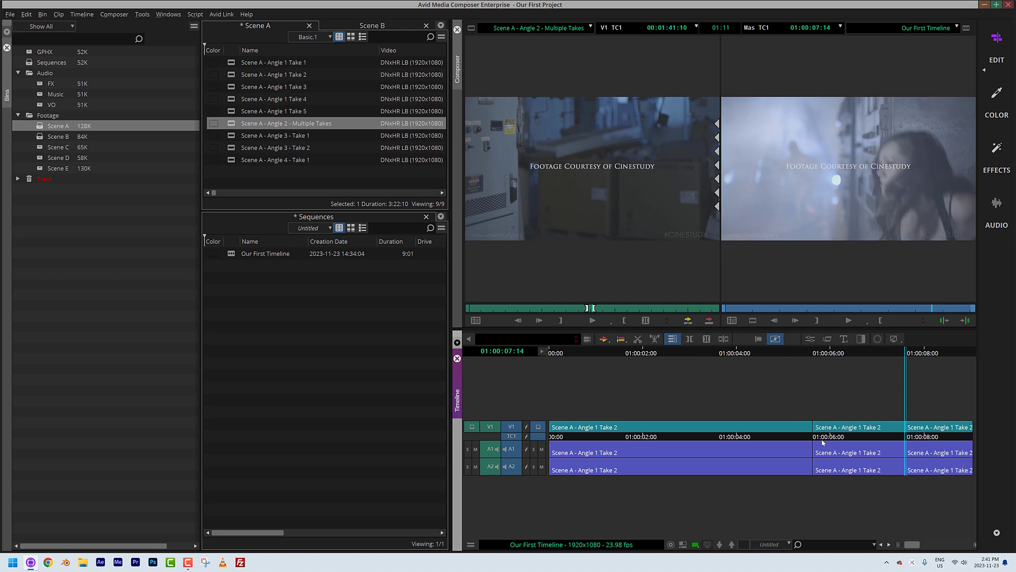
click(781, 446)
key(space)
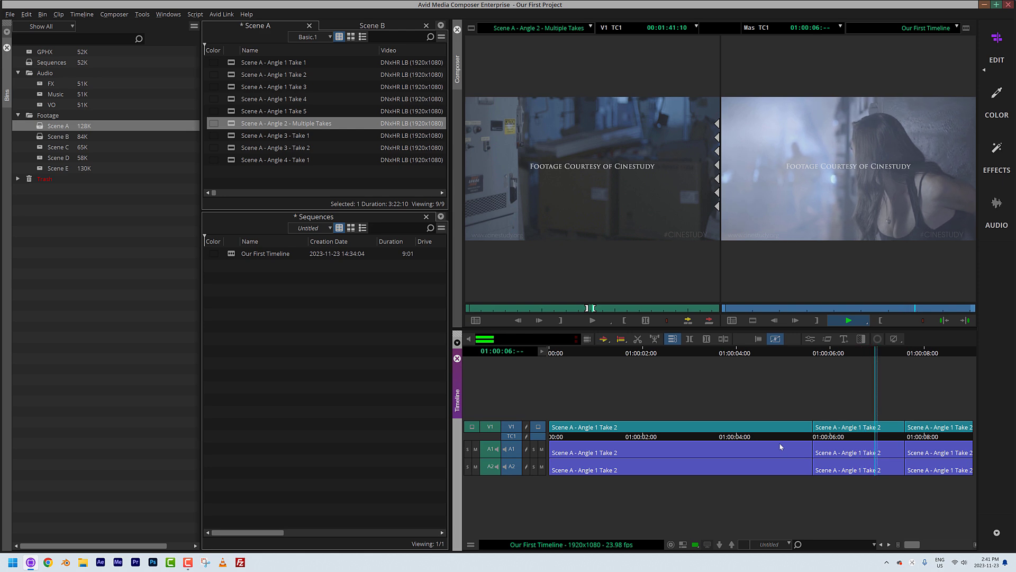
Stop the sequence, return the Angle 2 source clip to its In point at 00:01:38:00 and play through the marked section
click(595, 217)
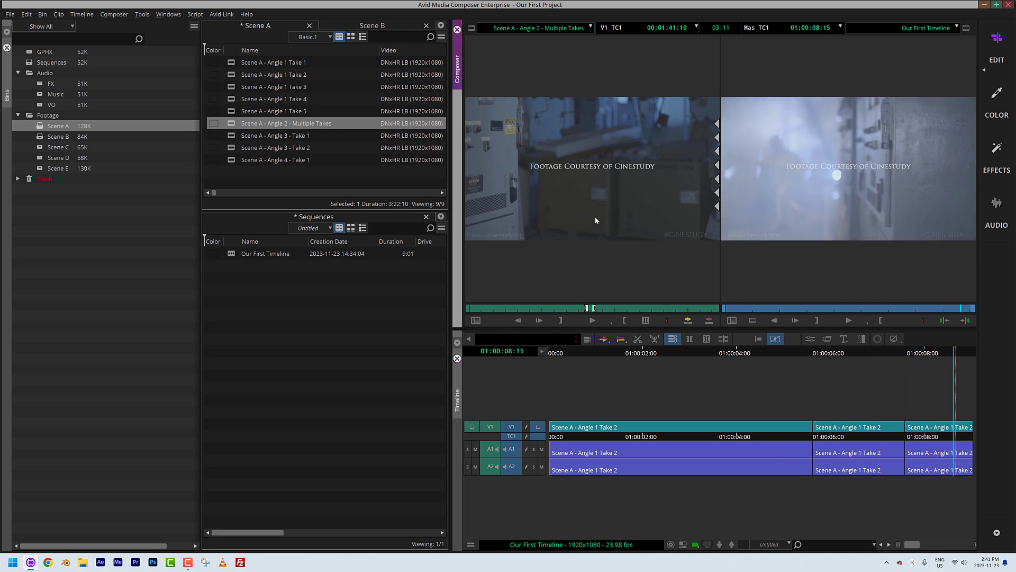
key(j)
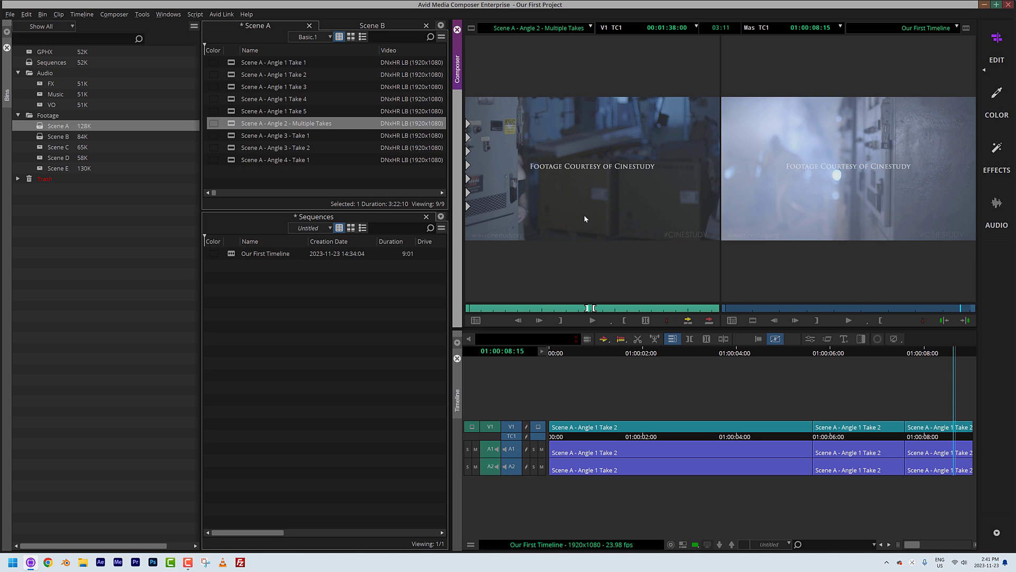
key(l)
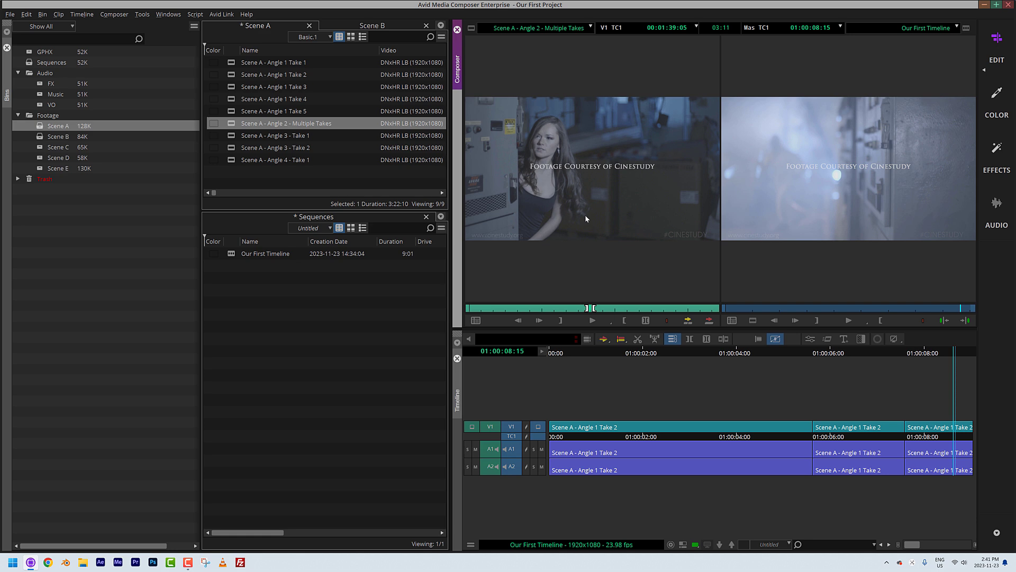
key(l)
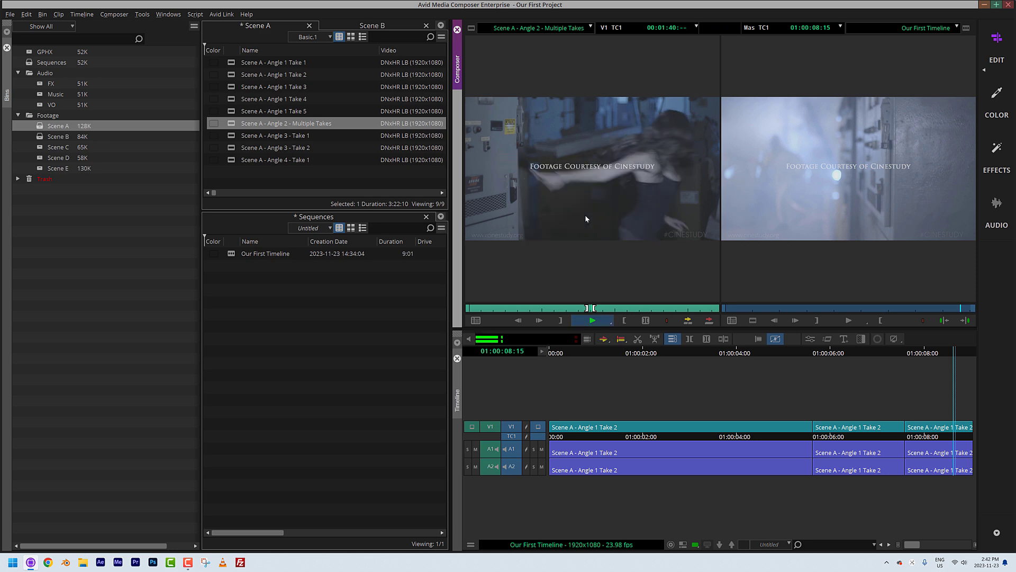
key(k)
Shuttle the Angle 2 source clip forward from 00:00:30:11 at increasing speeds, stop at 00:01:04:09, and return to the In point
click(507, 309)
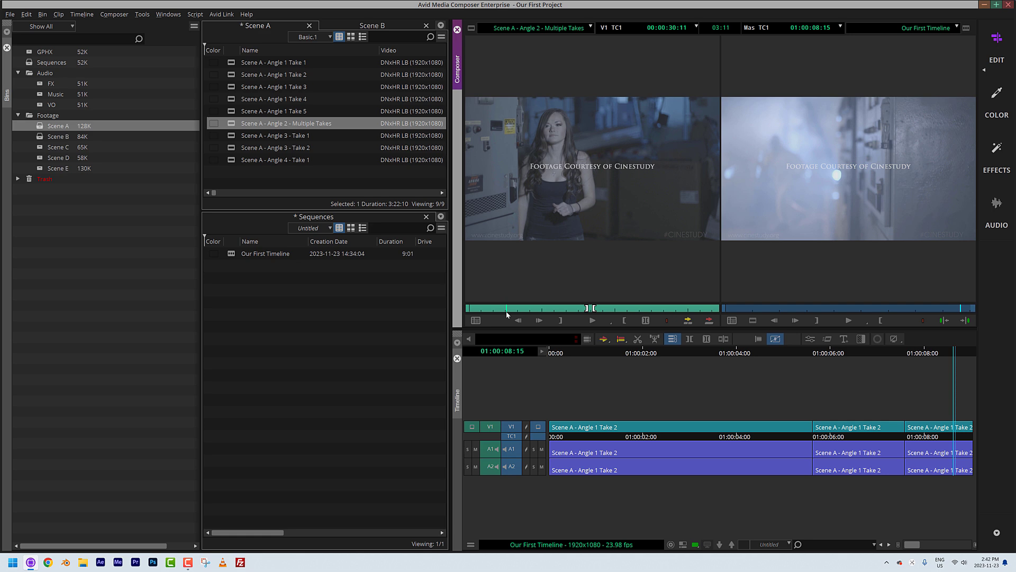
key(l)
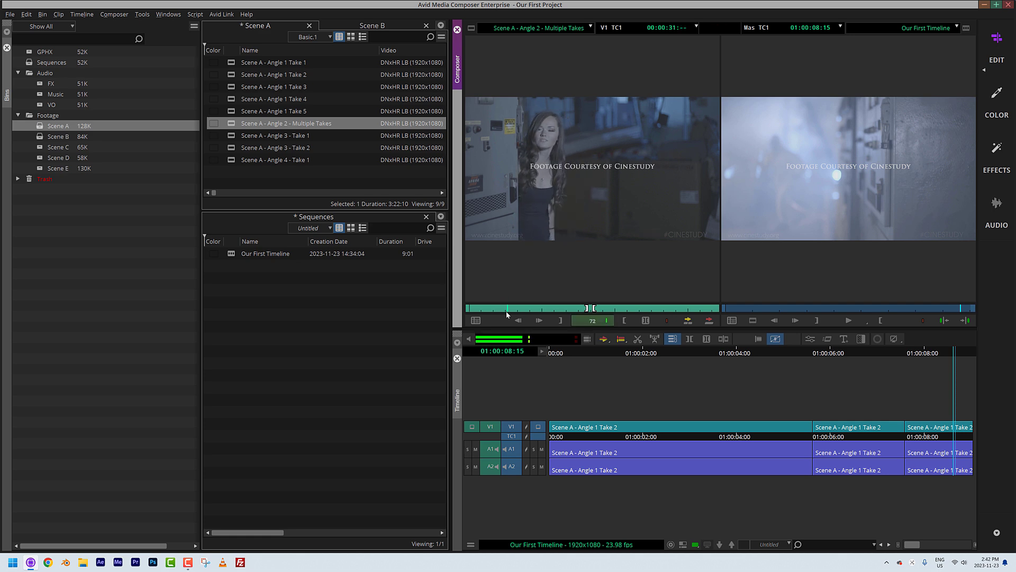
key(l)
key(l)
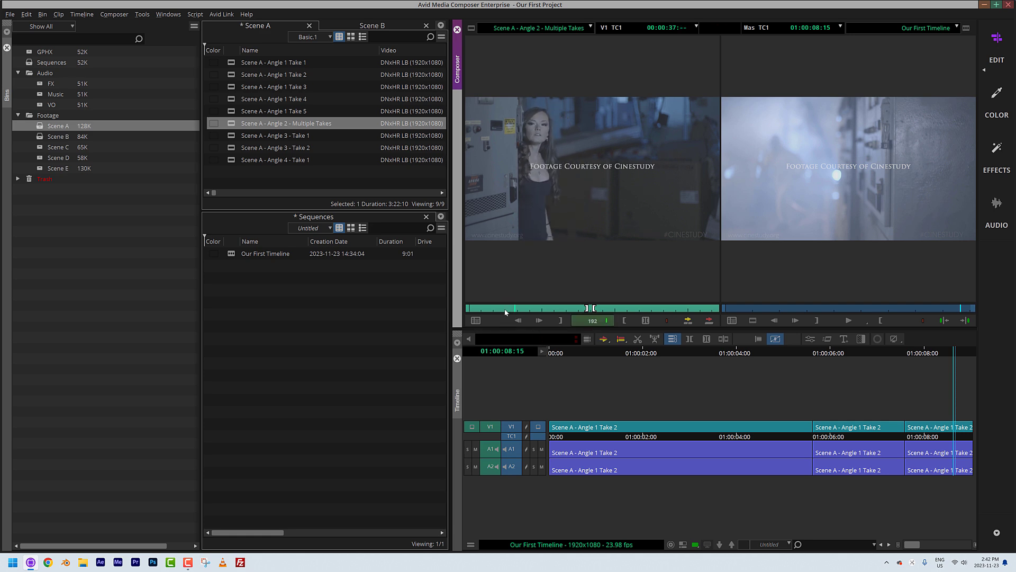
click(591, 322)
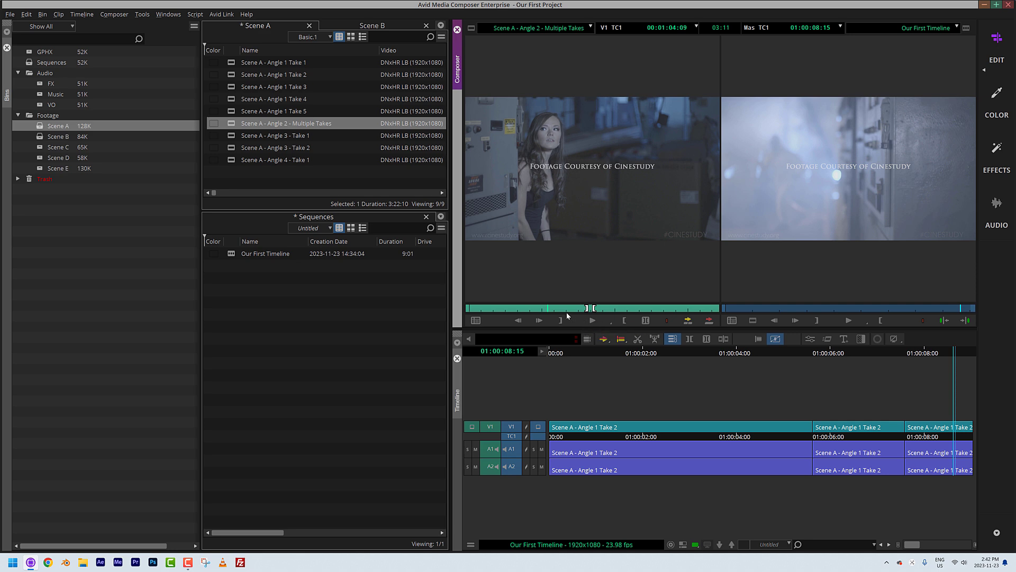
key(q)
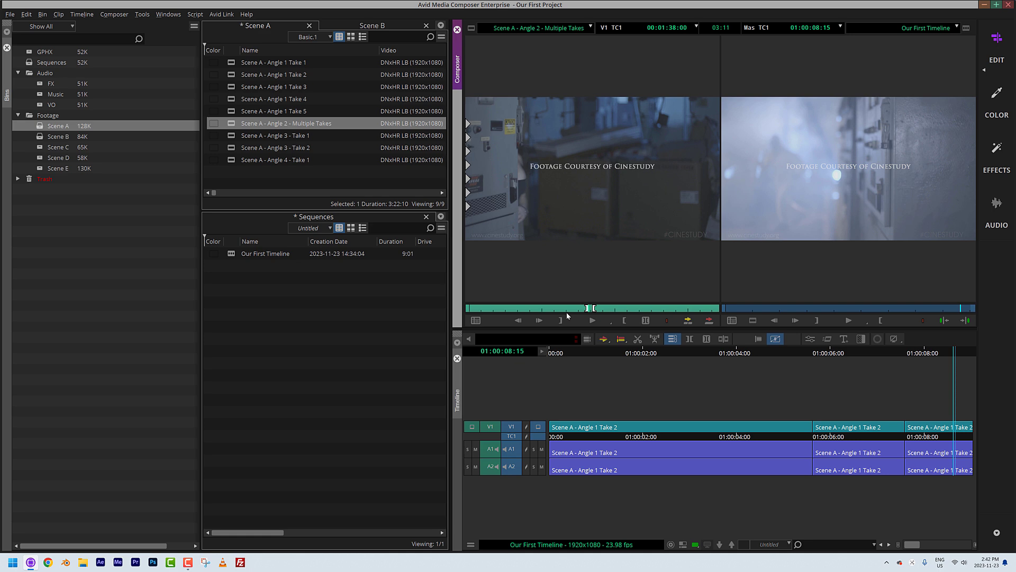
Save the work, play the Angle 2 source clip and mark a new In point at 00:01:39:02
key(ctrl+s)
key(space)
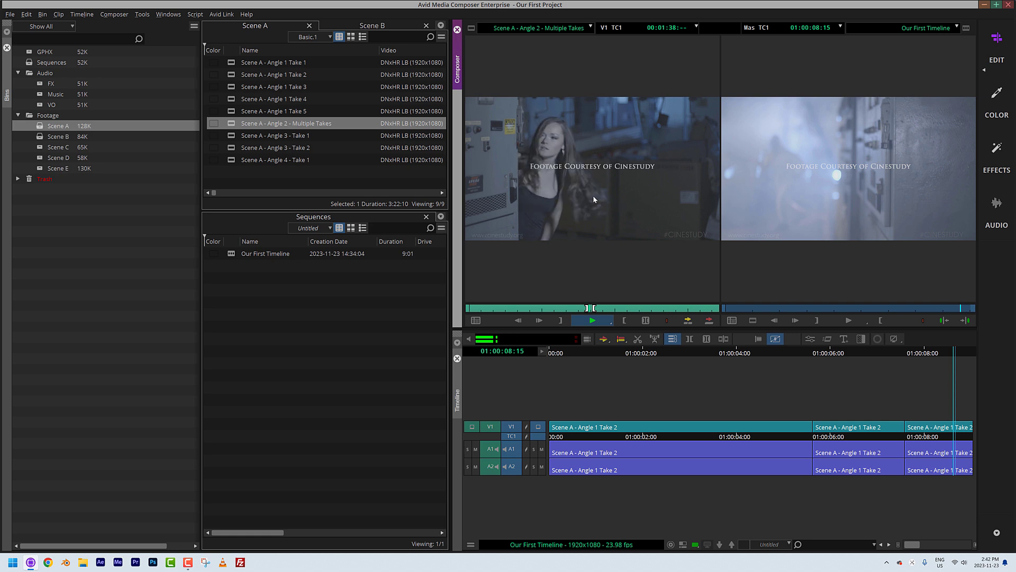
key(space)
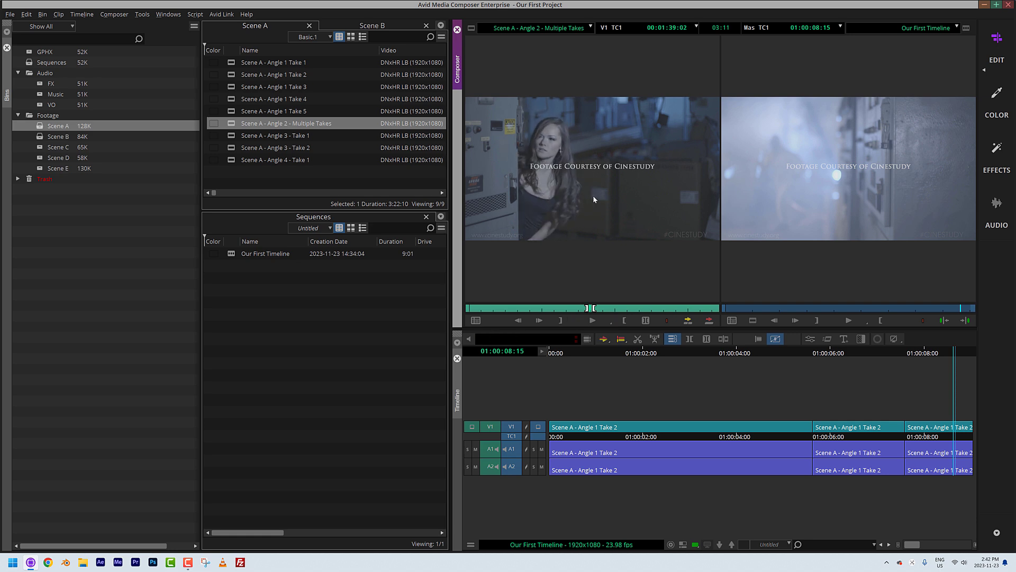
key(i)
Snap the sequence position to the first cut on the timeline and mark an In point at 01:00:05:15
drag(845, 432, 760, 469)
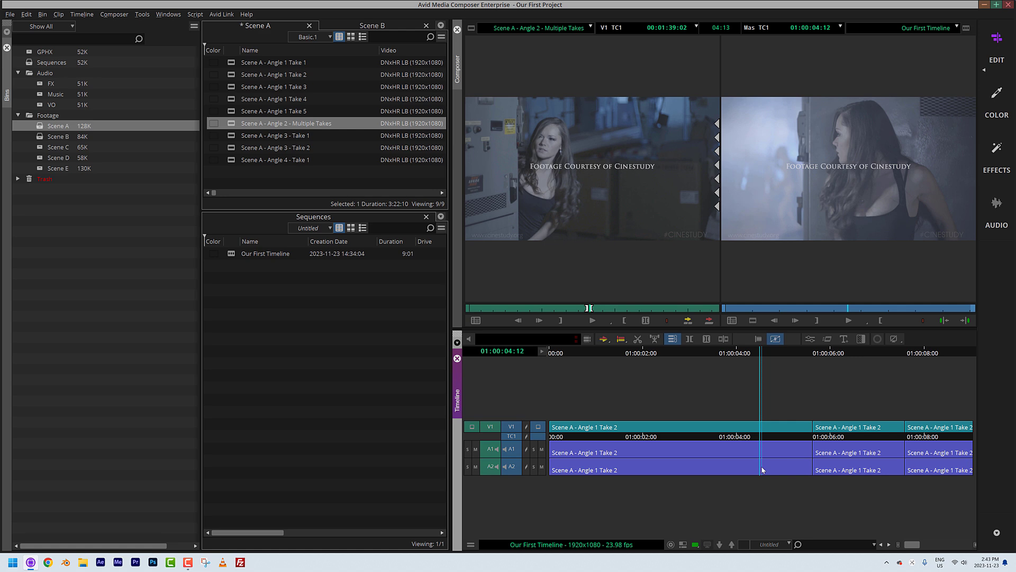
drag(761, 469, 831, 468)
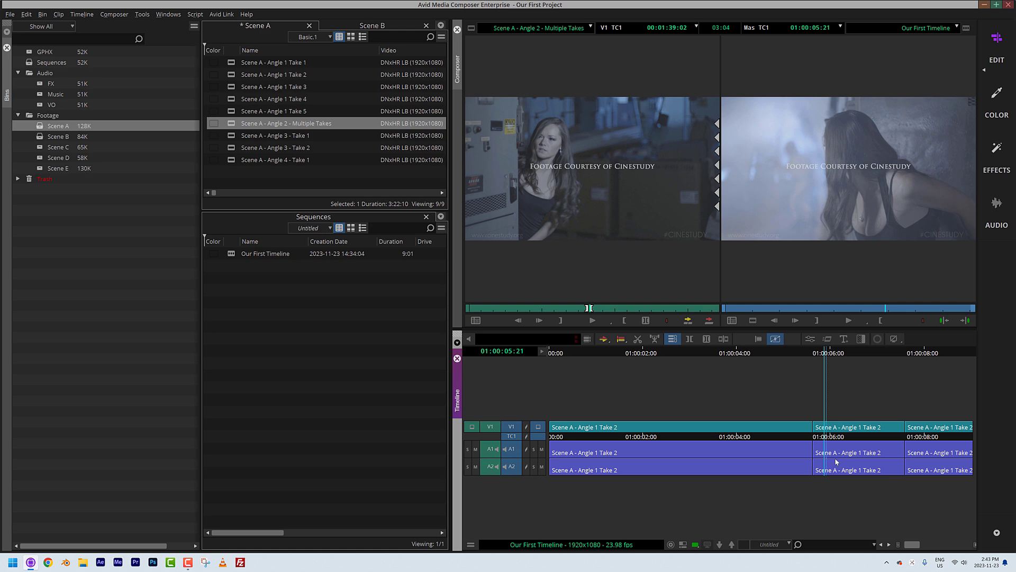
ctrl+click(811, 450)
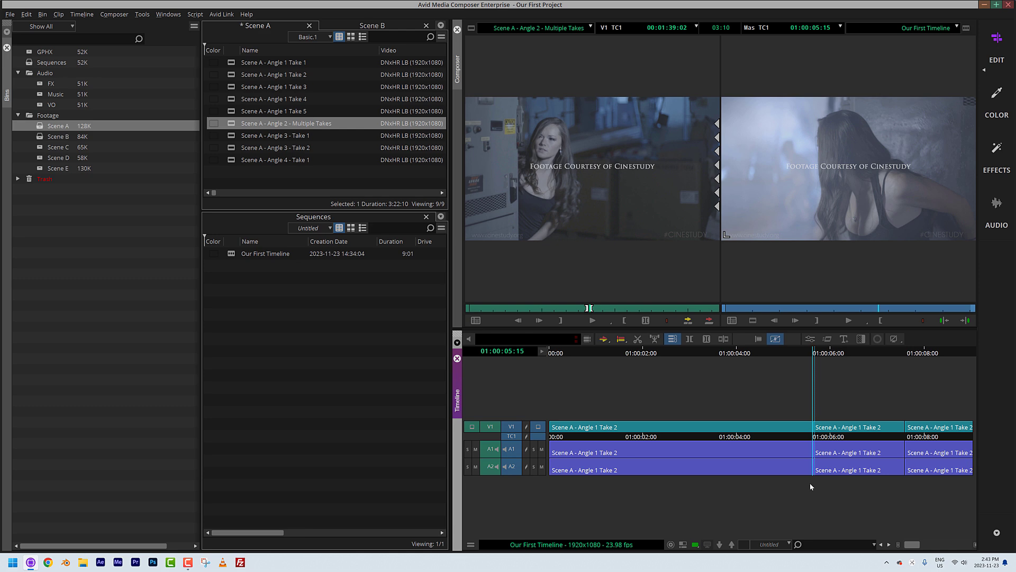
key(i)
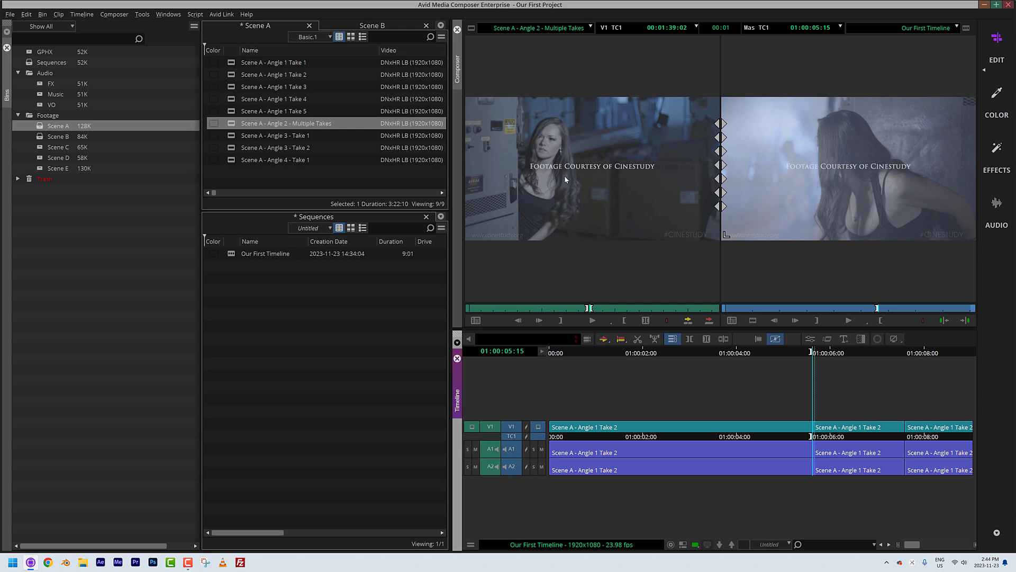
Splice the marked Angle 2 section into the sequence at the In point and play across the edit from 01:00:04:17
key(v)
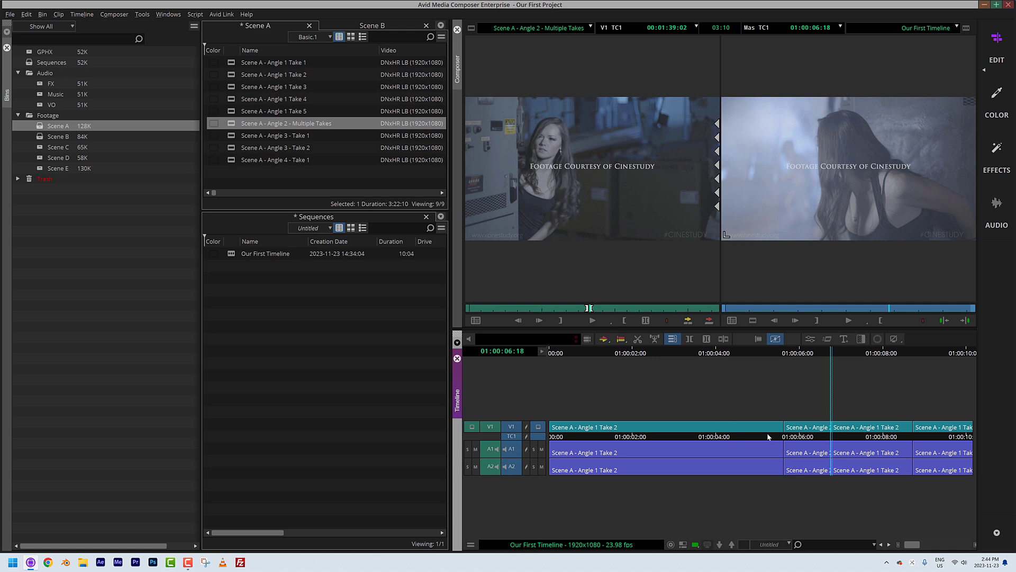
drag(772, 447, 747, 447)
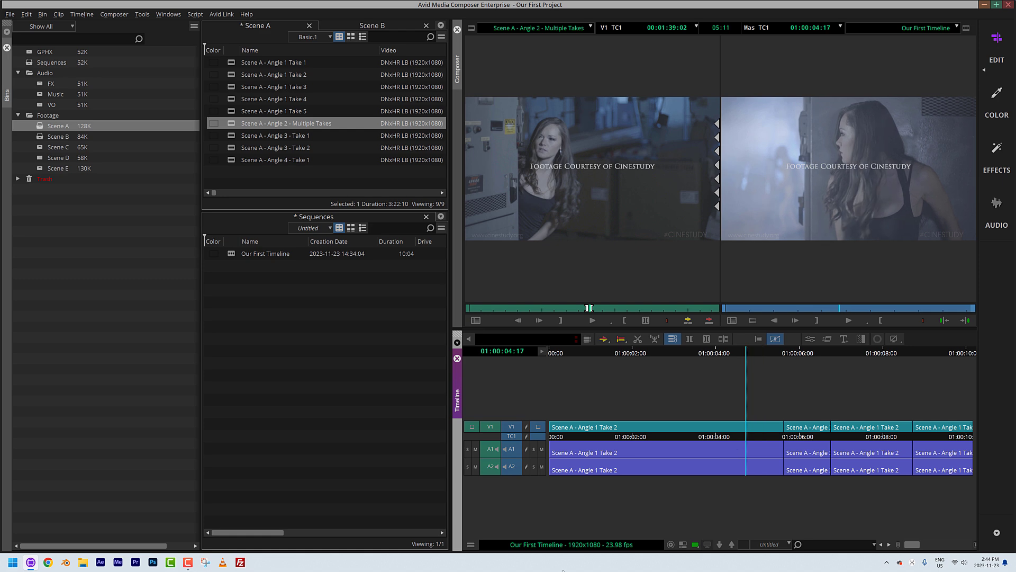
key(space)
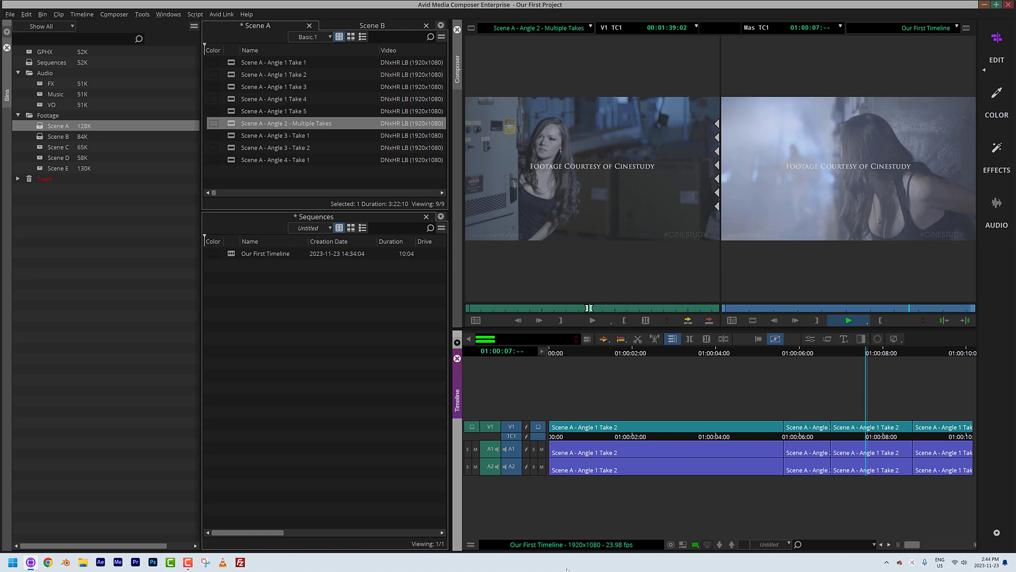
key(space)
Mark the sequence section from 01:00:07:19 to 01:00:08:16, playing from the inserted Angle 2 shot to find the In point
click(834, 459)
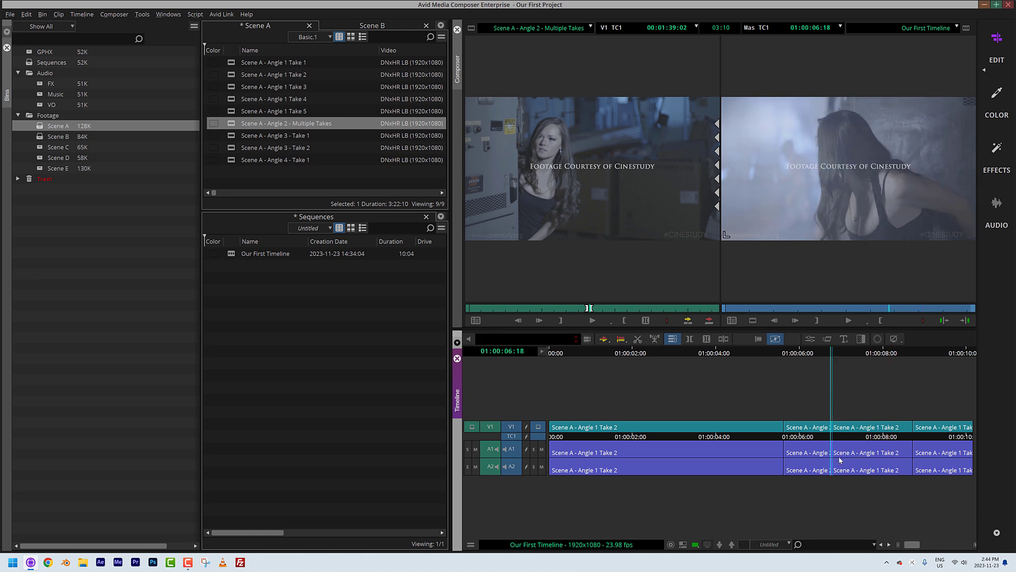
key(o)
key(space)
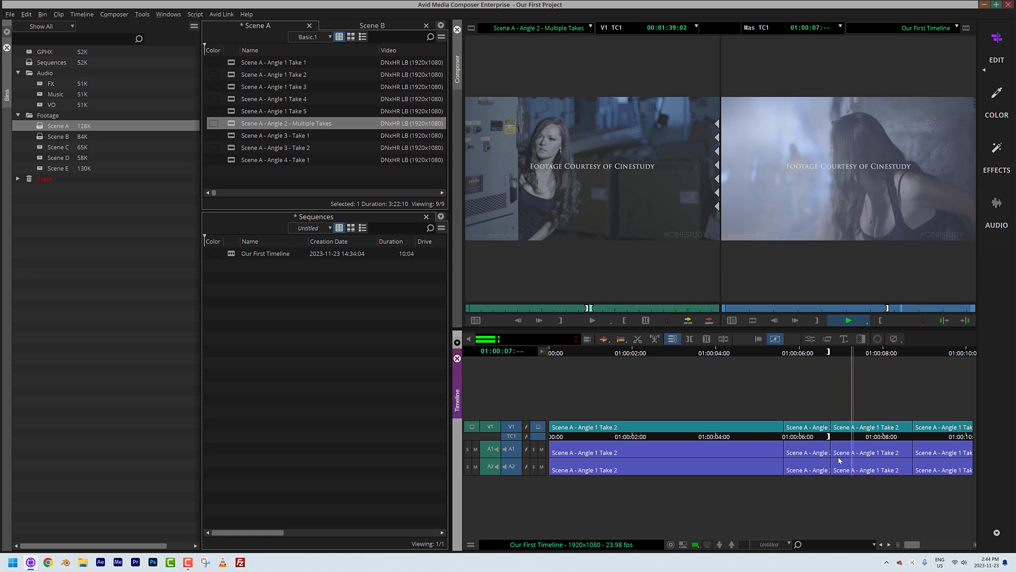
key(space)
drag(875, 448, 784, 443)
key(space)
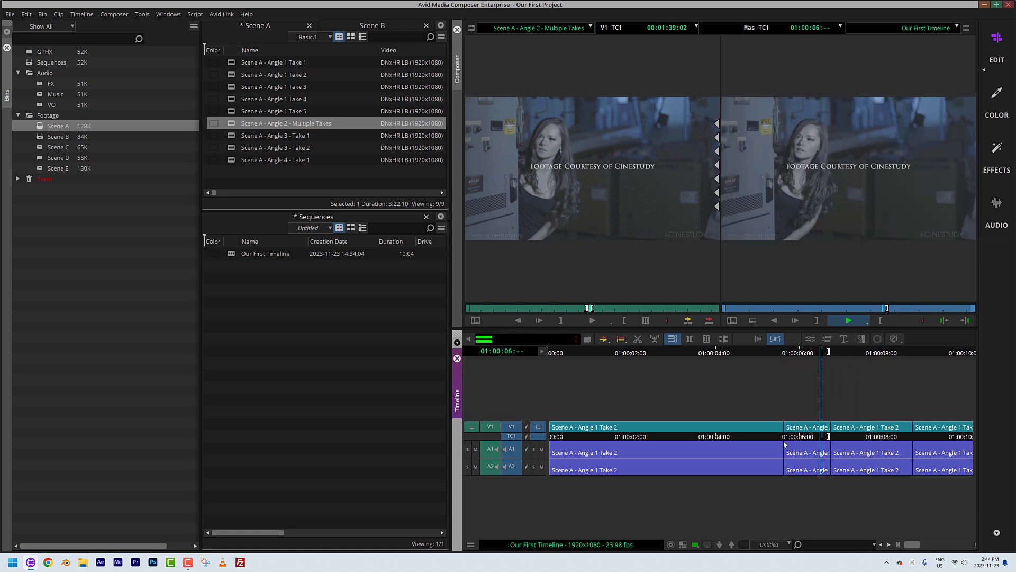
key(space)
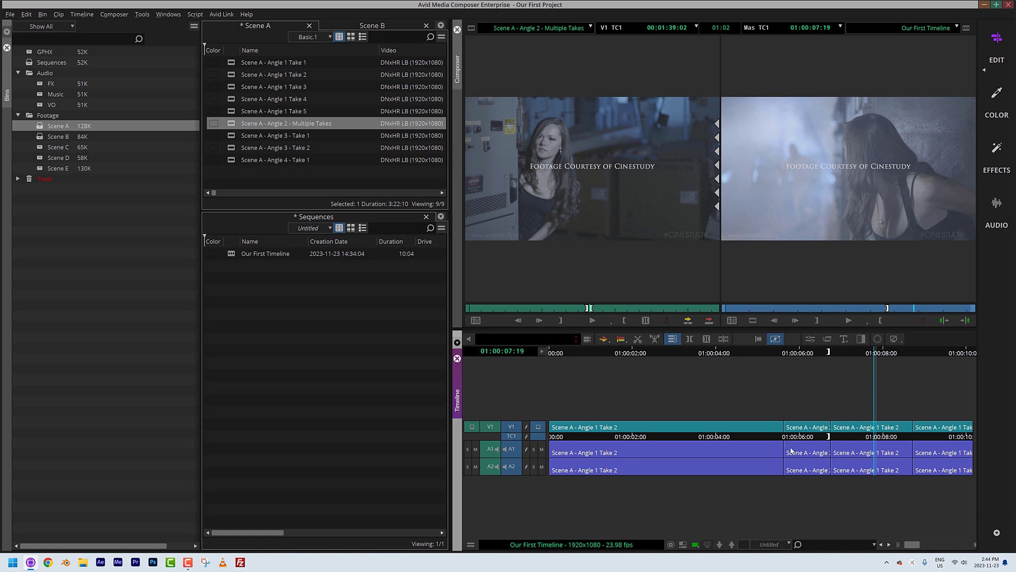
key(o)
click(914, 445)
key(o)
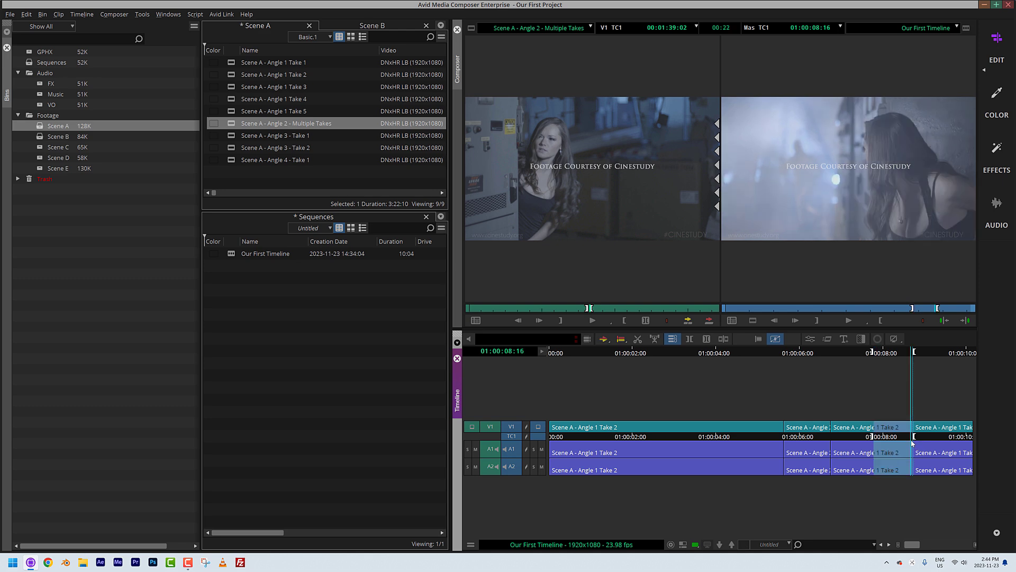
Try extracting the marked section, undo it, and lift the section instead to leave a gap
key(x)
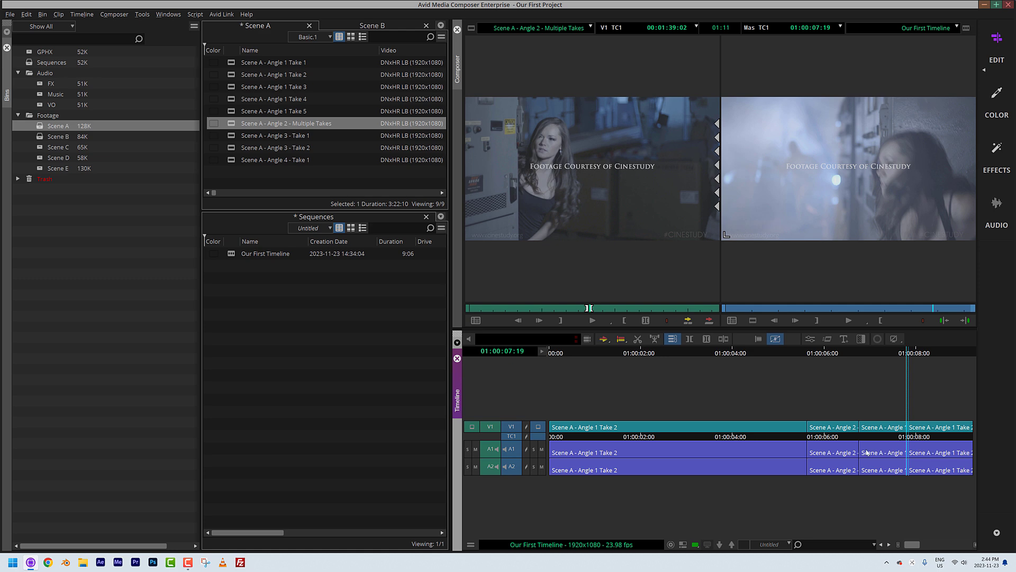
key(ctrl+z)
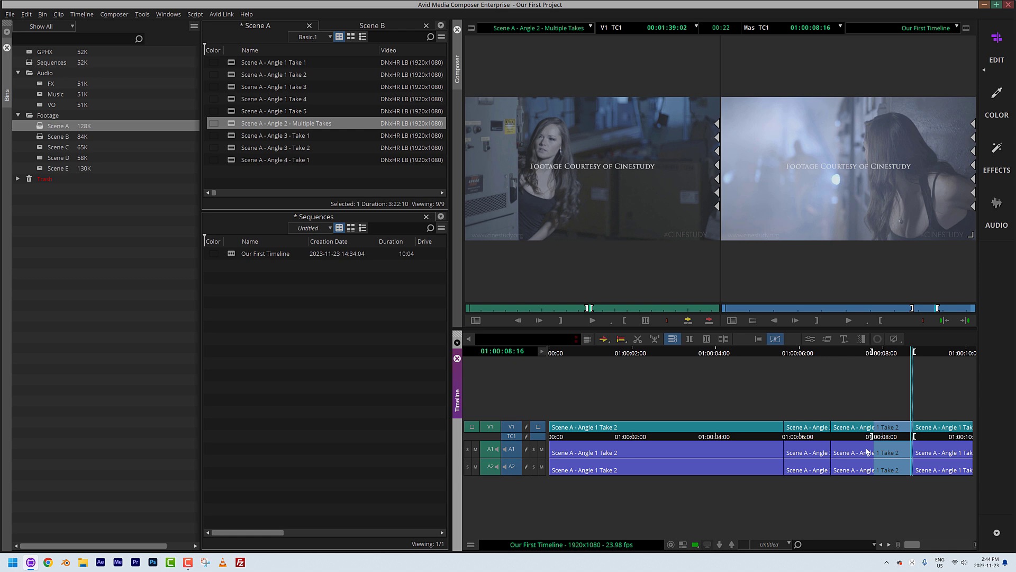
key(z)
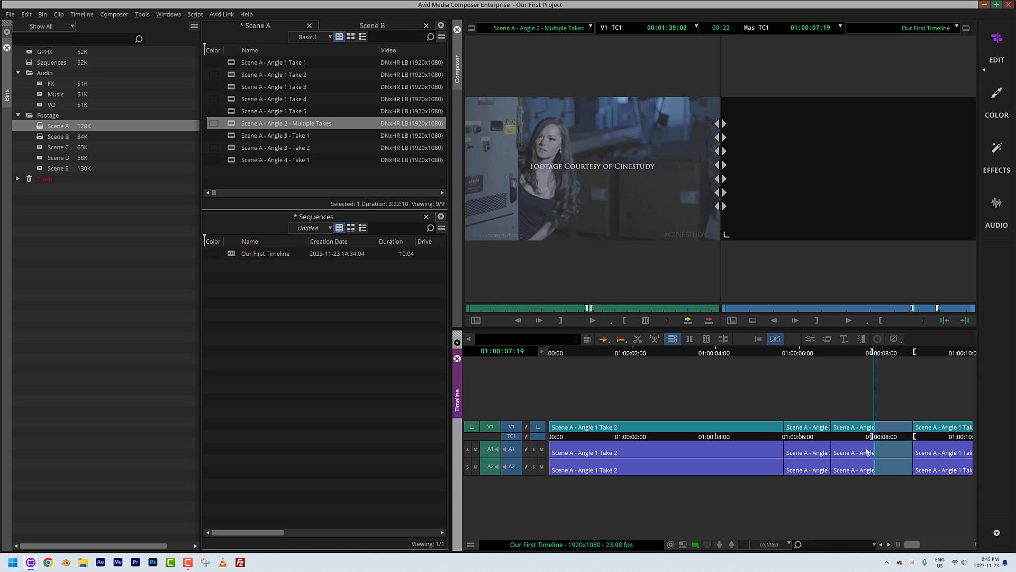
Extract the marked section so no gap remains and play the sequence from the Angle 2 shot to 01:00:07:19
key(x)
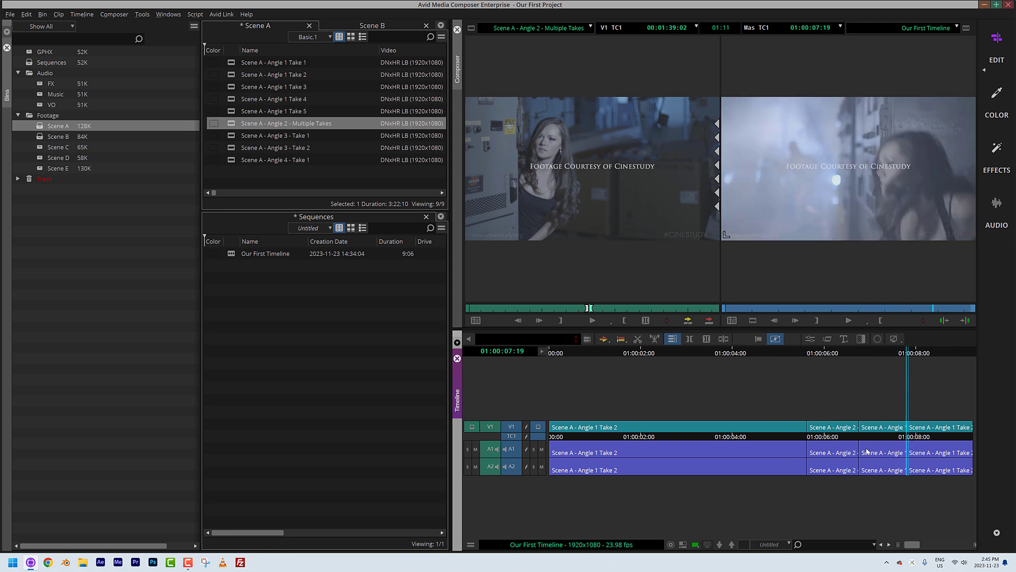
drag(899, 357, 835, 454)
key(space)
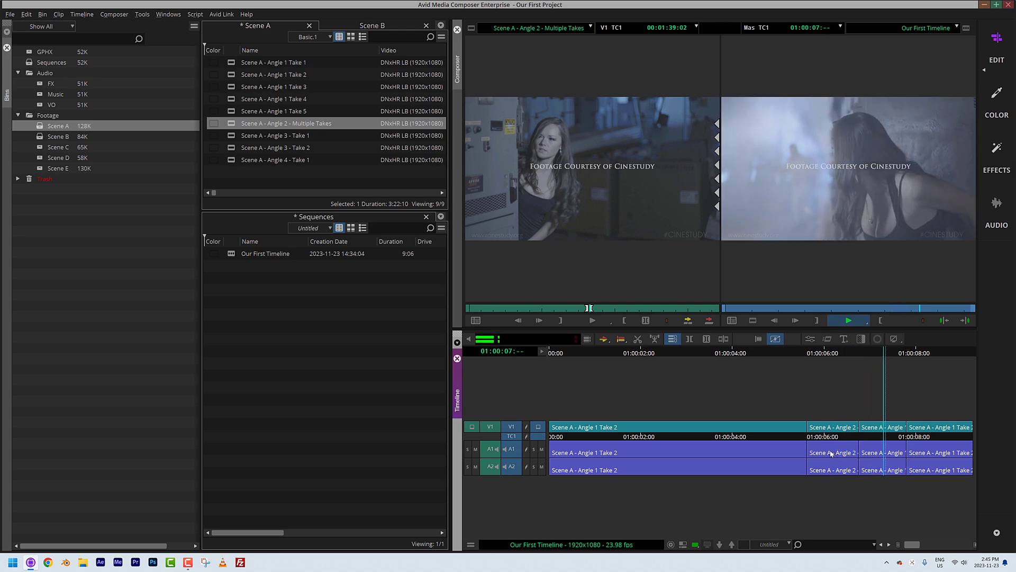
key(space)
Mark a new section of the Angle 2 source clip from 00:01:40:07 to 00:01:40:15, playing through the footage to find both points
click(639, 252)
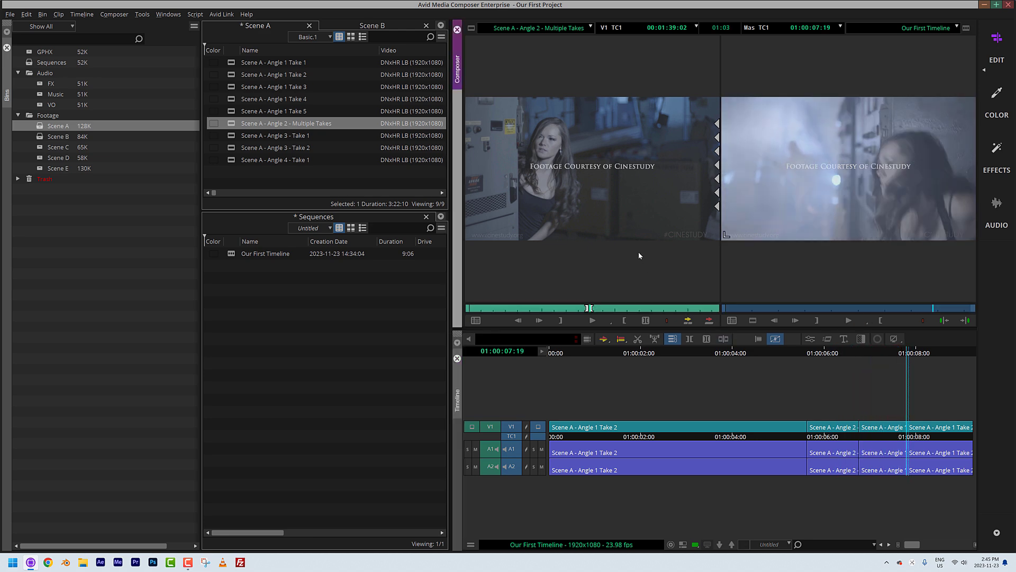
key(space)
key(space)
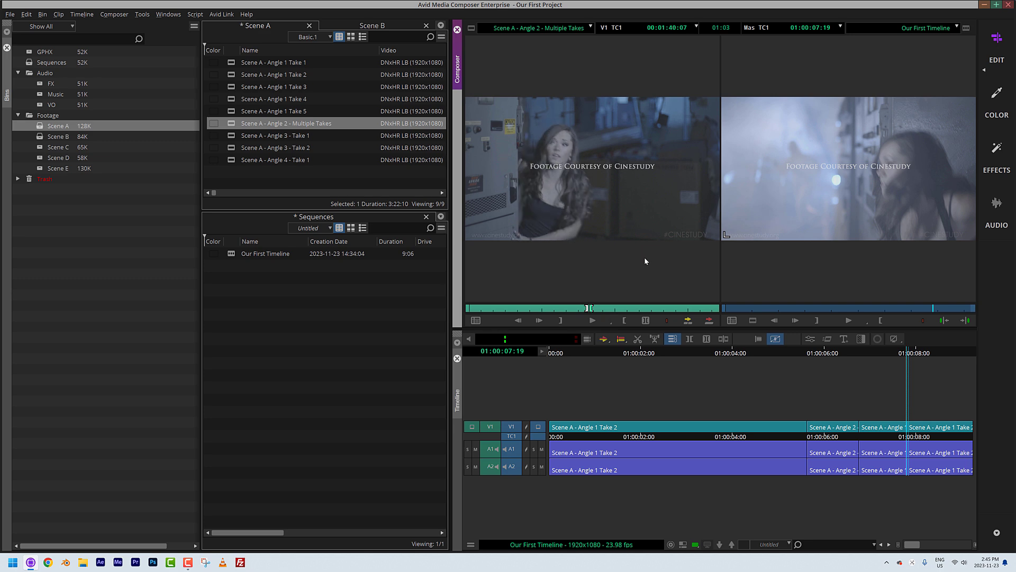
key(space)
key(space)
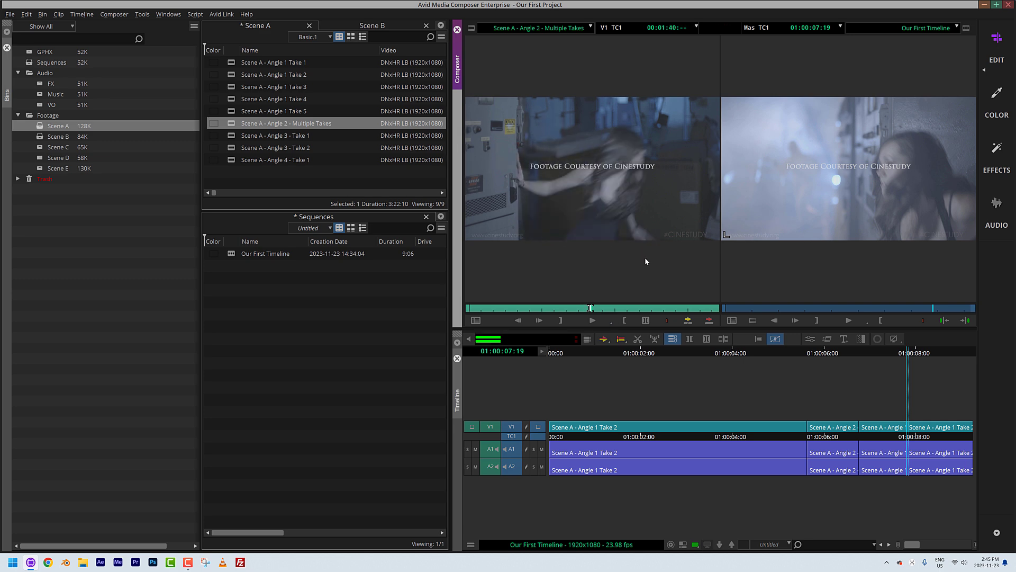
click(843, 244)
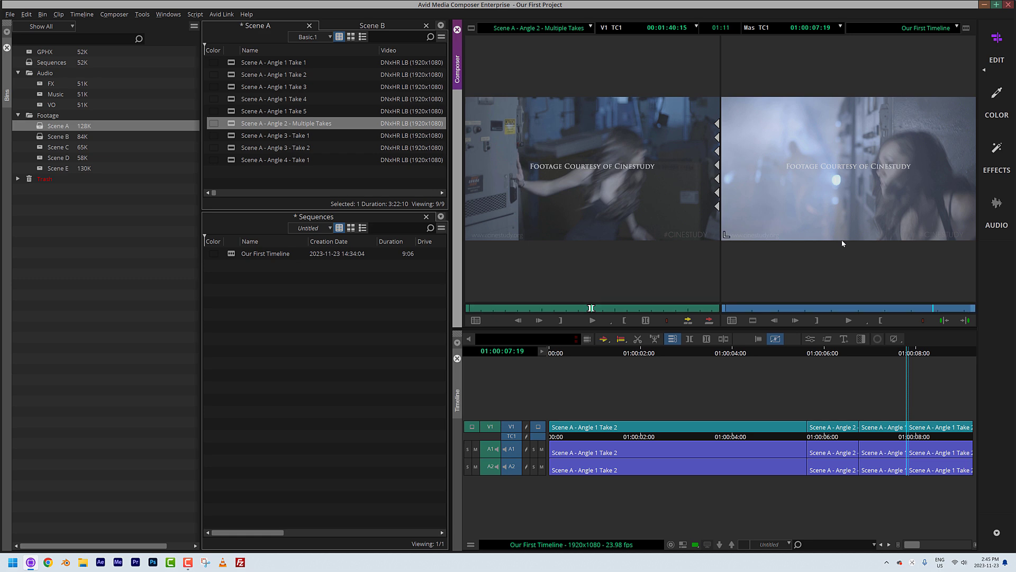
Splice the marked Angle 2 section into the sequence at 01:00:07:19 and play across the edit from 01:00:04:08
key(v)
drag(826, 453, 741, 455)
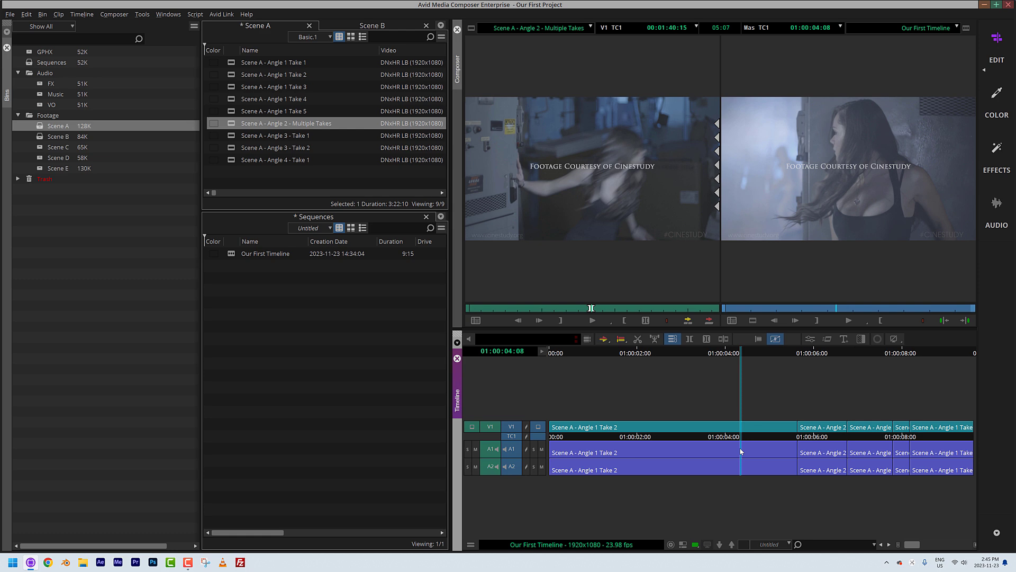
key(space)
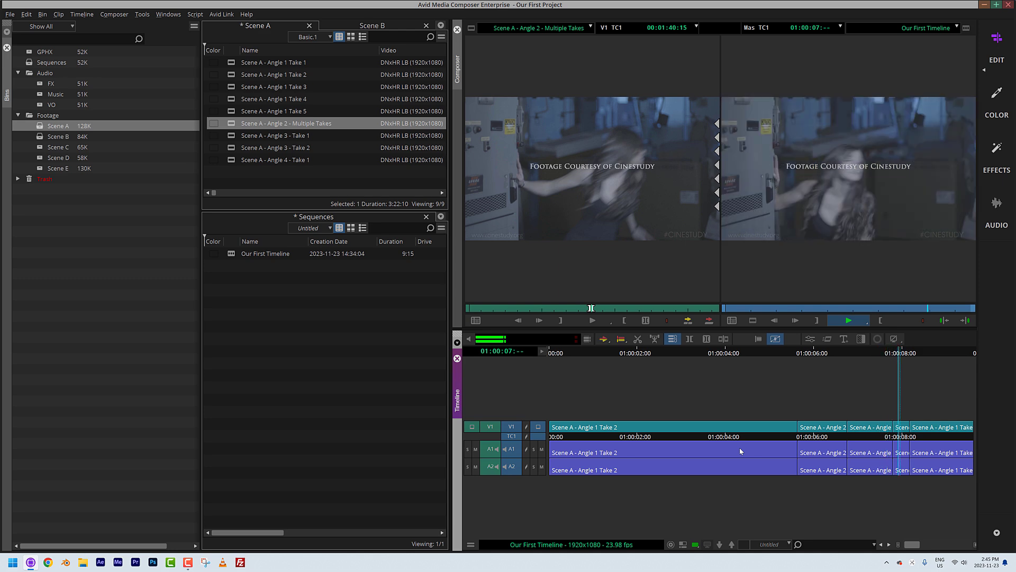
key(space)
Mark the sequence section from 01:00:08:04 to 01:00:08:14 at the start of the last Angle 1 clip and extract it
ctrl+click(926, 454)
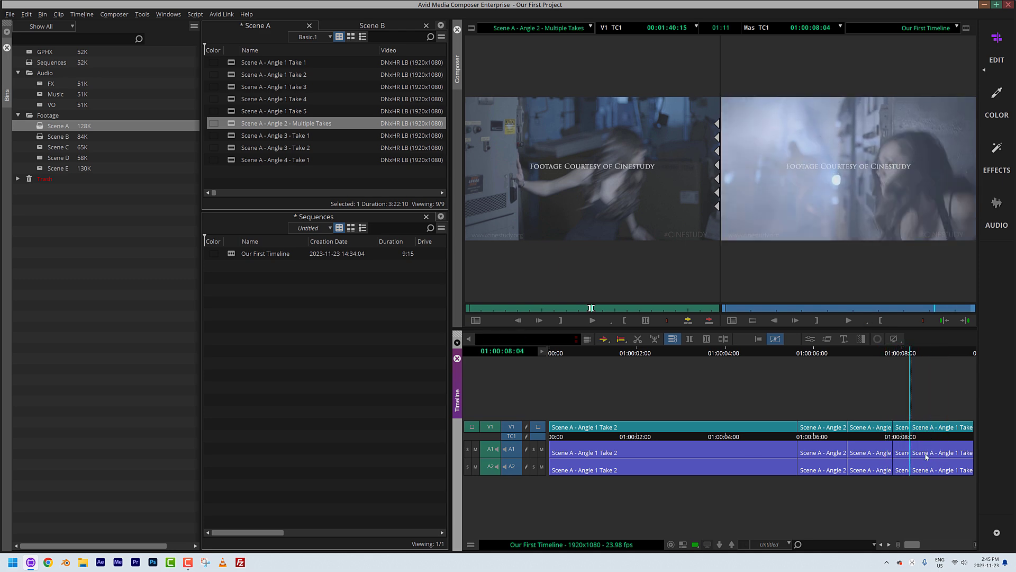
key(space)
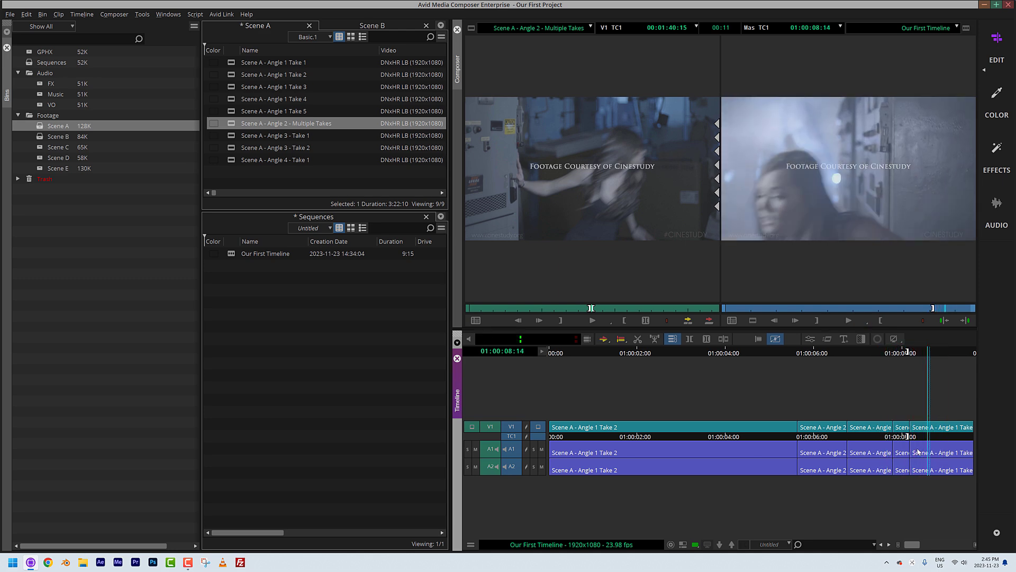
key(i)
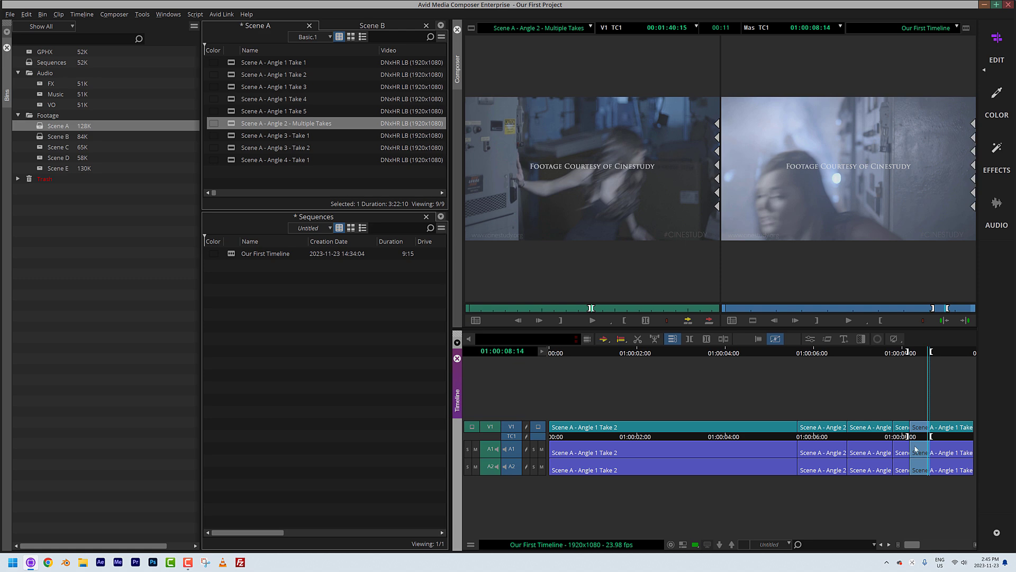
key(x)
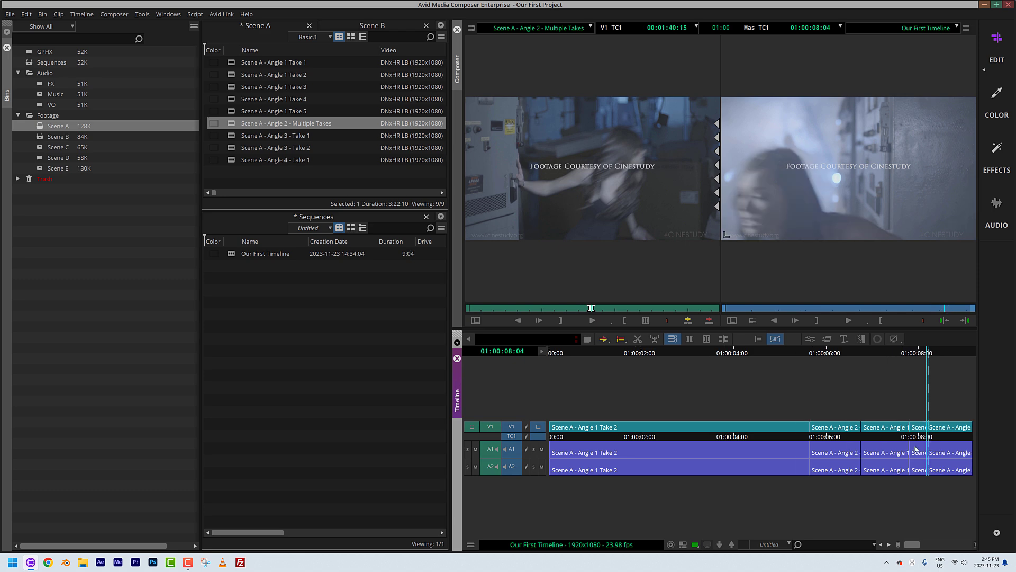
Play the sequence from around 01:00:02:09 to its end and again from the middle shots to review the final cuts
drag(883, 449, 865, 449)
key(space)
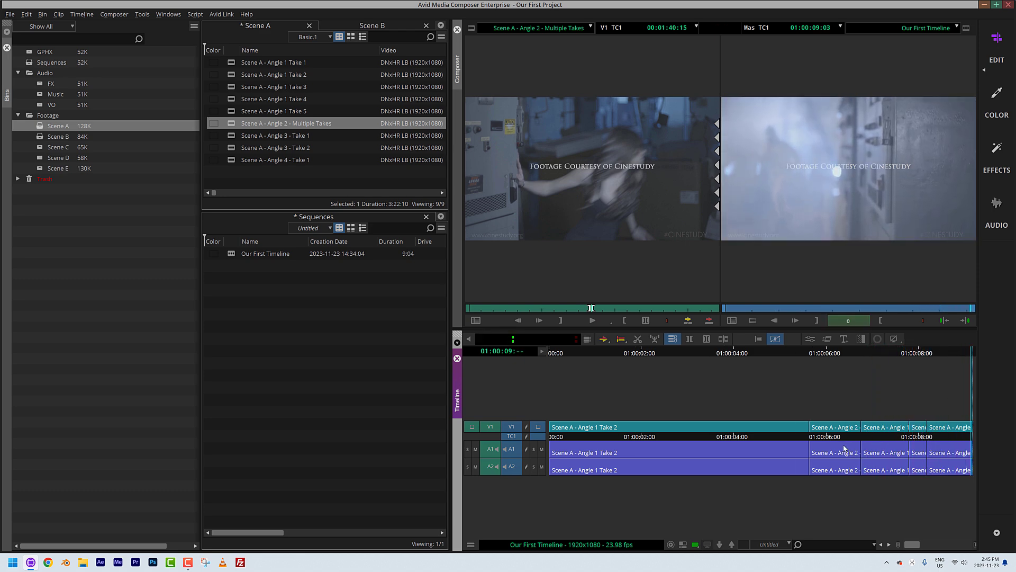
drag(844, 449, 593, 456)
click(663, 454)
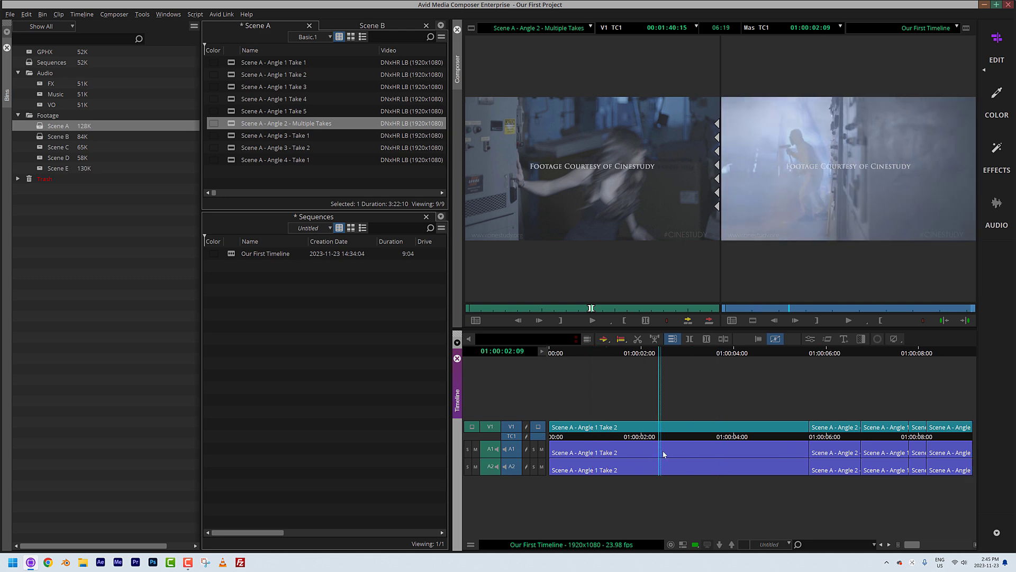
key(space)
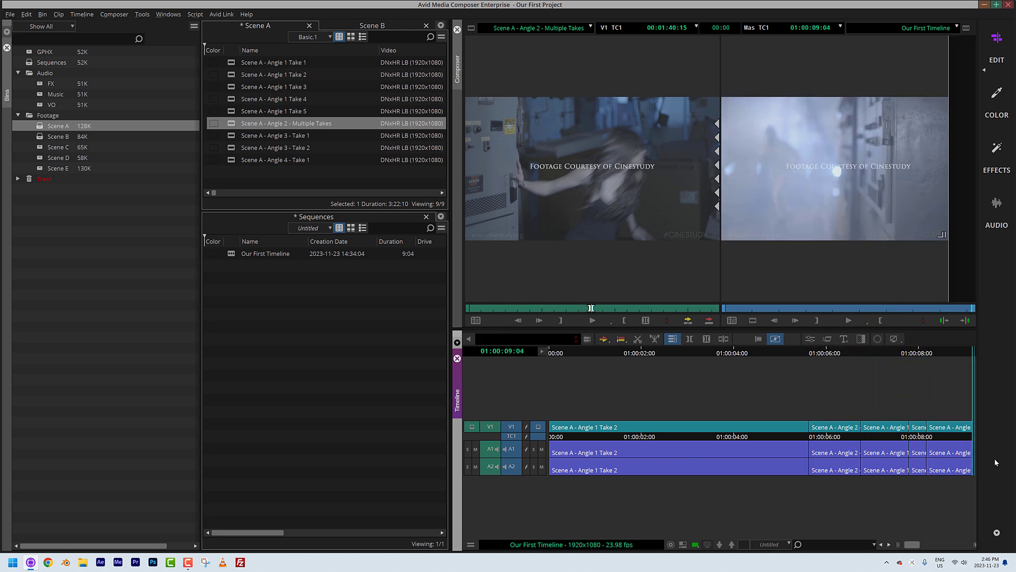
click(916, 451)
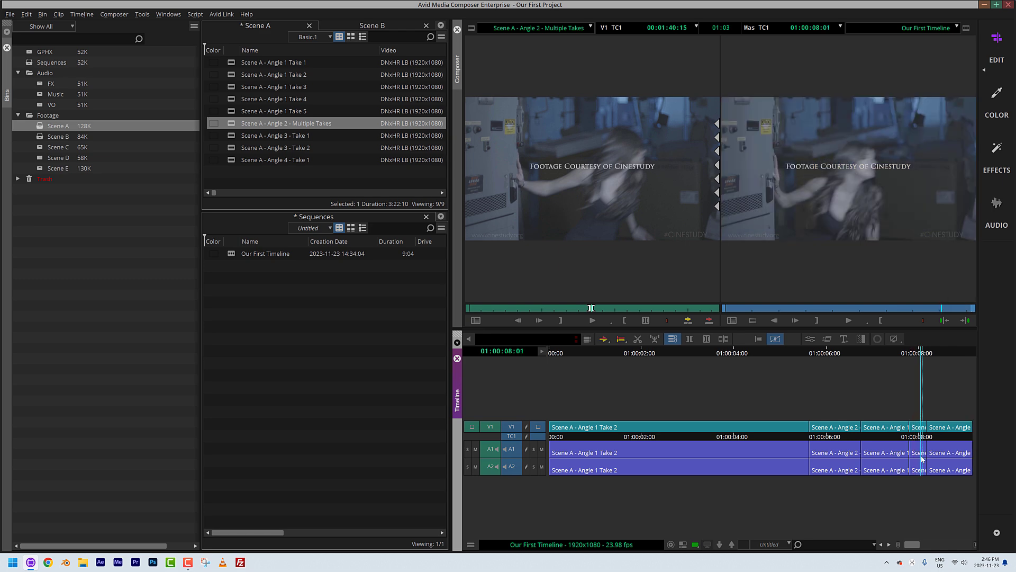
drag(914, 462, 872, 460)
key(space)
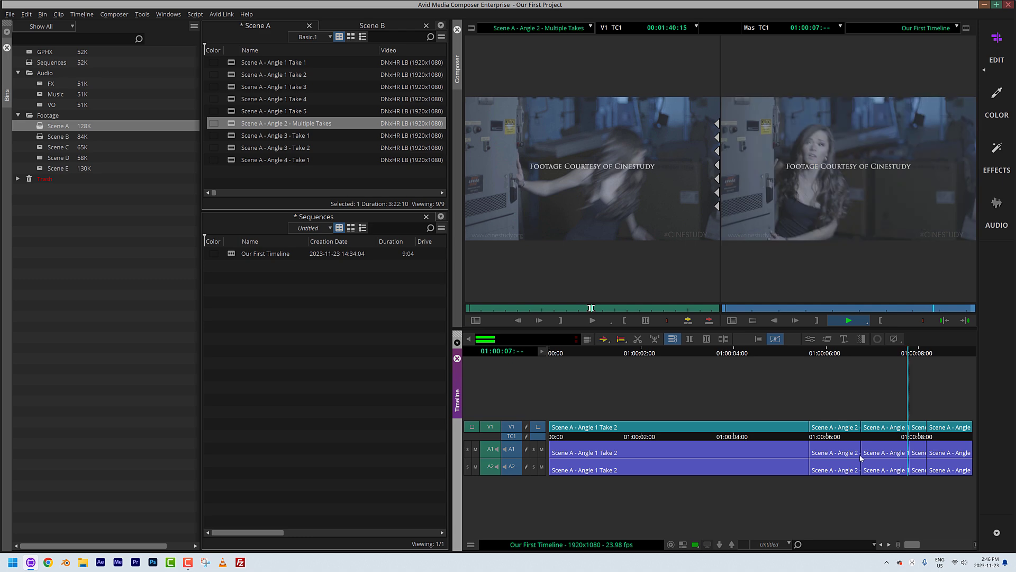
Mark the entire last Angle 1 clip of the sequence and extract it
click(951, 443)
key(t)
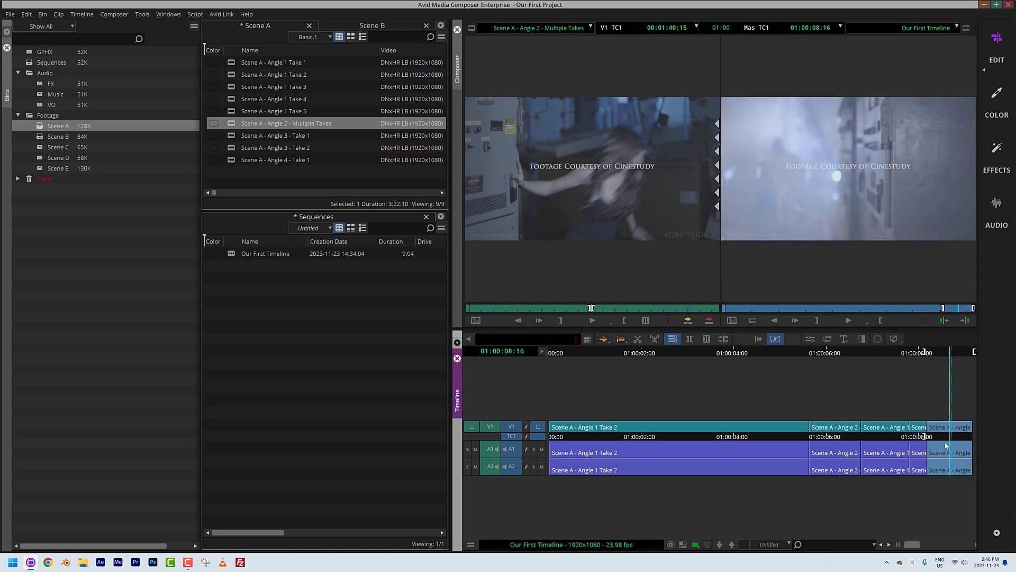
key(x)
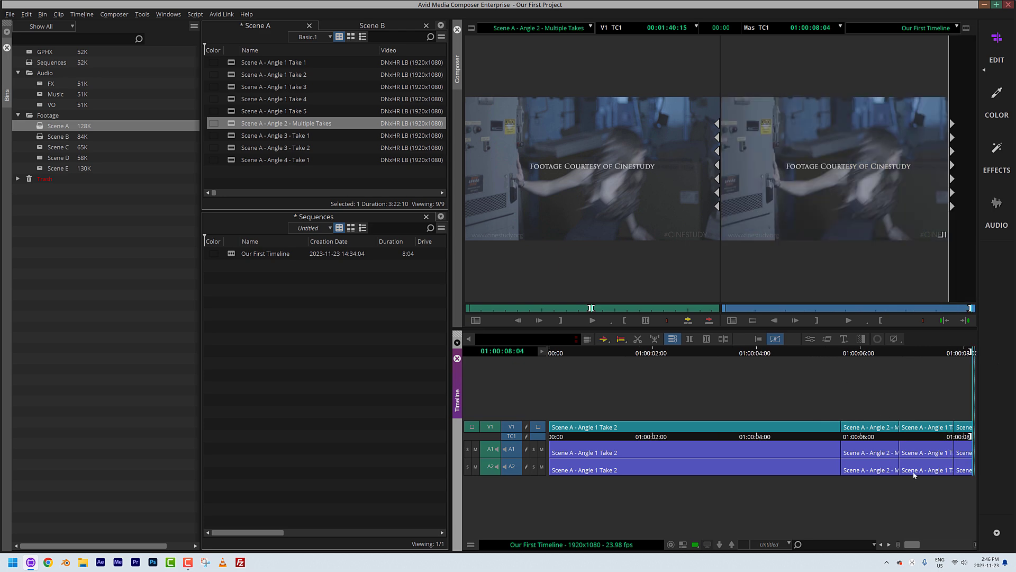
Trim the end of the last Angle 2 clip during playback in Trim mode, extending the sequence to 01:00:09:05, and leave Trim mode
key(u)
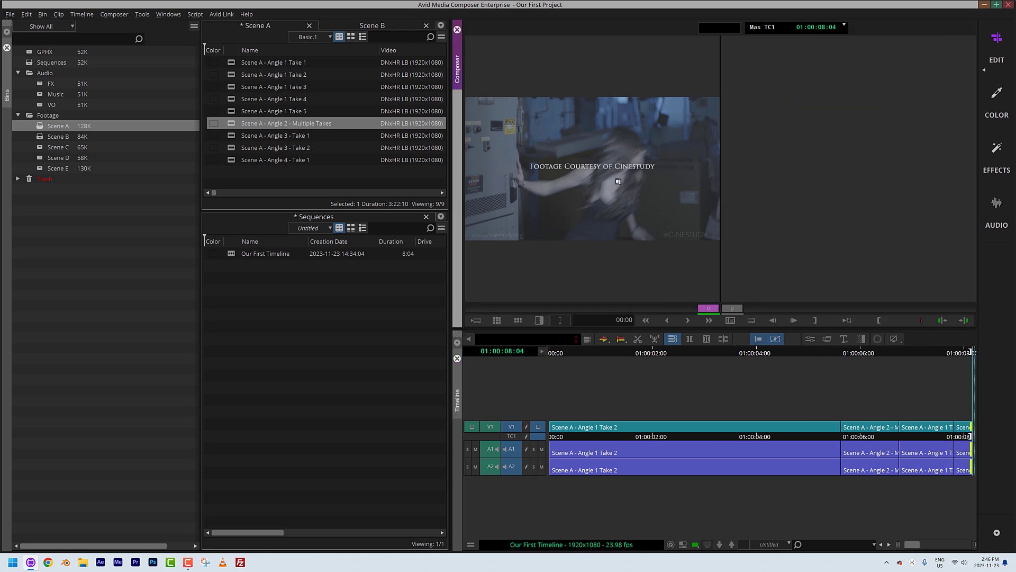
key(l)
key(k)
right_click(629, 192)
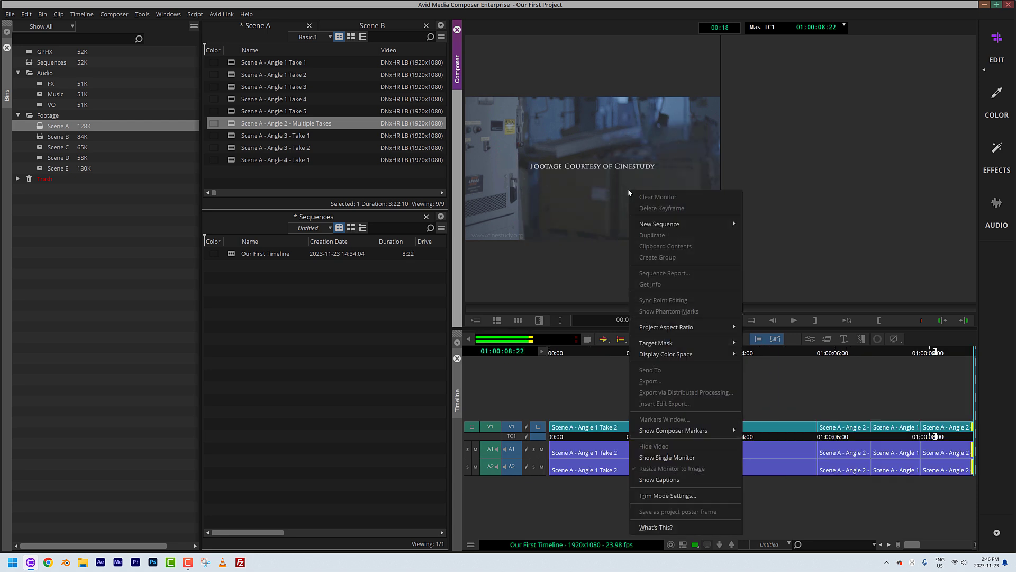
click(595, 140)
key(l)
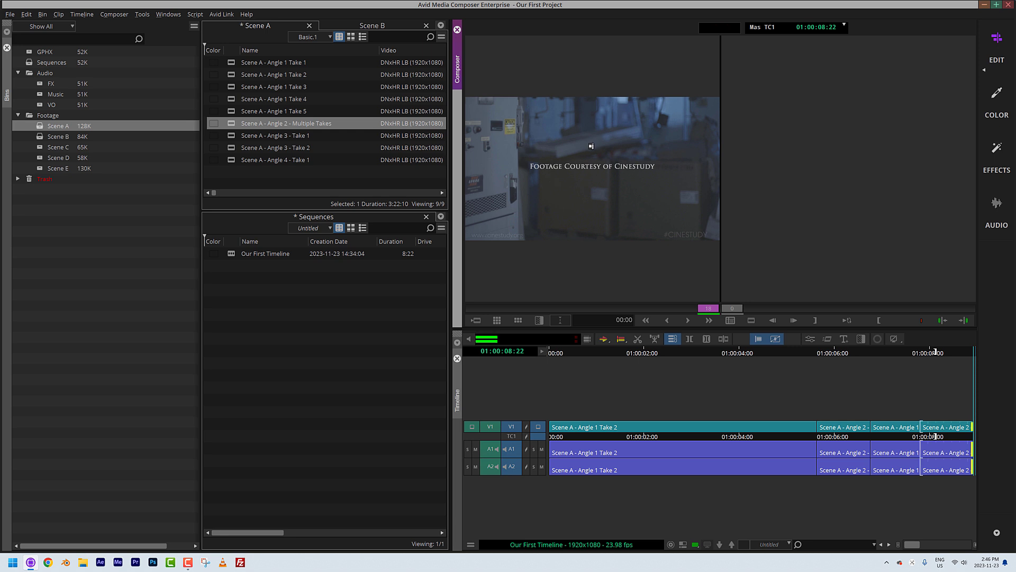
key(k)
key(Escape)
Play the closing shots of the sequence, scrub through the timeline and park the position indicator at 01:00:04:02
drag(883, 449, 802, 460)
key(space)
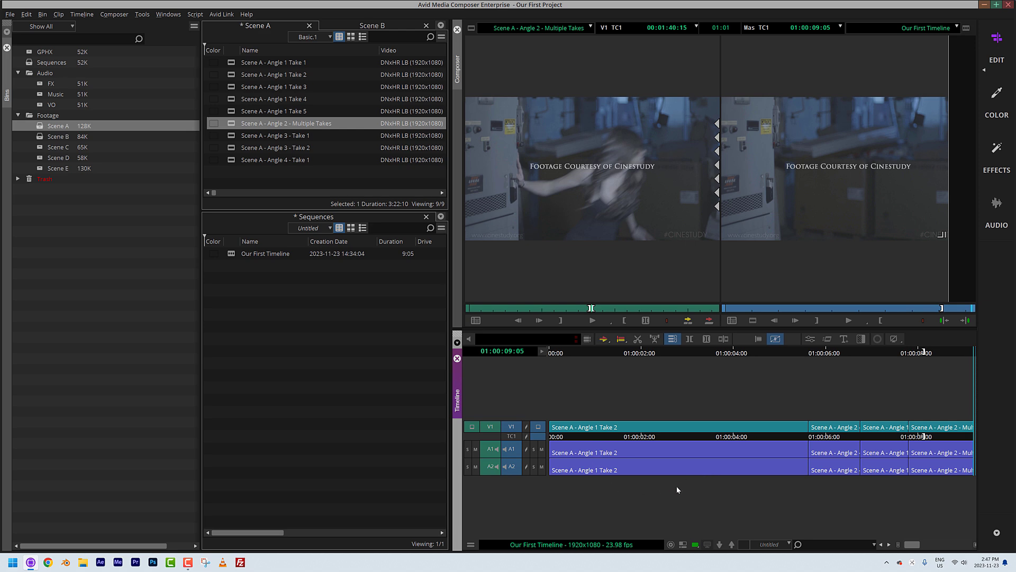
drag(587, 432, 817, 435)
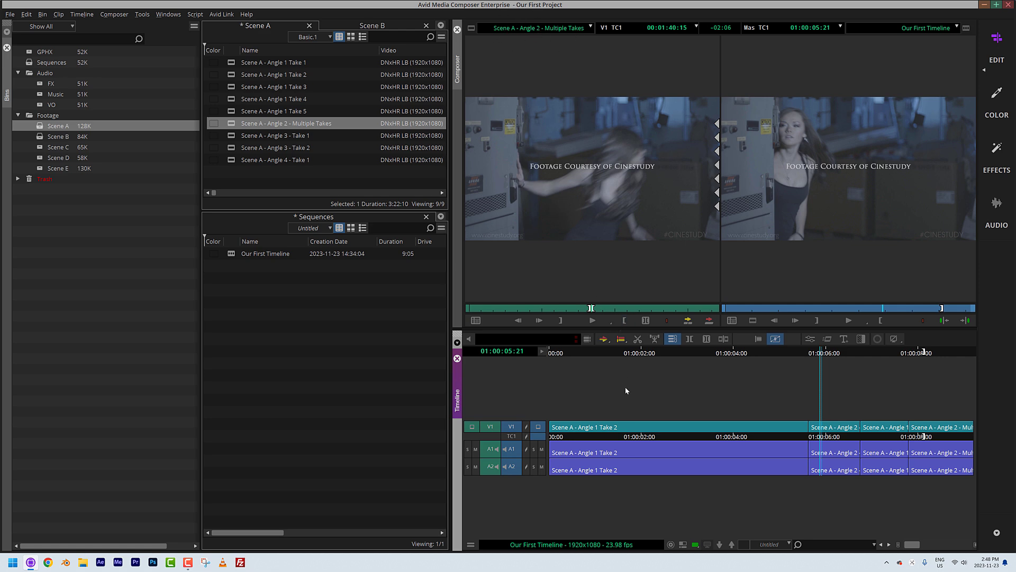
click(739, 441)
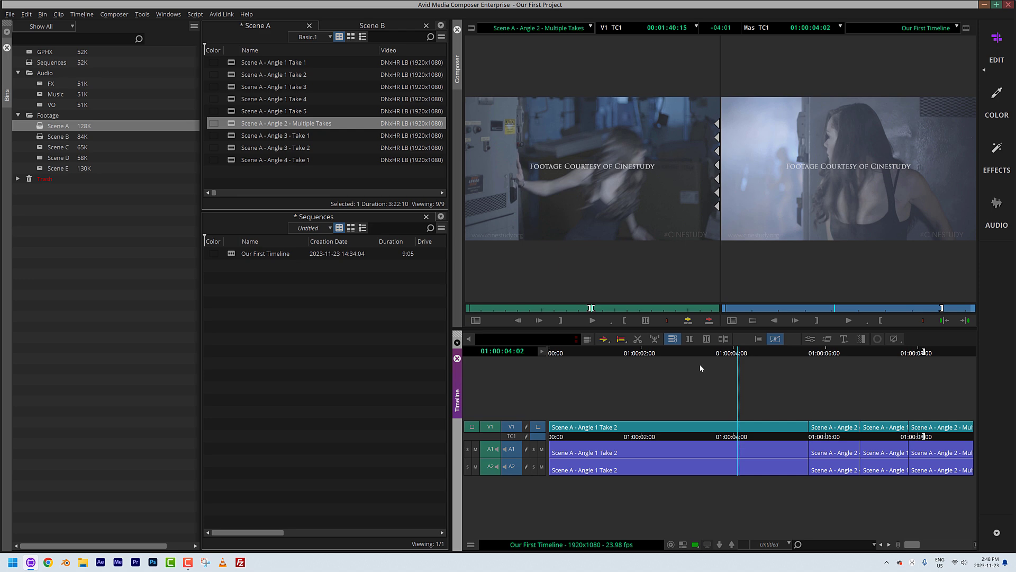
click(796, 190)
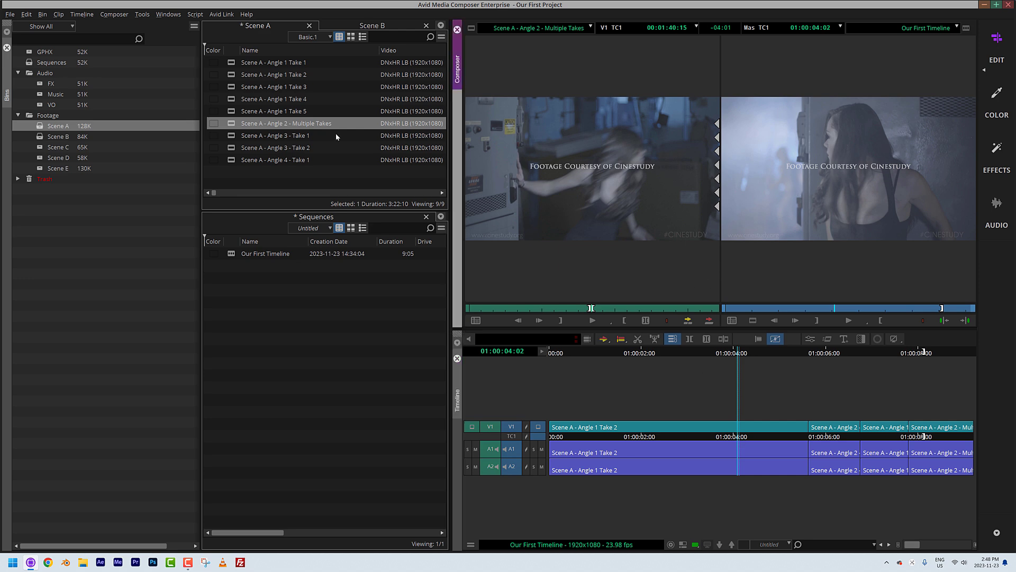
Load Scene A - Angle 1 Take 2 as the source and select it together with Scene A - Angle 2 - Multiple Takes in the bin
drag(273, 74, 554, 225)
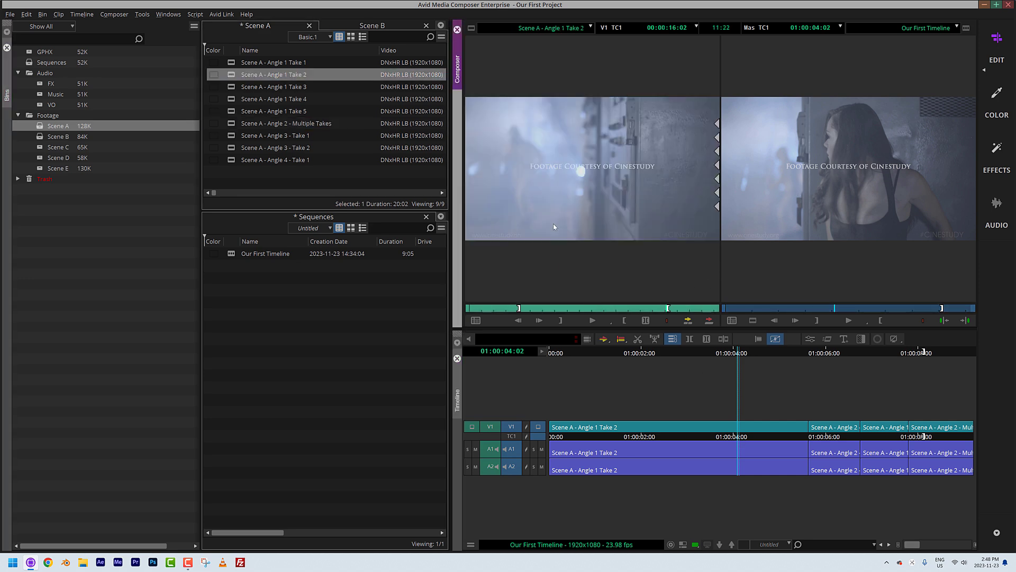
click(233, 75)
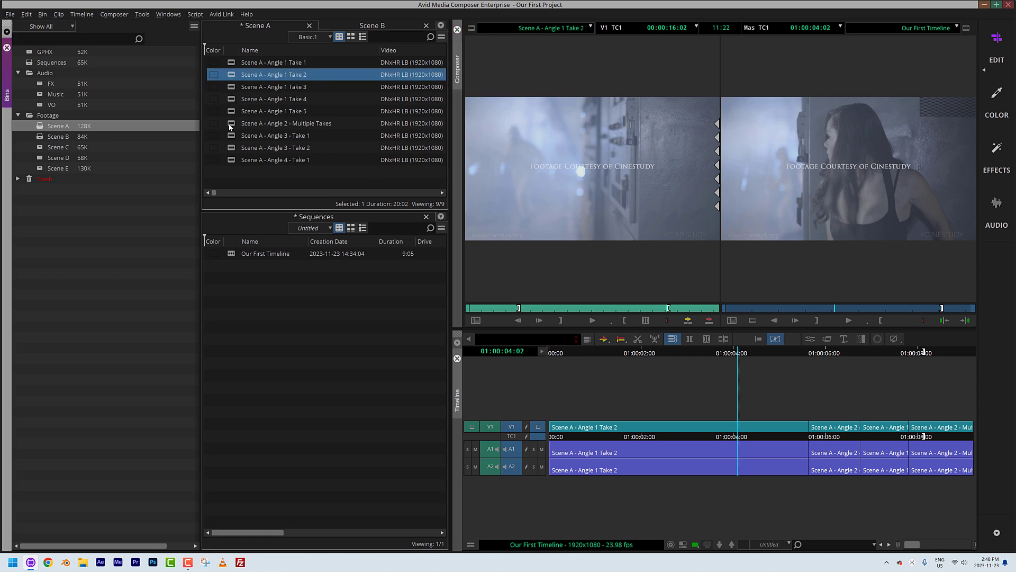
shift+click(232, 123)
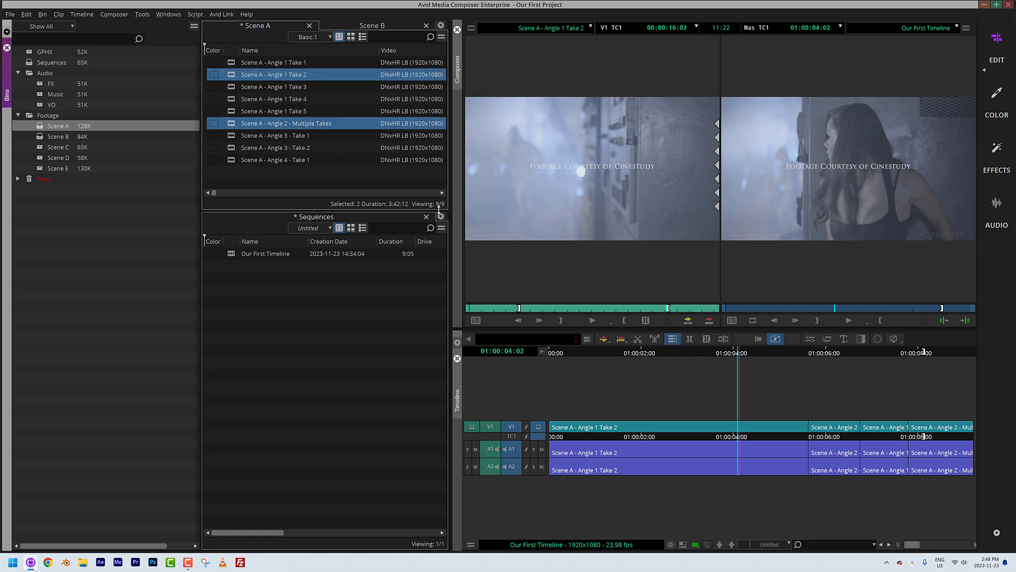